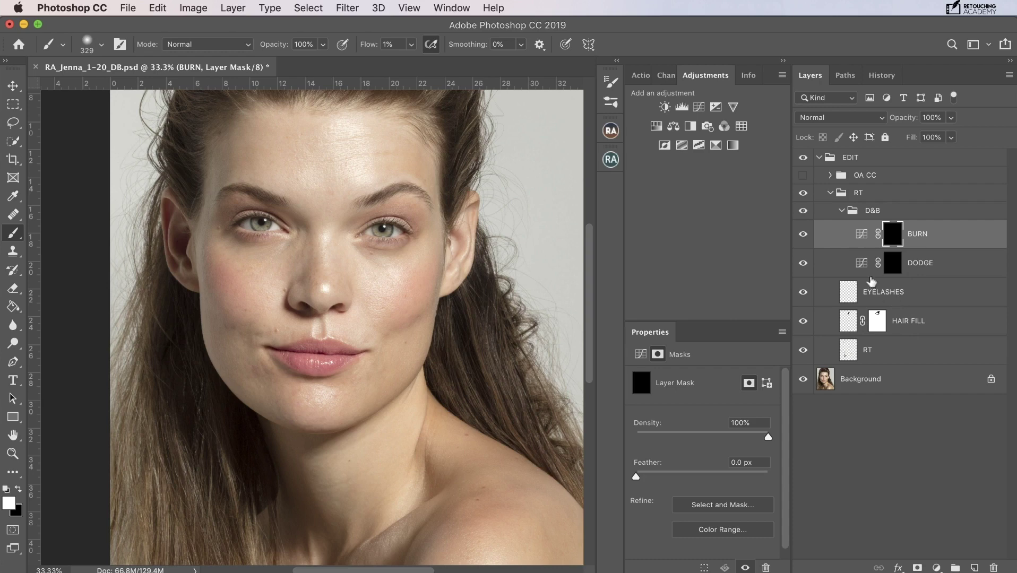
Turn on the visibility of the OA CC group above the RT group
left_click(842, 211)
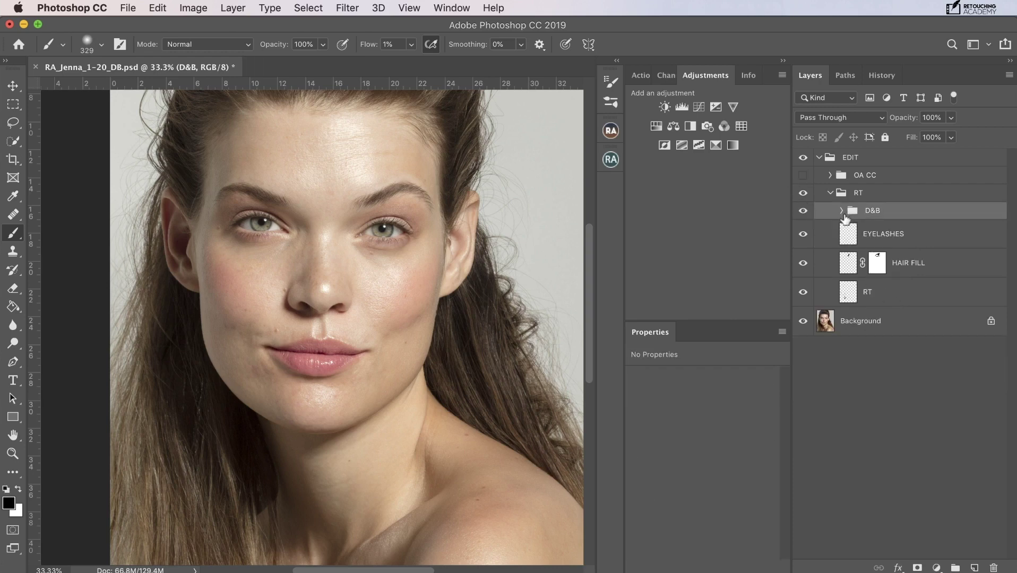
left_click(841, 212)
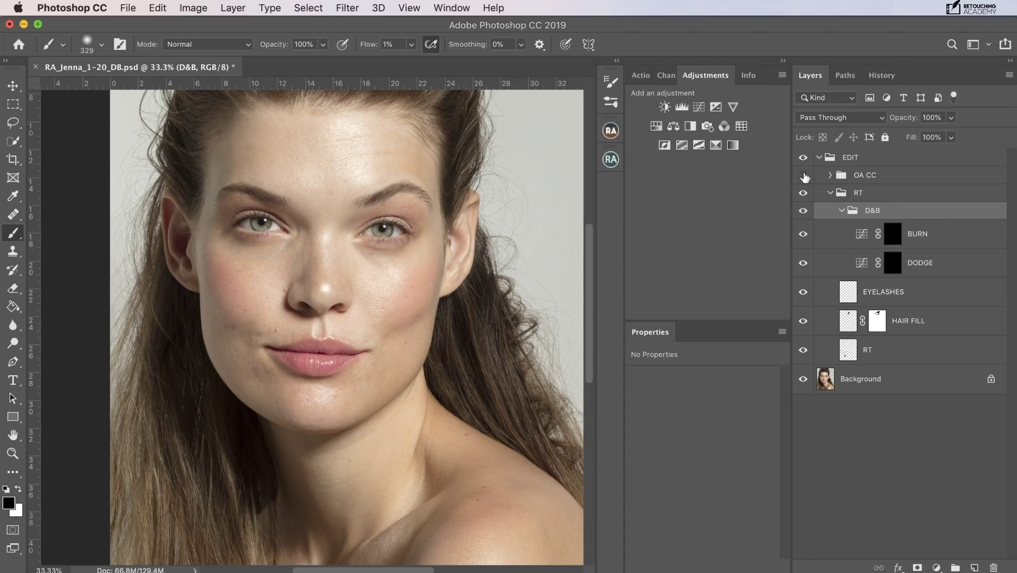
left_click(804, 175)
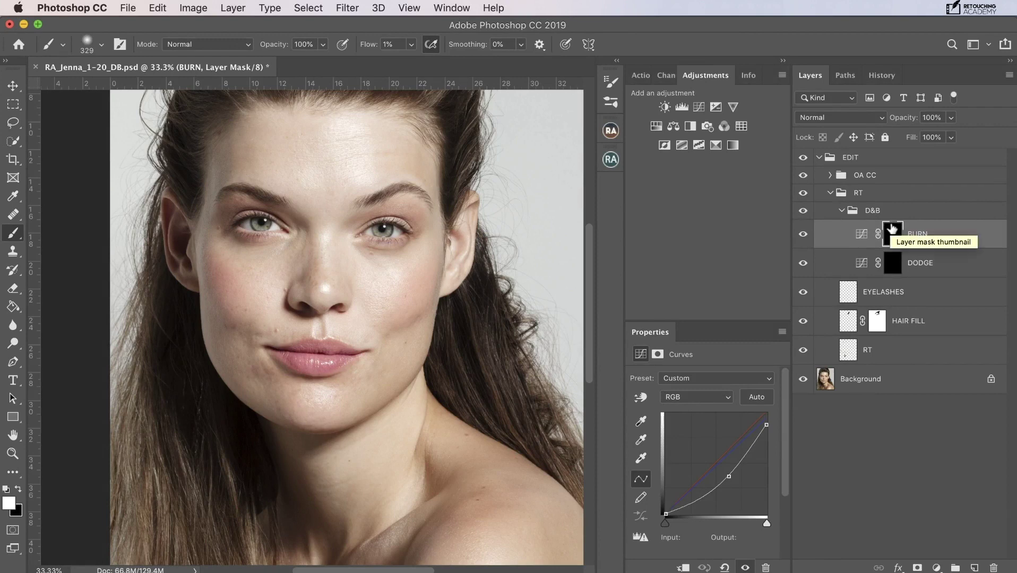
Add a Soft Light layer filled with 50% gray at the top of the EDIT group and change its blend mode to Color
left_click(842, 210)
left_click(830, 193)
left_click(871, 159)
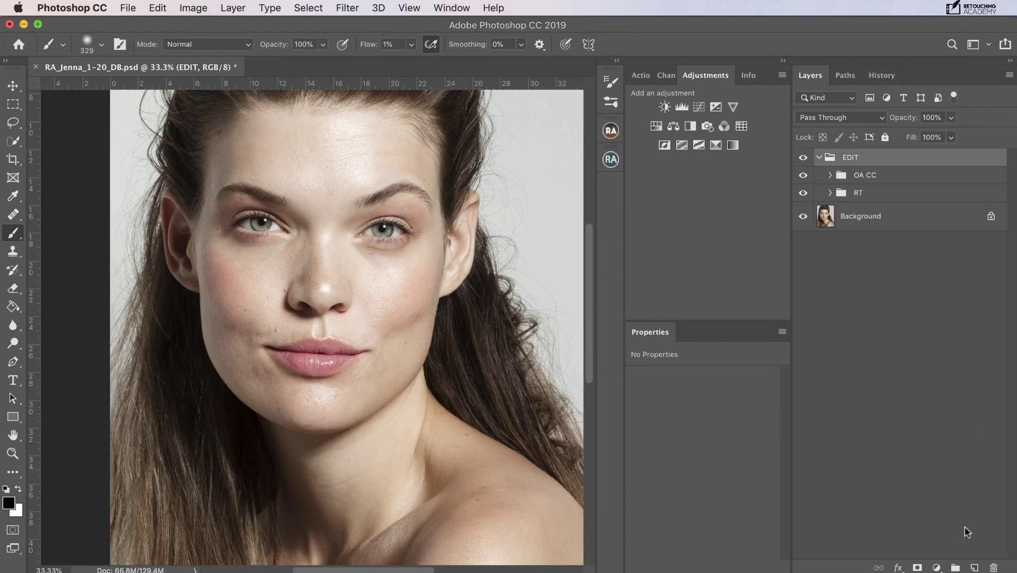
left_click(975, 567, "alt")
left_click(583, 386)
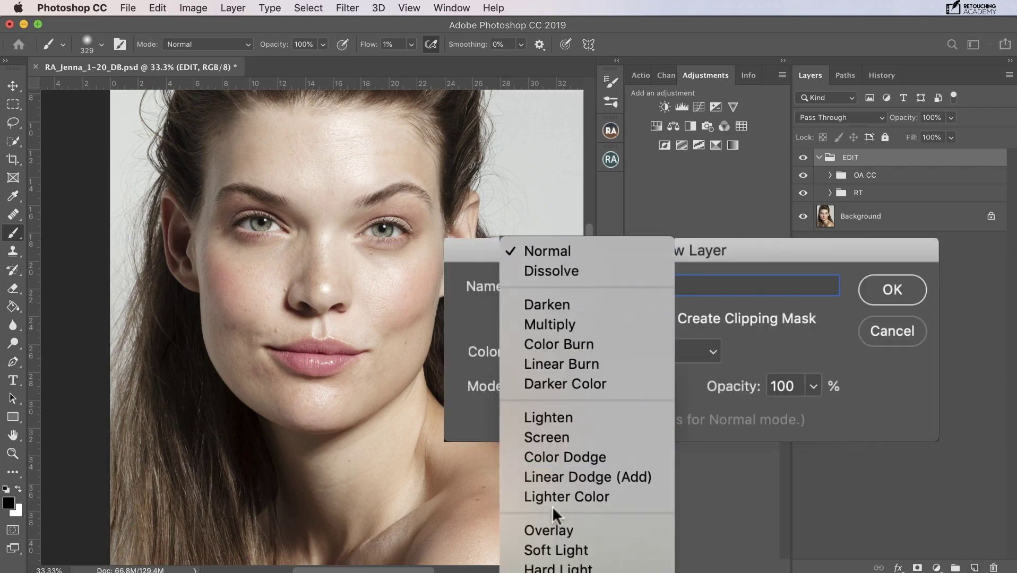
left_click(555, 546)
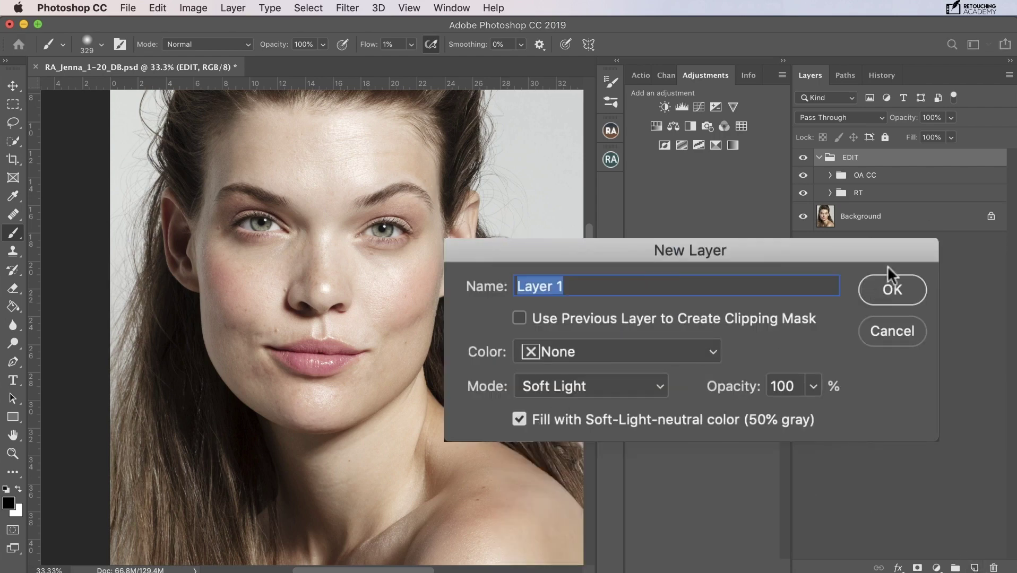
left_click(890, 286)
left_click(857, 117)
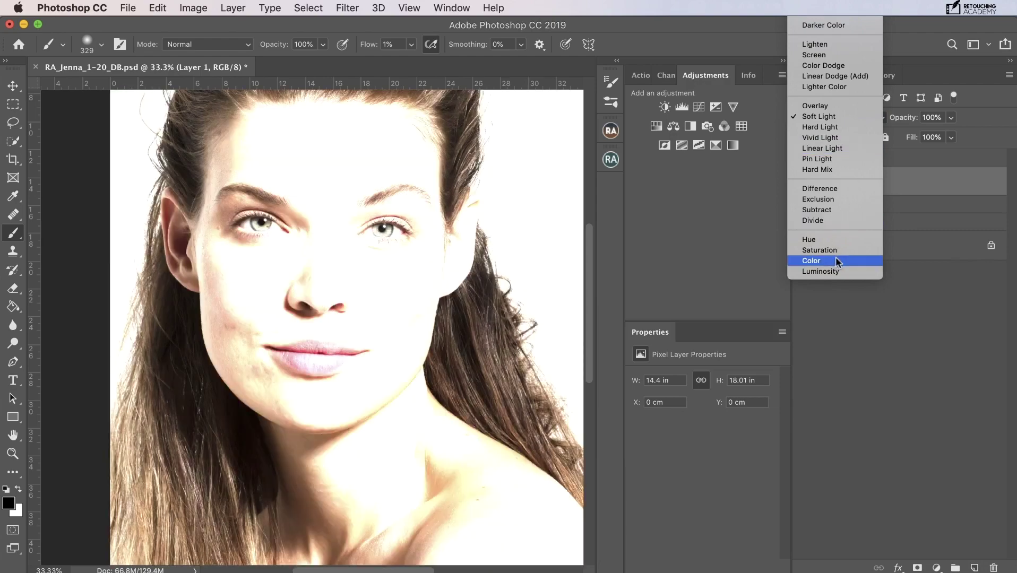
left_click(837, 259)
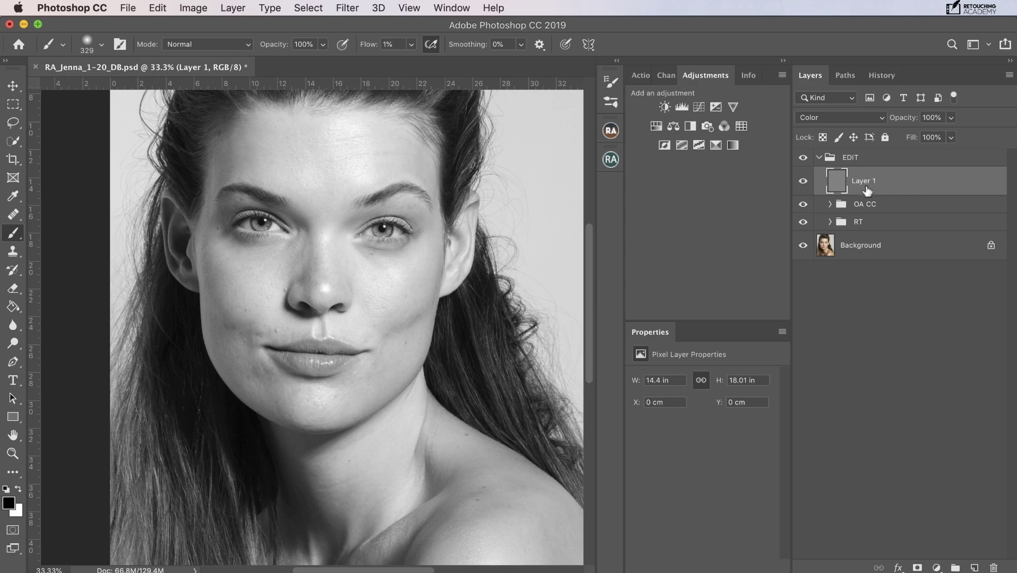
Add a Curves adjustment above the gray layer, lowering the midtones from input 124 to output 94 and placing a second point in the highlights
left_click(699, 109)
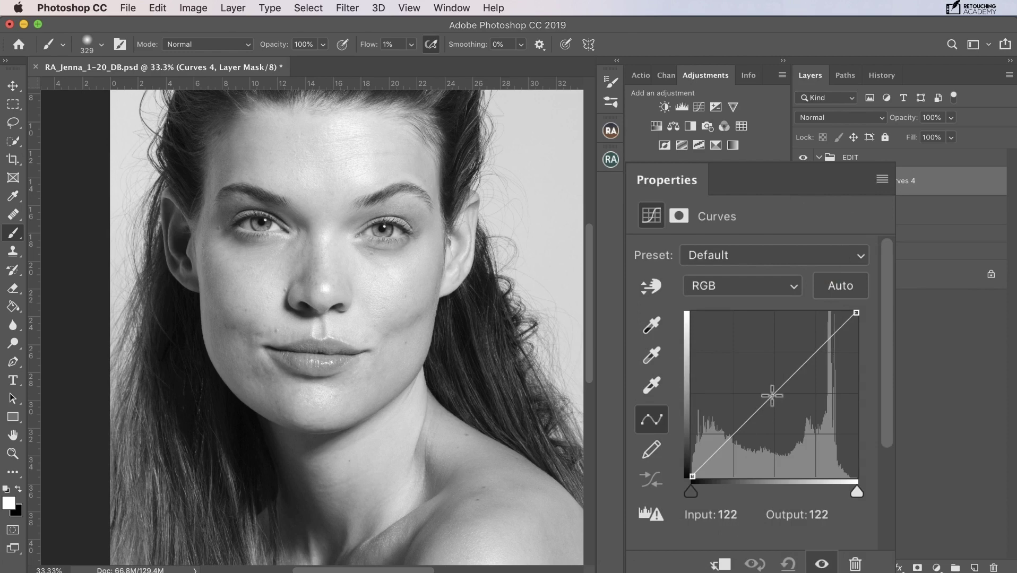
left_click_drag(773, 394, 772, 417)
left_click(829, 348)
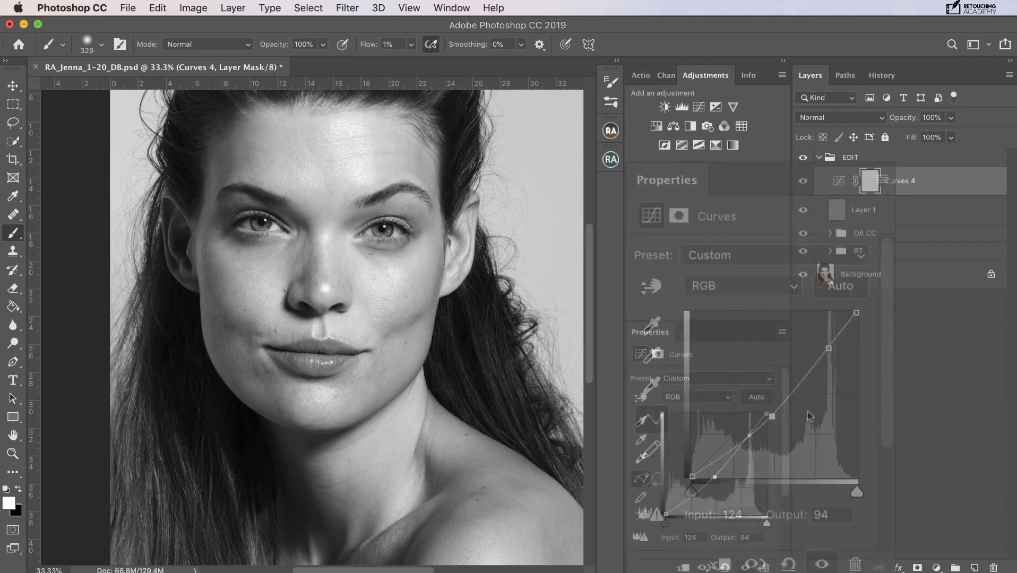
Group the Curves adjustment and the gray layer, move the group above EDIT and name it CHECK
left_click(905, 219)
key("super+g")
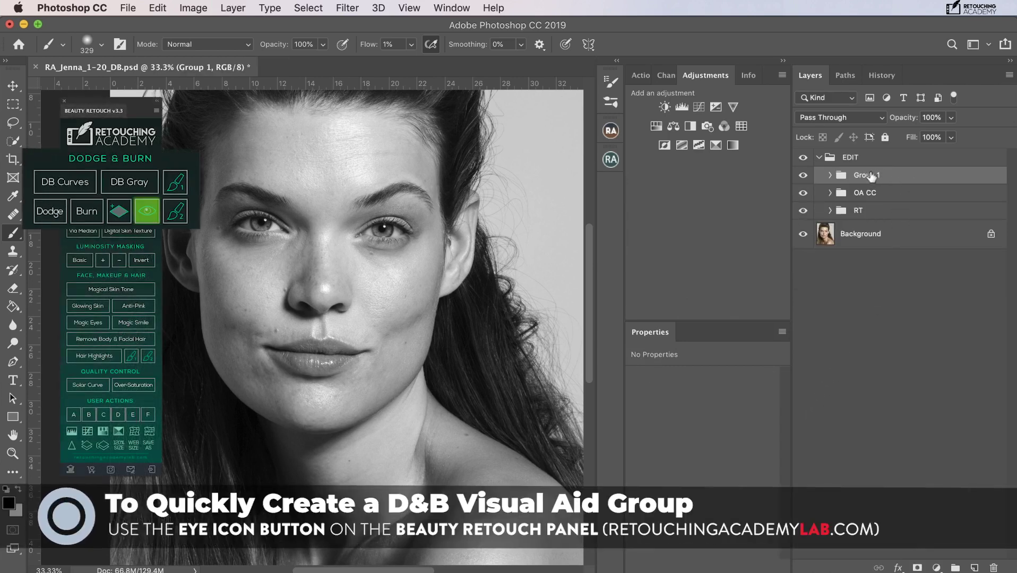
left_click_drag(872, 176, 882, 152)
double_click(870, 157)
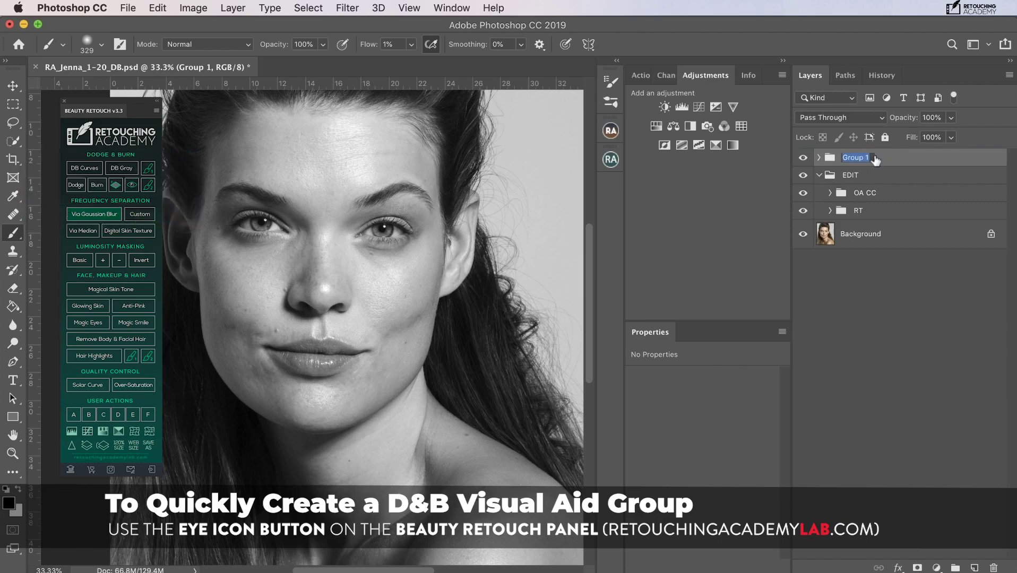
type("CHECK")
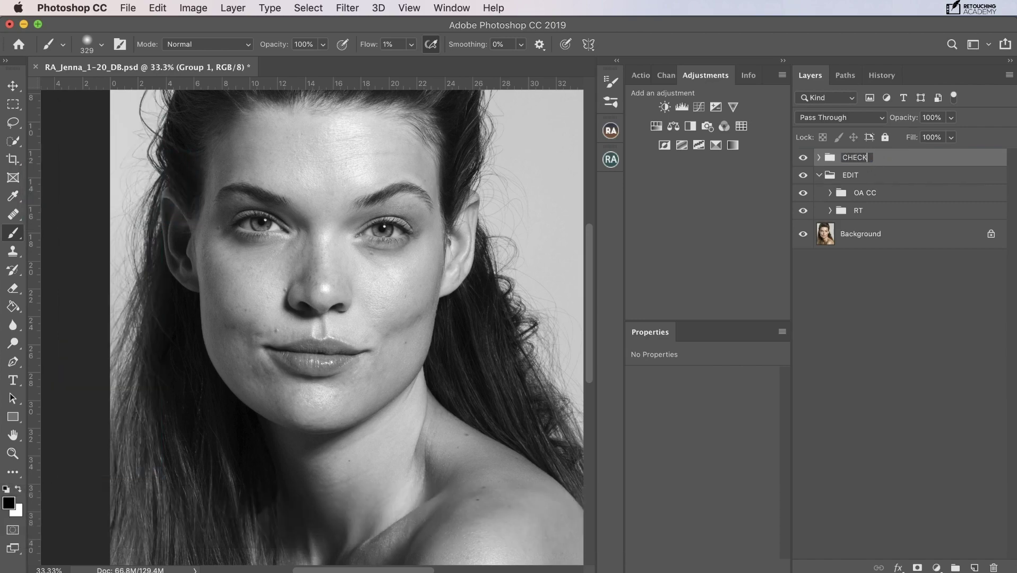
key("Return")
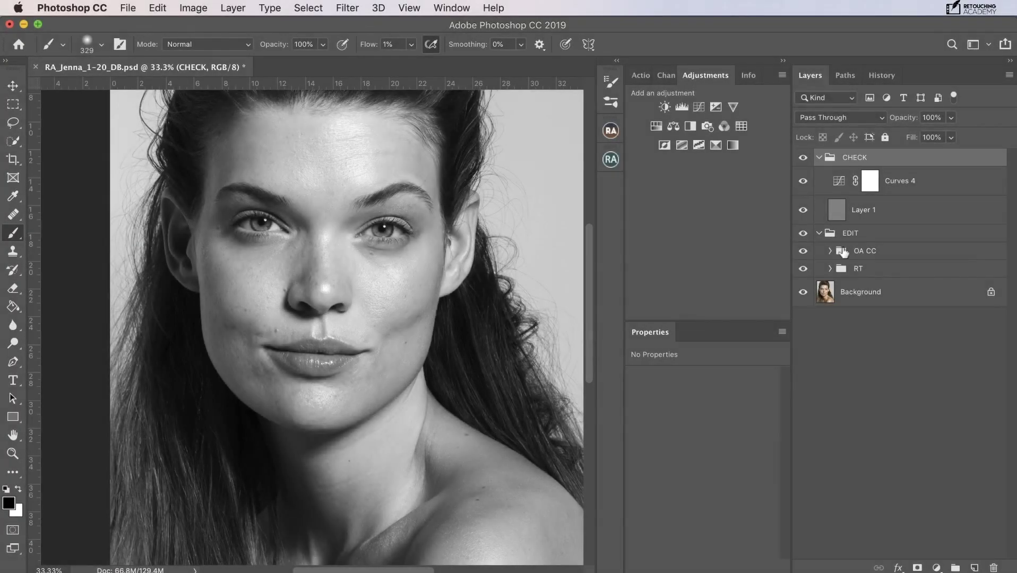
Expand the RT and D&B groups and make the DODGE layer's mask active
left_click(831, 253)
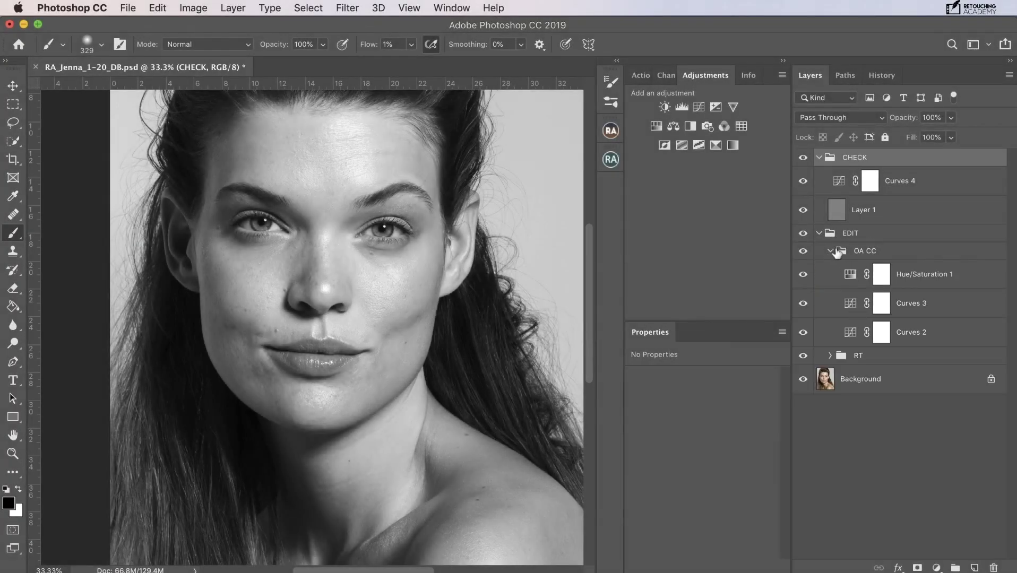
left_click(831, 252)
left_click(831, 268)
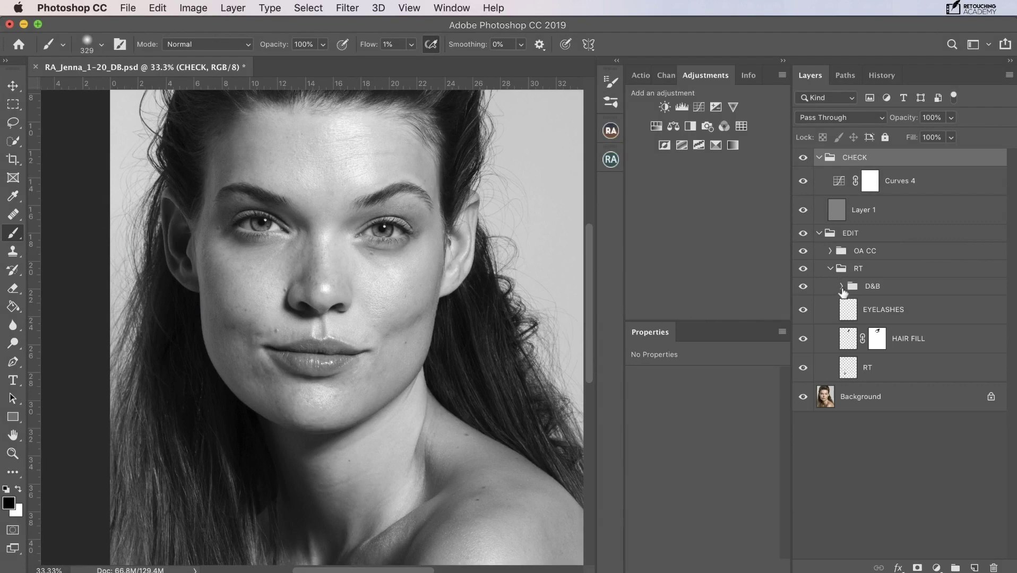
left_click(842, 286)
left_click(893, 339)
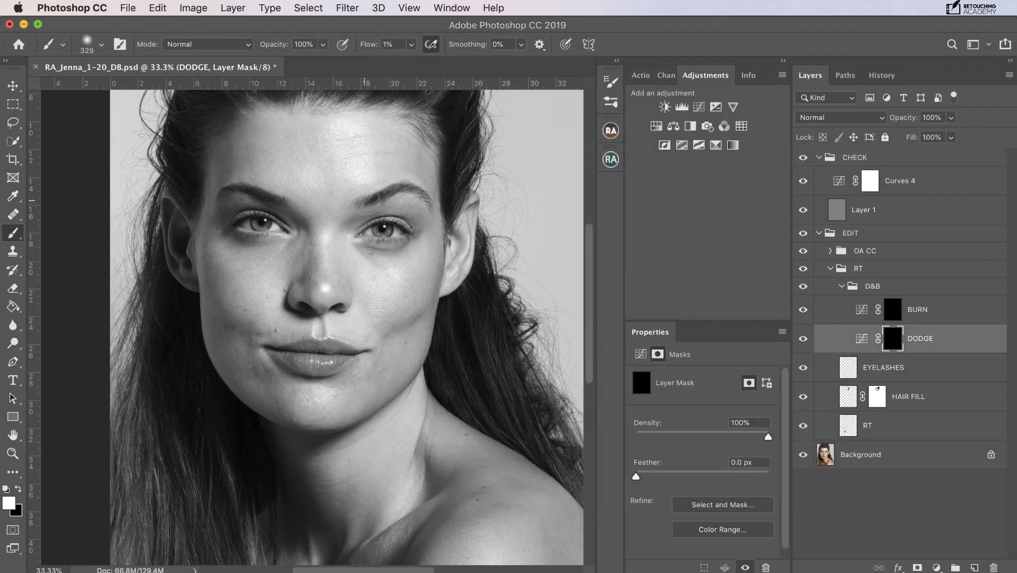
Examine the skin around the nose, cheeks and mouth at 100% for uneven light and dark patches
key("super+plus")
key("super+plus")
key("super+plus")
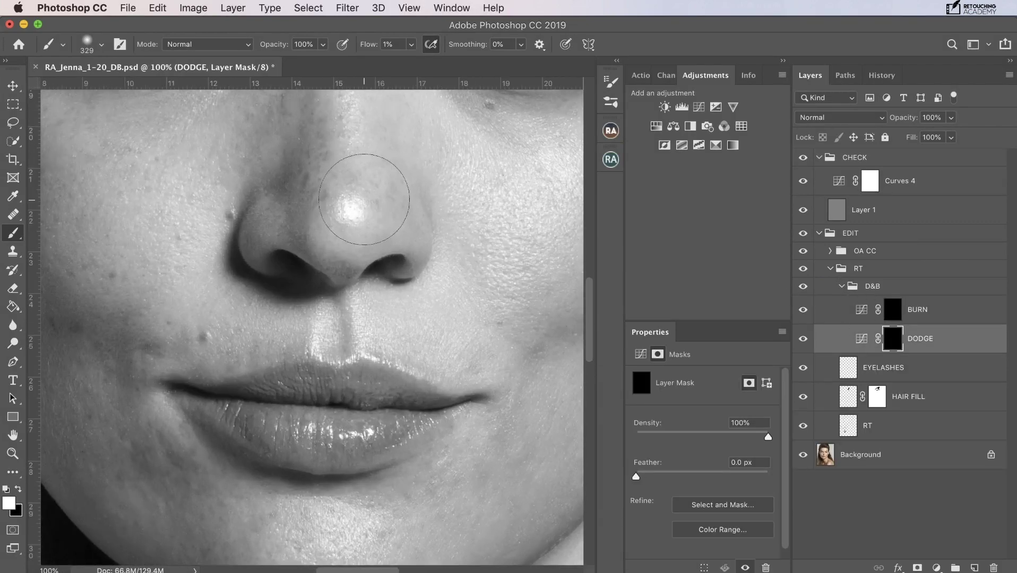
left_click_drag(380, 261, 451, 86)
left_click_drag(427, 280, 457, 534)
left_click_drag(383, 211, 409, 156)
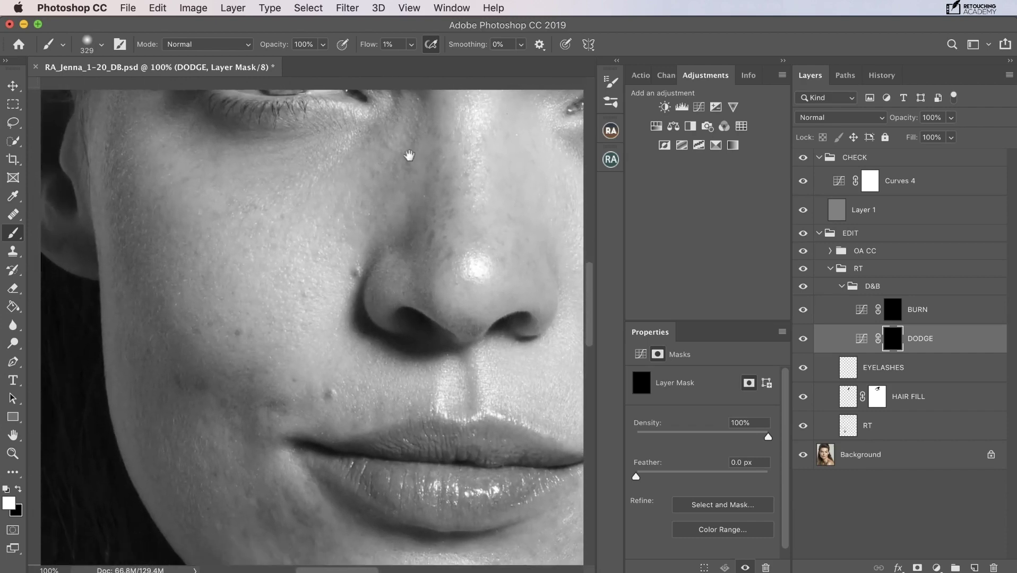
mouse_move(420, 414)
left_mouse_down()
mouse_move(375, 289)
mouse_move(363, 182)
mouse_move(370, 267)
mouse_move(340, 344)
mouse_move(334, 421)
mouse_move(347, 270)
mouse_move(326, 168)
mouse_move(350, 405)
left_mouse_up()
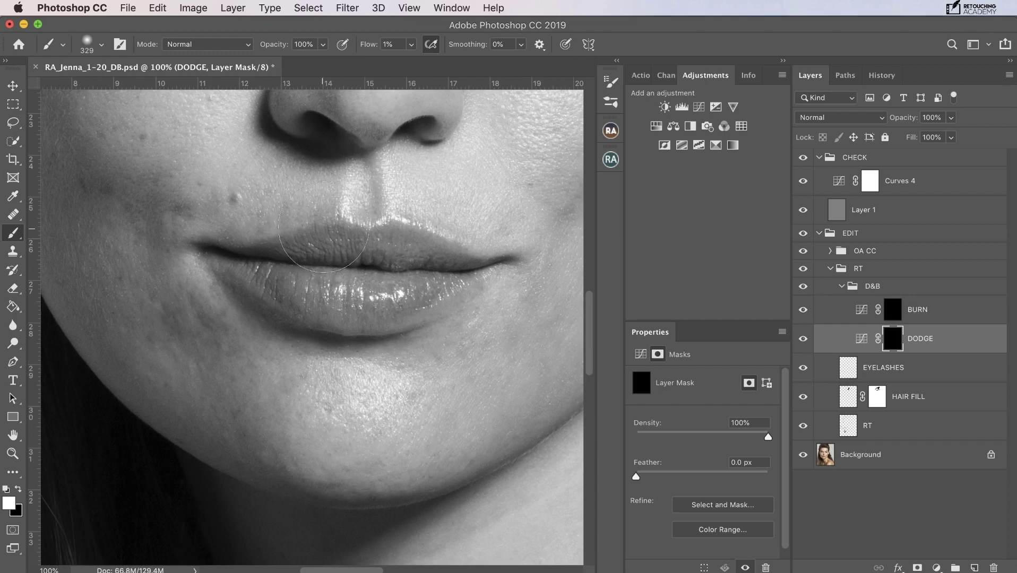
Reduce the brush size to 11 px for fine work around the lips and mouth corner
left_click_drag(326, 226, 222, 234)
left_click_drag(272, 229, 261, 232)
key("super+equal")
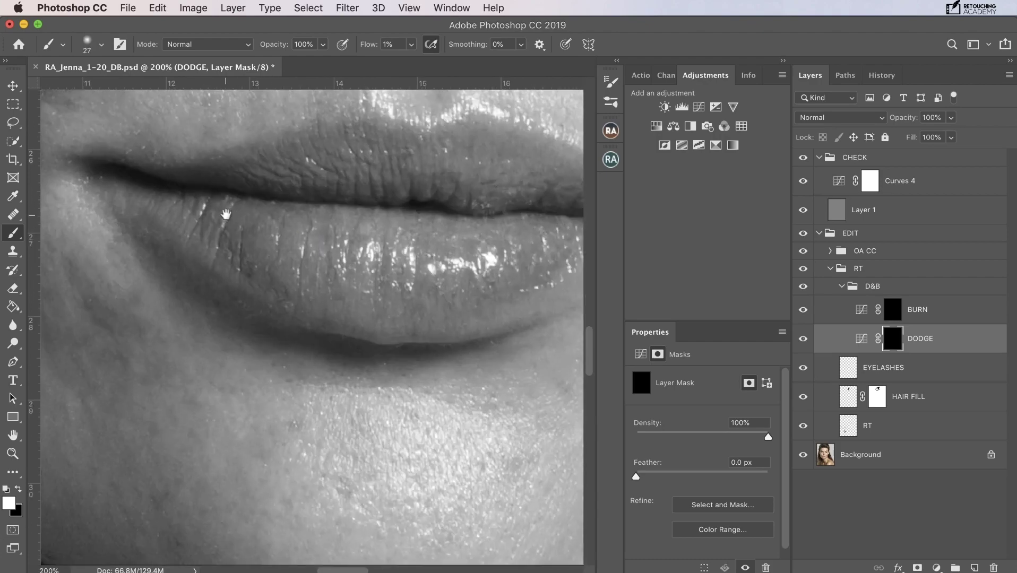
left_click_drag(238, 308, 398, 423)
left_click_drag(243, 279, 233, 280)
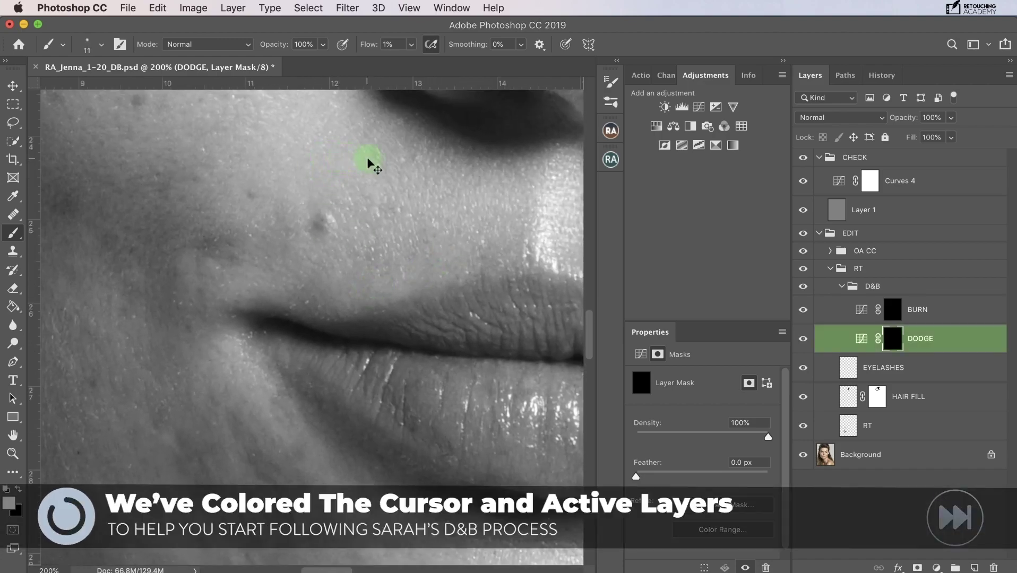
Dodge the dark patches on the chin below the lower lip on the DODGE mask, using a brush of about 22 px
key("super+minus")
left_click_drag(330, 365, 340, 365)
mouse_move(521, 427)
left_mouse_down()
mouse_move(499, 440)
mouse_move(512, 440)
mouse_move(519, 461)
mouse_move(496, 473)
mouse_move(536, 462)
mouse_move(546, 432)
left_mouse_up()
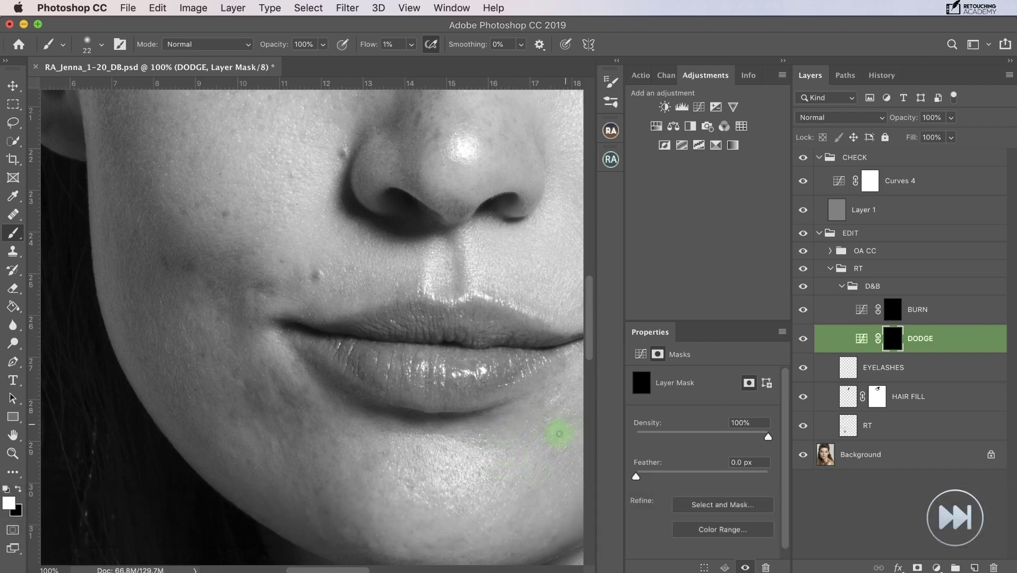
left_click_drag(541, 389, 540, 389)
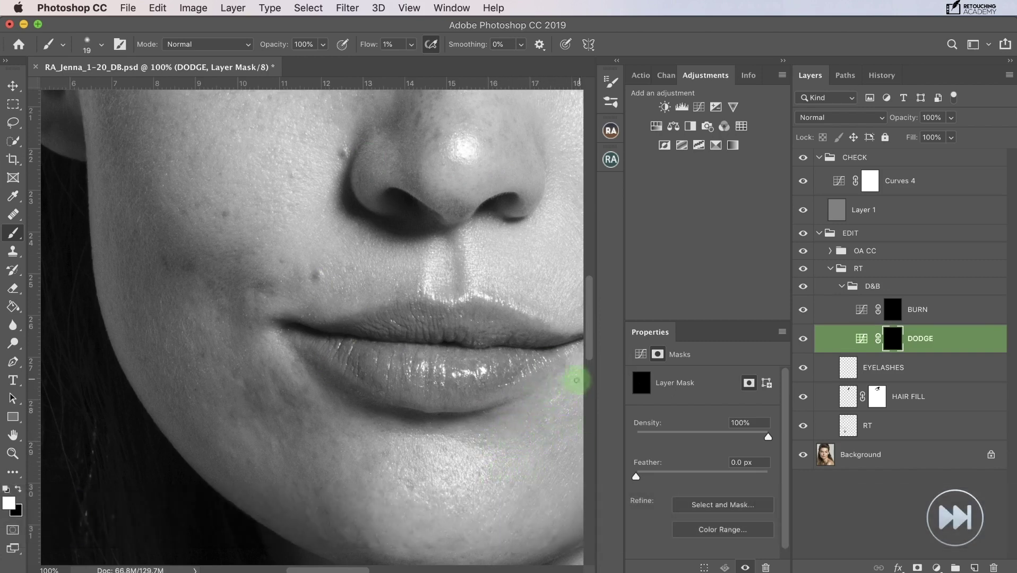
Dodge the dark patches on the shadowed lower cheek beside the mouth corner on the DODGE mask, with a brush of about 19 px
mouse_move(181, 213)
left_mouse_down()
mouse_move(256, 206)
mouse_move(240, 370)
mouse_move(304, 466)
mouse_move(363, 486)
mouse_move(370, 461)
mouse_move(350, 436)
mouse_move(338, 249)
left_mouse_up()
left_click(304, 382)
key("super+plus")
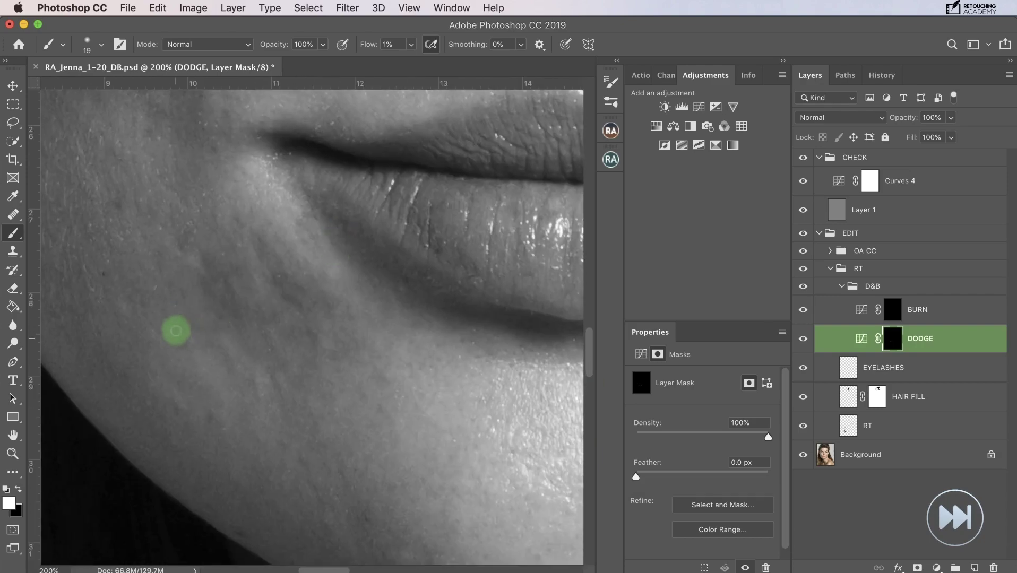
key("bracketleft")
key("bracketleft")
mouse_move(174, 322)
left_mouse_down()
mouse_move(227, 358)
mouse_move(213, 338)
mouse_move(208, 278)
mouse_move(245, 291)
mouse_move(218, 306)
mouse_move(232, 299)
mouse_move(256, 352)
mouse_move(220, 275)
mouse_move(276, 313)
mouse_move(280, 398)
mouse_move(309, 357)
mouse_move(303, 315)
mouse_move(275, 281)
mouse_move(330, 315)
mouse_move(328, 264)
mouse_move(301, 240)
mouse_move(394, 354)
mouse_move(289, 289)
mouse_move(322, 304)
mouse_move(367, 303)
mouse_move(239, 273)
mouse_move(265, 275)
mouse_move(243, 319)
mouse_move(238, 305)
mouse_move(242, 348)
left_mouse_up()
key("bracketright")
key("super+minus")
Dodge the dark patches along the lower edge of the chin on the DODGE mask
key("alt+bracketright")
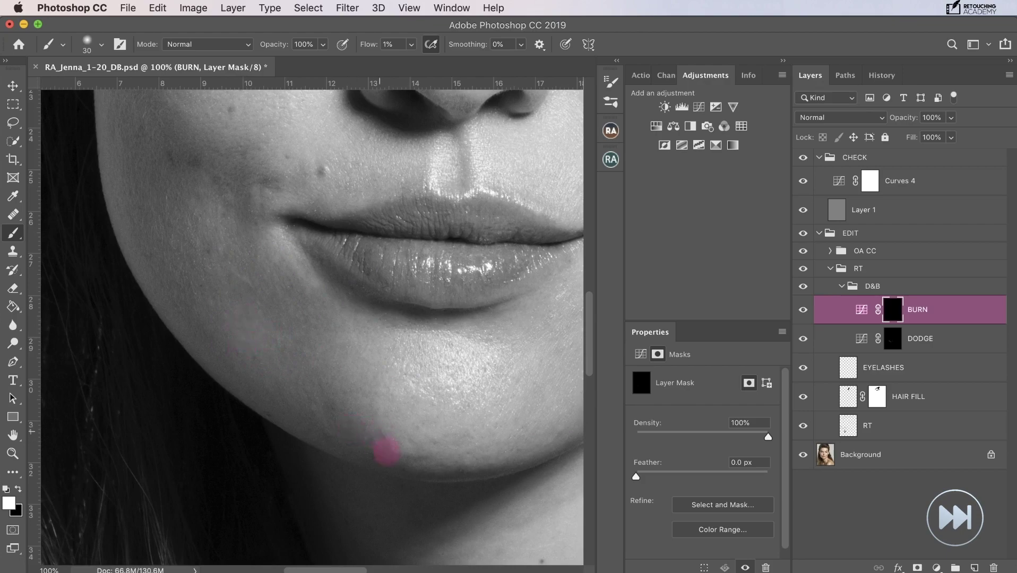
key("alt+bracketleft")
mouse_move(450, 443)
left_mouse_down()
mouse_move(414, 461)
mouse_move(411, 438)
mouse_move(460, 436)
mouse_move(454, 449)
left_mouse_up()
left_click_drag(391, 436, 388, 445)
key("super+plus")
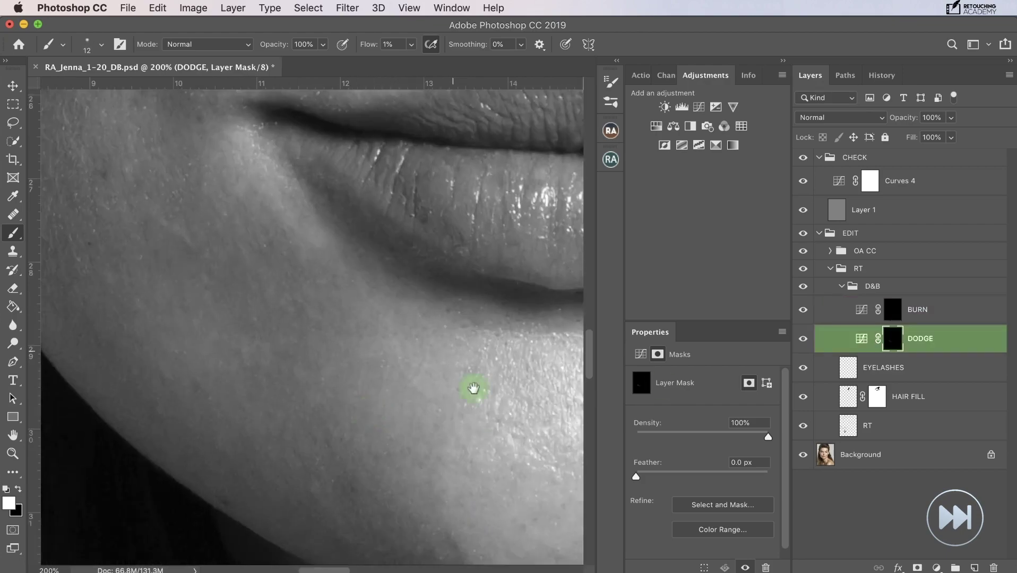
left_click_drag(474, 389, 360, 249)
key("bracketright")
mouse_move(330, 391)
left_mouse_down()
mouse_move(346, 425)
mouse_move(386, 448)
mouse_move(442, 418)
mouse_move(418, 381)
left_mouse_up()
Burn the bright patches on the shadowed side of the chin on the BURN mask with a 14 px brush, undoing one stroke
key("alt+bracketright")
key("bracketleft")
mouse_move(250, 212)
left_mouse_down()
mouse_move(273, 192)
mouse_move(290, 230)
left_mouse_up()
key("super+z")
left_click_drag(145, 223, 147, 251)
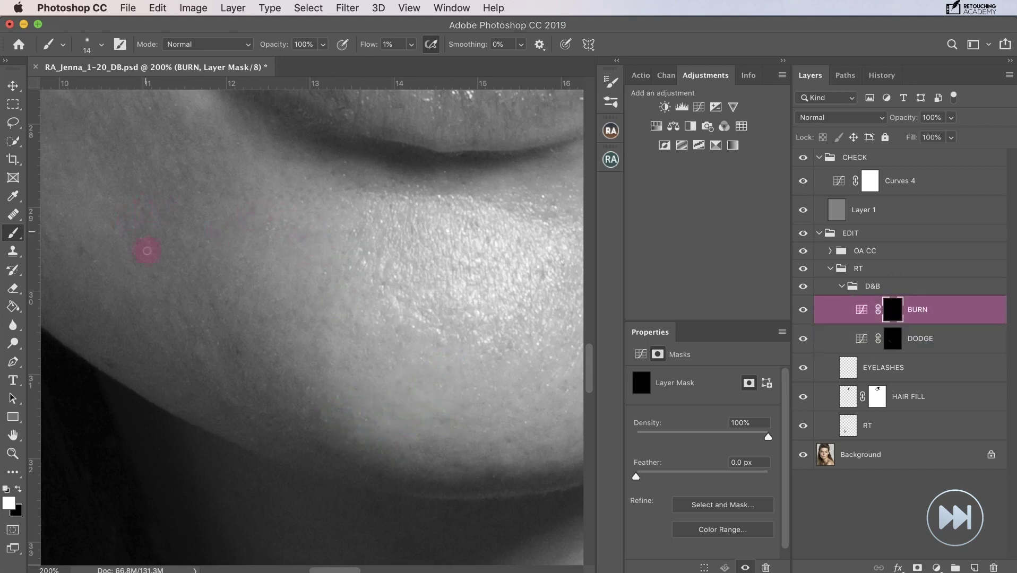
Dodge the dark patches along the shadowed jaw on the DODGE mask with a 23 px brush
left_click(841, 348)
left_click_drag(214, 255, 114, 214)
left_click_drag(253, 326, 252, 327)
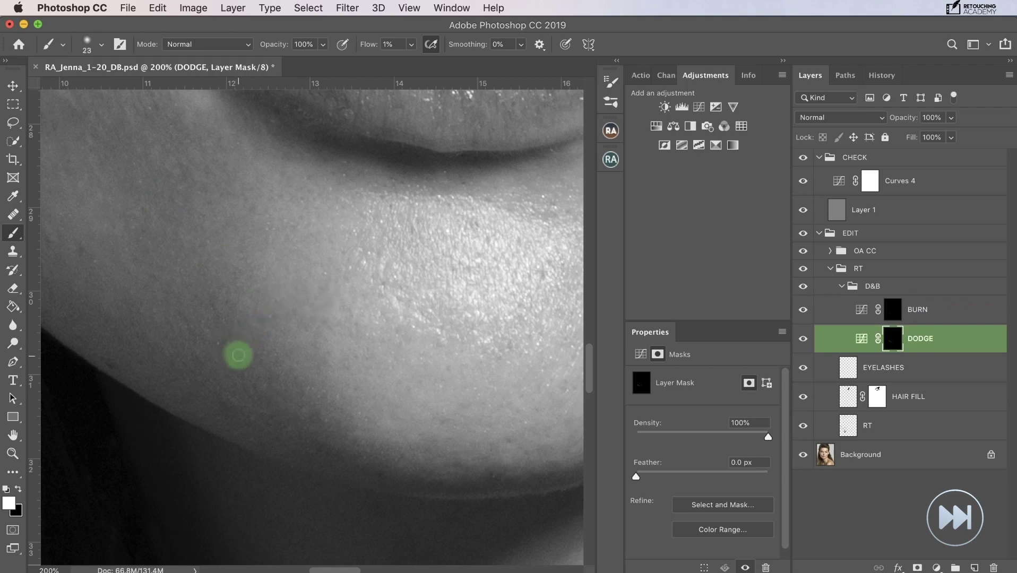
Dodge the skin beside and just below the corner of the mouth on the DODGE mask, adjusting the brush size
left_click_drag(76, 107, 288, 351)
key("alt+bracketright")
key("alt+bracketleft")
left_click_drag(381, 298, 385, 298)
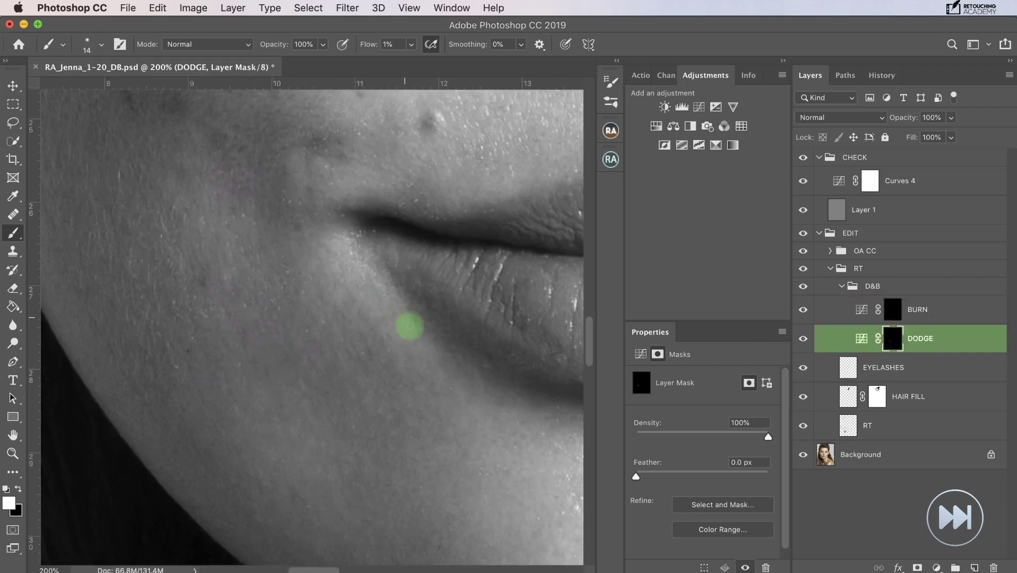
mouse_move(294, 416)
left_mouse_down()
mouse_move(322, 369)
mouse_move(340, 301)
mouse_move(198, 264)
mouse_move(234, 286)
mouse_move(254, 375)
mouse_move(286, 370)
mouse_move(290, 384)
mouse_move(291, 342)
mouse_move(339, 311)
left_mouse_up()
key("bracketright")
key("bracketright")
key("bracketright")
key("bracketleft")
key("bracketleft")
key("bracketleft")
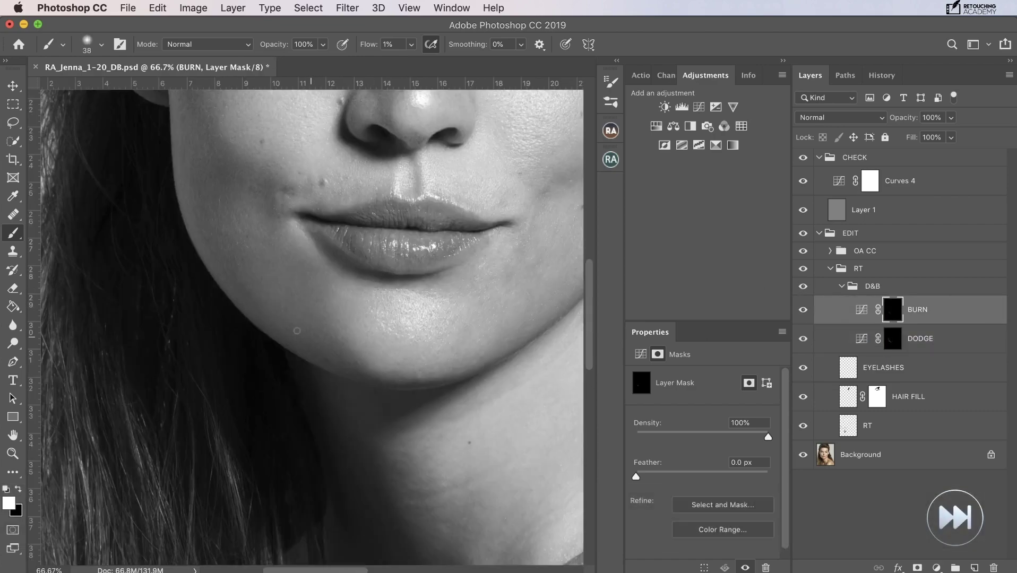
Dodge the remaining dark patches on the cheek near the mouth on the DODGE mask and reduce the brush size to 18 px
left_click(893, 338)
left_click_drag(308, 223, 317, 334)
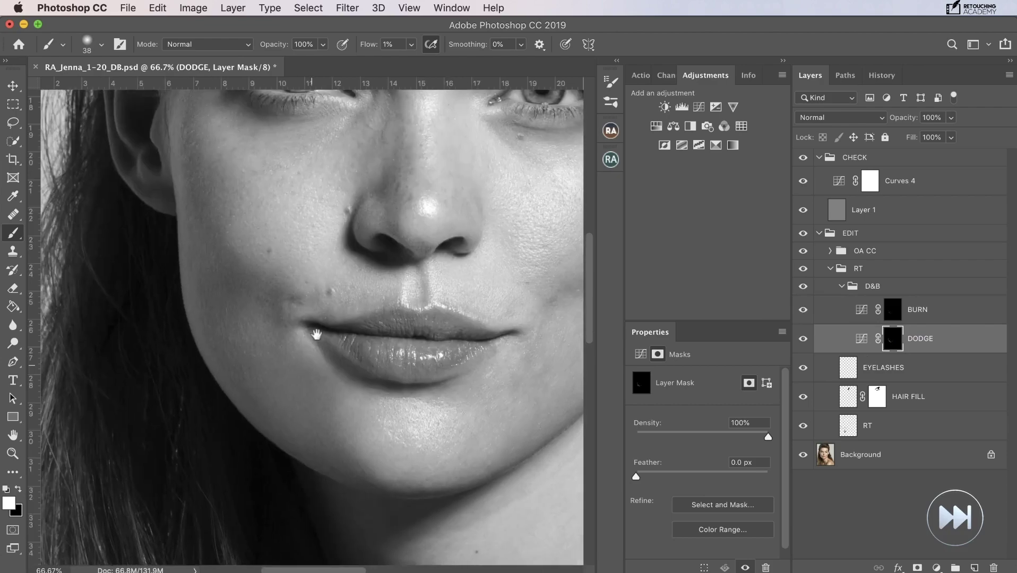
left_click_drag(308, 217, 300, 269)
key("bracketleft")
key("bracketleft")
key("bracketleft")
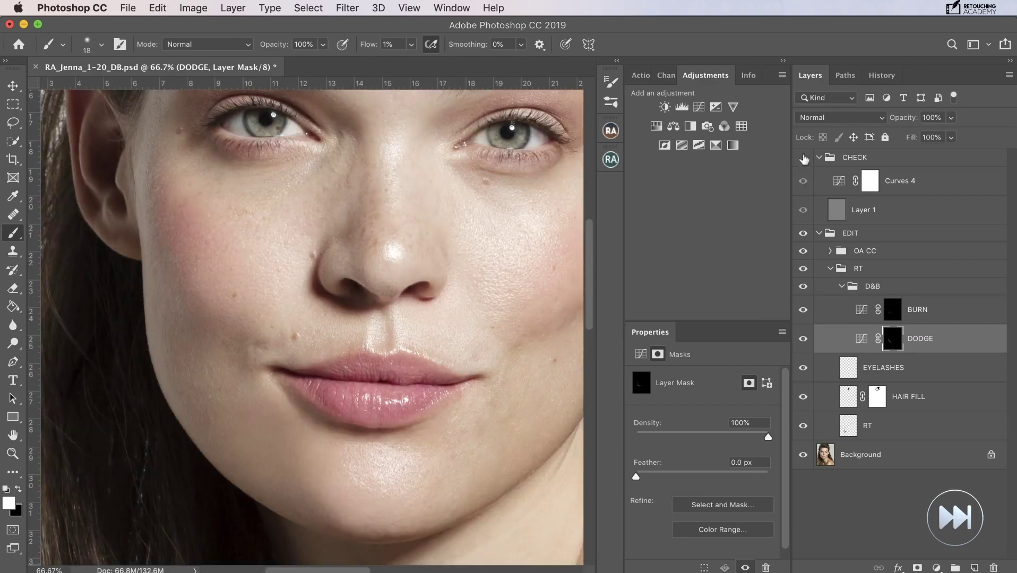
Compare the color portrait with and without the D&B group, and turn the CHECK group back on
left_click(804, 287)
left_click(803, 287)
left_click(803, 287)
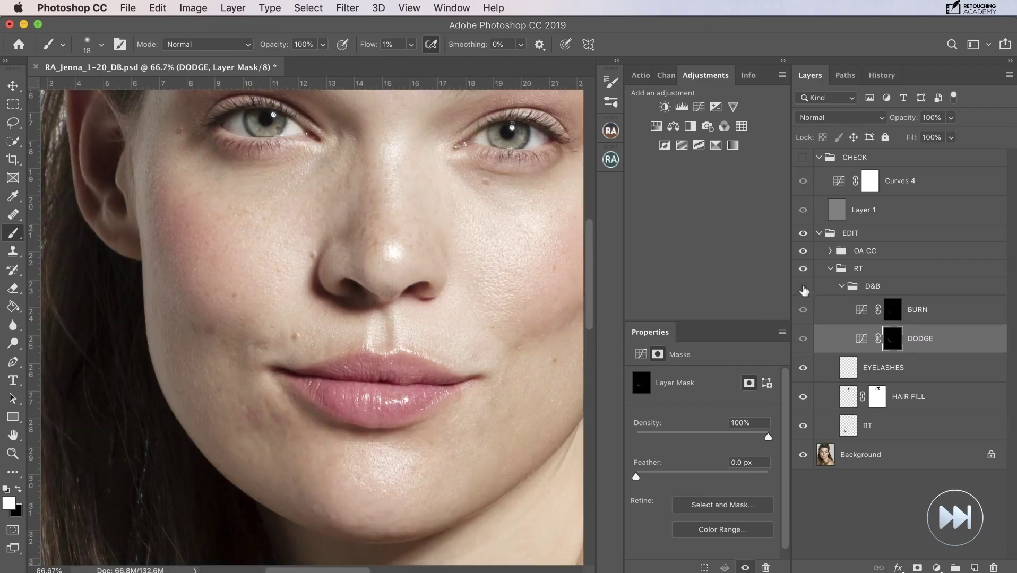
left_click(803, 287)
left_click(803, 287)
left_click(803, 286)
left_click(804, 157)
Dodge the dark patches on the shadowed cheek and around the mouth corner on the DODGE mask with a 33–37 px brush
left_click_drag(199, 345, 207, 345)
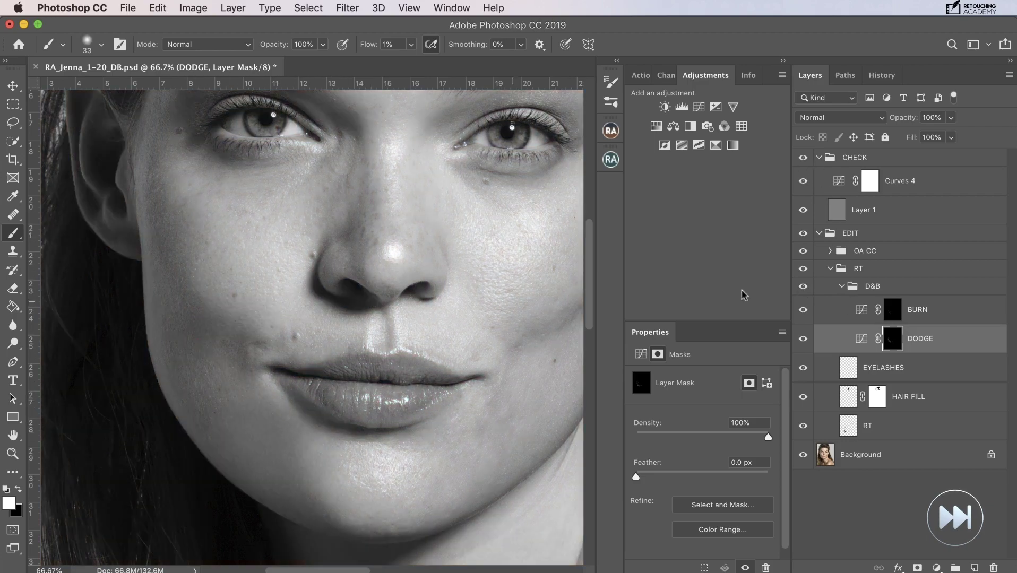
left_click(893, 311)
left_click(894, 337)
left_click_drag(202, 270, 208, 200)
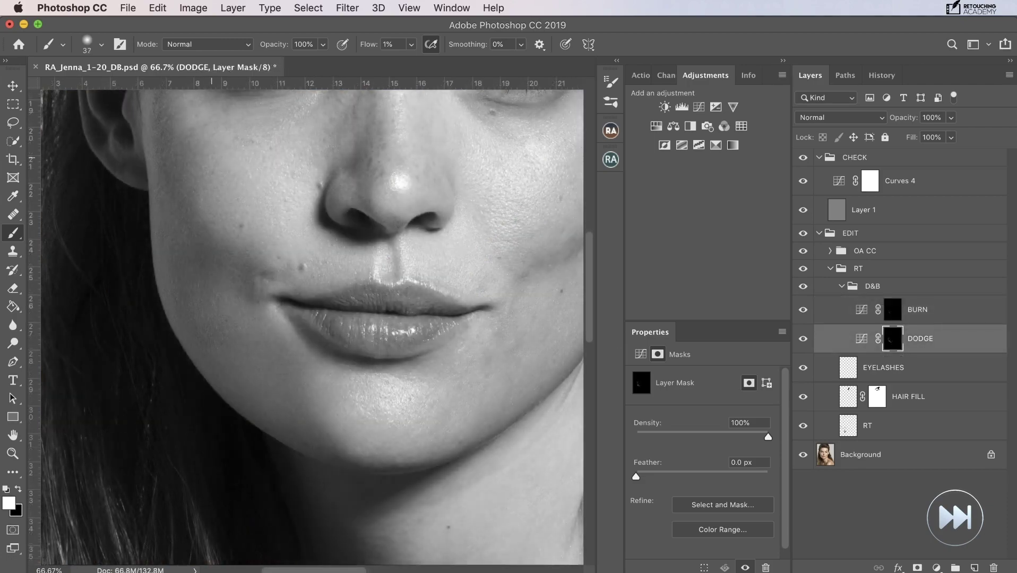
left_click_drag(316, 276, 371, 366)
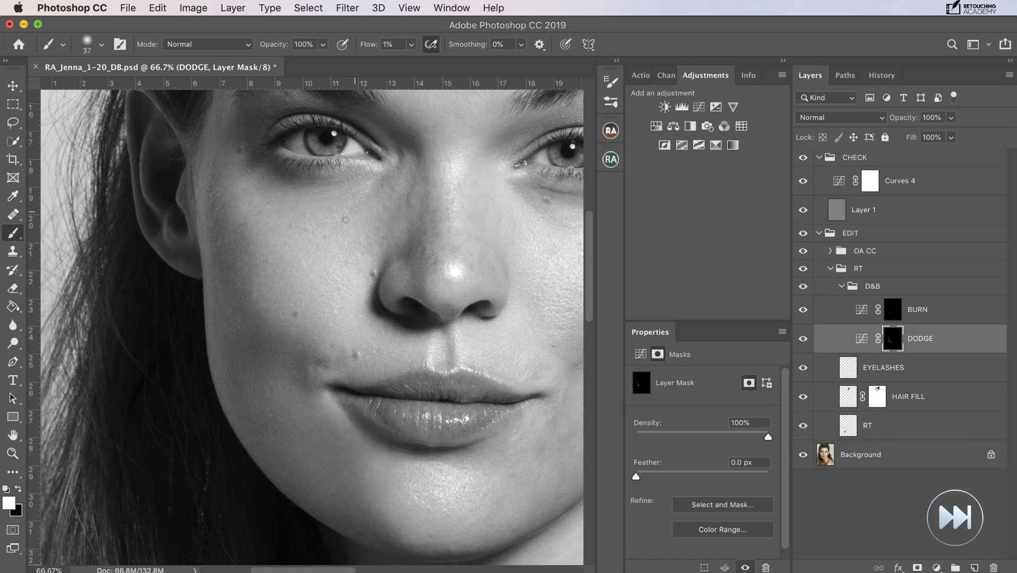
Dodge the skin beneath the shadowed eye's inner corner with a 31 px brush, and burn that area on the BURN mask with a 46 px brush
left_click_drag(391, 190, 398, 191)
left_click_drag(411, 206, 390, 207)
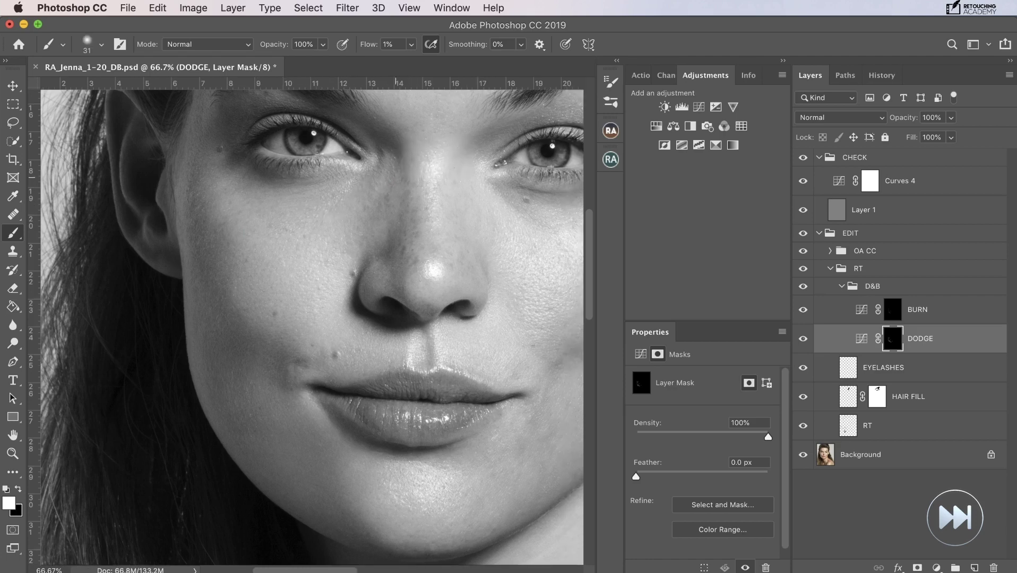
left_click(893, 309)
left_click_drag(387, 164, 396, 164)
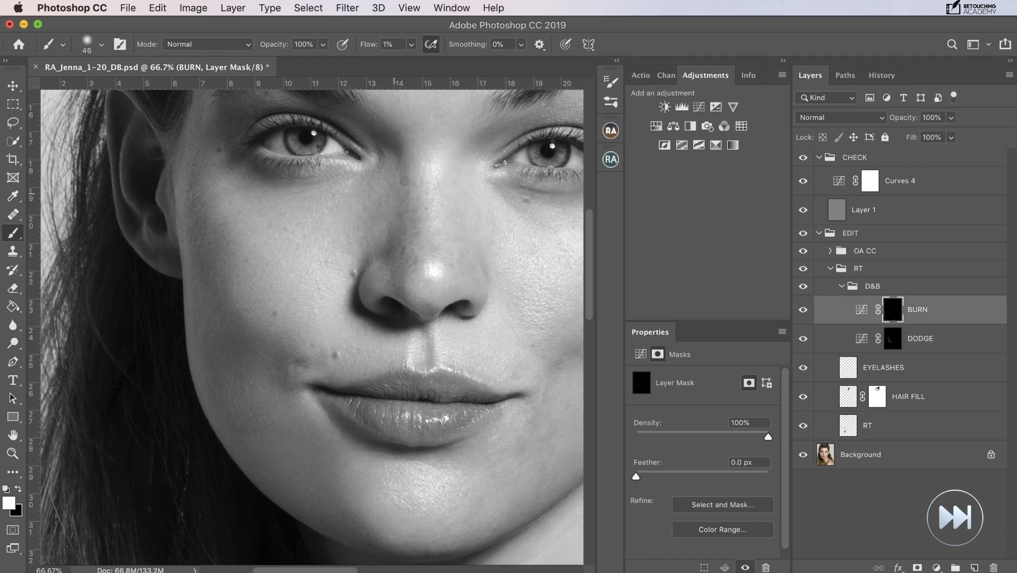
Dodge the small dark spots on the shadowed cheek on the DODGE mask with a 15 px brush
left_click(893, 339)
left_click(890, 310)
left_click(888, 341)
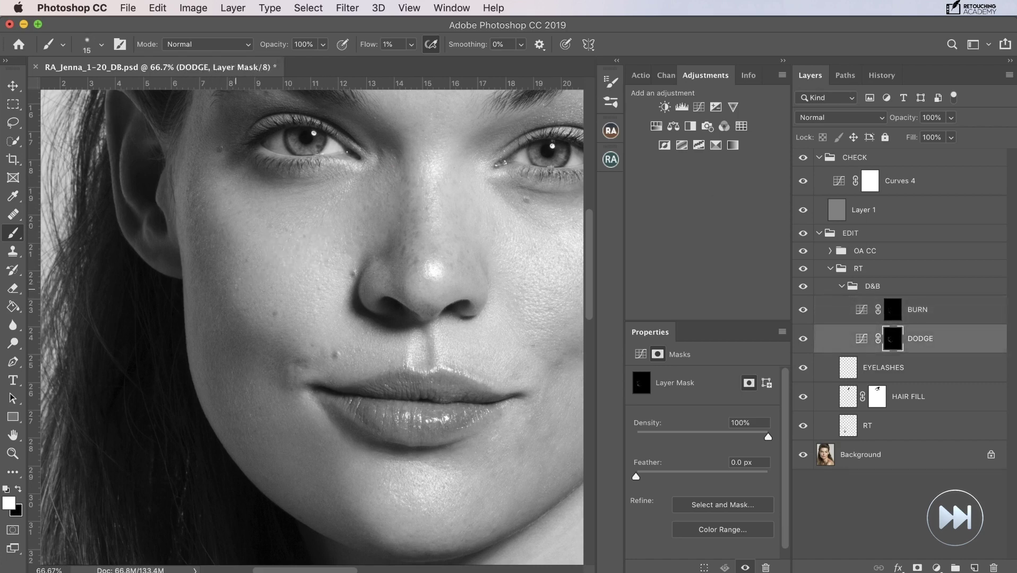
left_click_drag(189, 319, 198, 319)
Burn the shadowed cheek on the BURN mask with a 76 px brush, and dodge its dark patches on the DODGE mask
key("super+minus")
key("alt+bracketright")
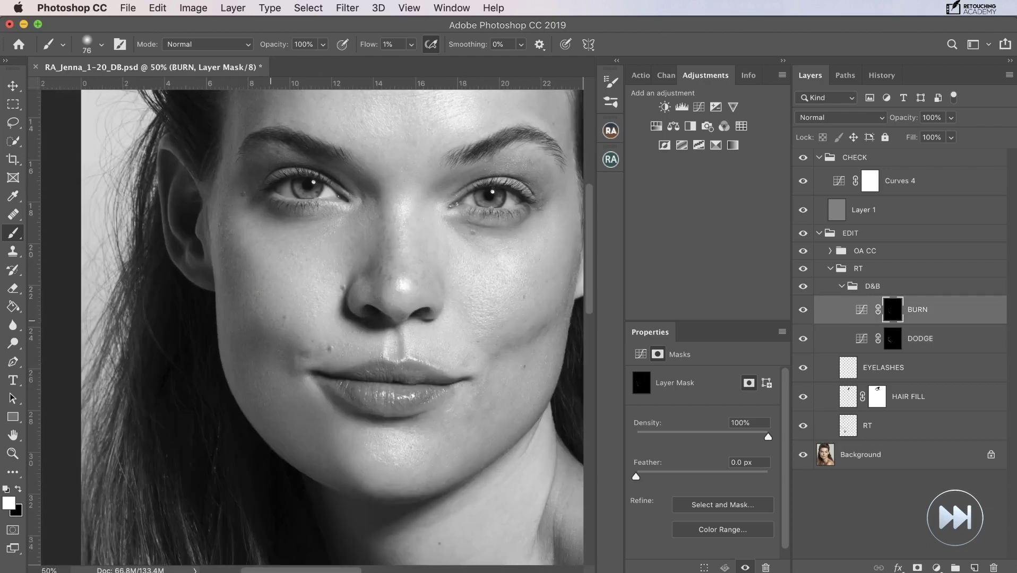
left_click(893, 339)
left_click_drag(308, 318, 311, 319)
Burn the side of the nose on the BURN mask, and dodge the adjoining cheek on the DODGE mask with a 41 px brush
left_click(891, 310)
left_click_drag(381, 225, 379, 225)
key("alt+bracketleft")
left_click_drag(366, 257, 321, 272)
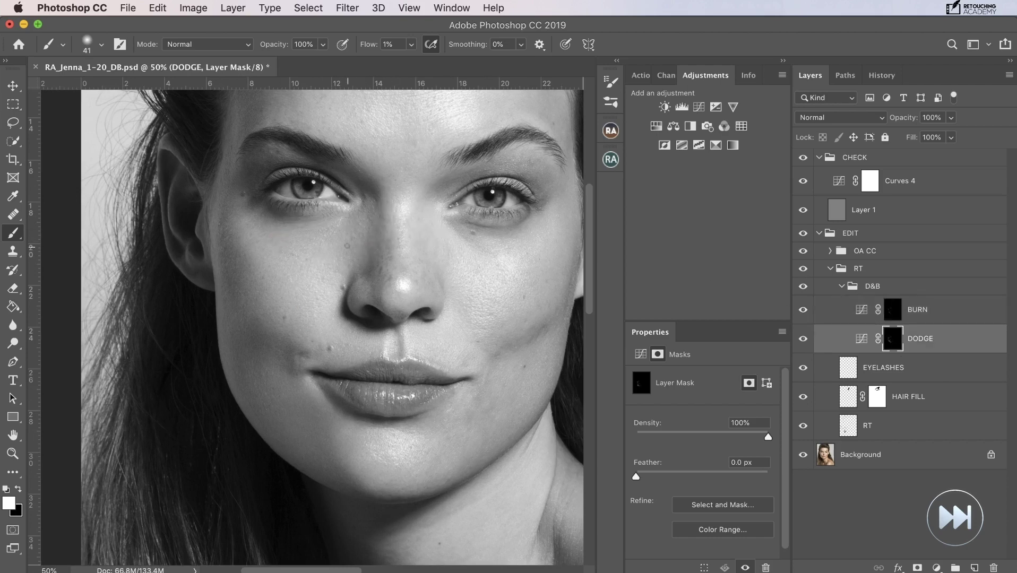
Dodge and burn the skin around the outer brow of the lit-side eye on the two masks with a 33 px brush
left_click(894, 311)
left_click(890, 336)
left_click_drag(505, 173, 471, 172)
key("super+equal")
left_click_drag(477, 139, 493, 139)
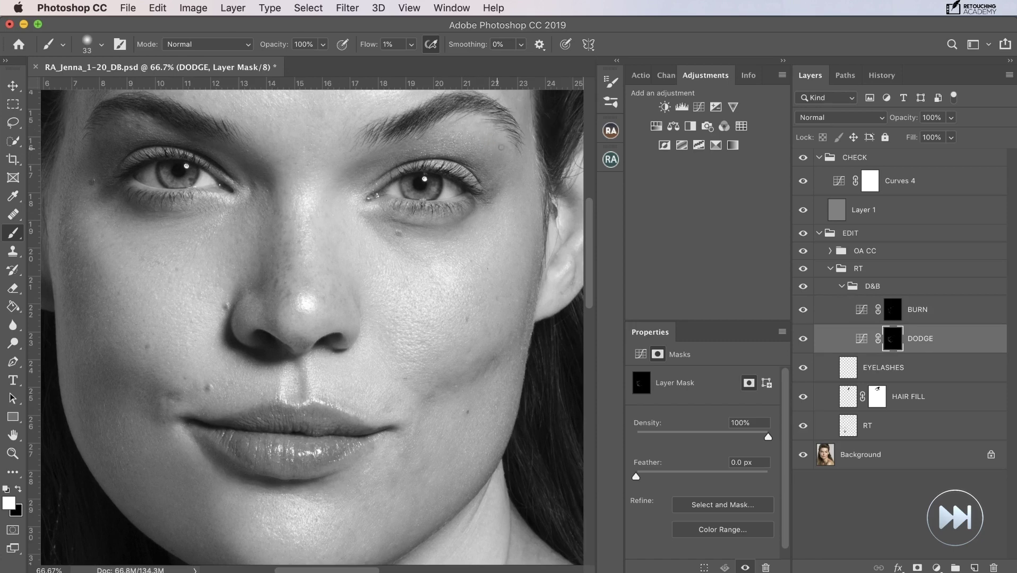
key("alt+bracketright")
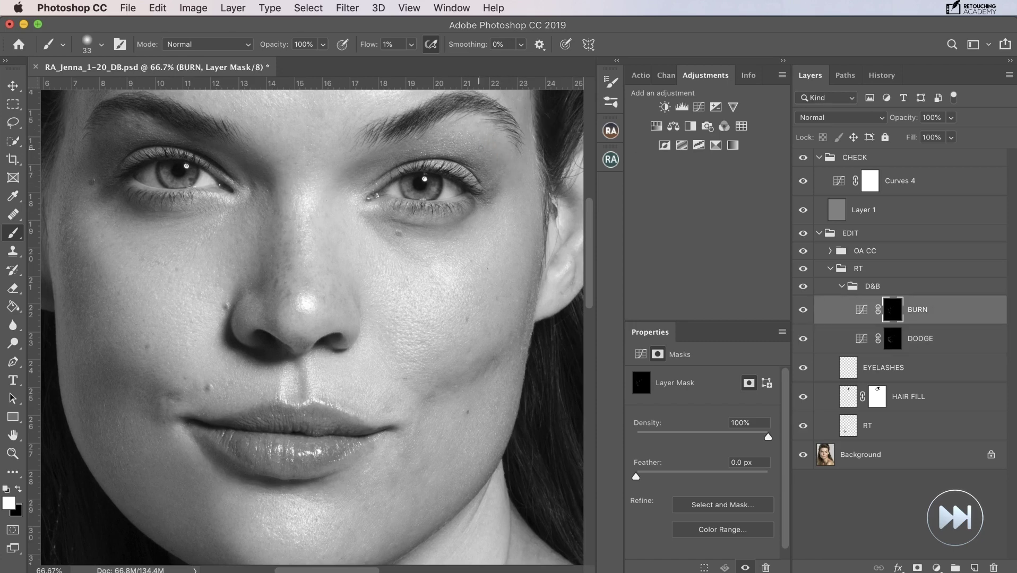
Compare the color portrait with and without the RT group
key("super+minus")
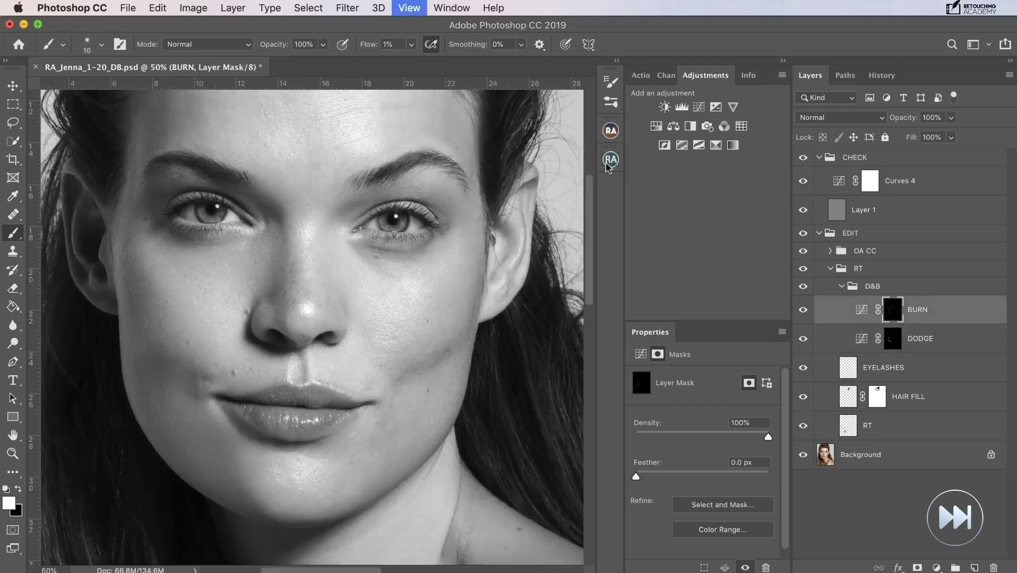
left_click(803, 157)
left_click(803, 268)
left_click(803, 268)
Touch up the skin beside the nose bridge on the BURN and DODGE masks with an 18 px brush, and turn the CHECK group back on
left_click_drag(271, 230, 273, 230)
left_click(891, 342)
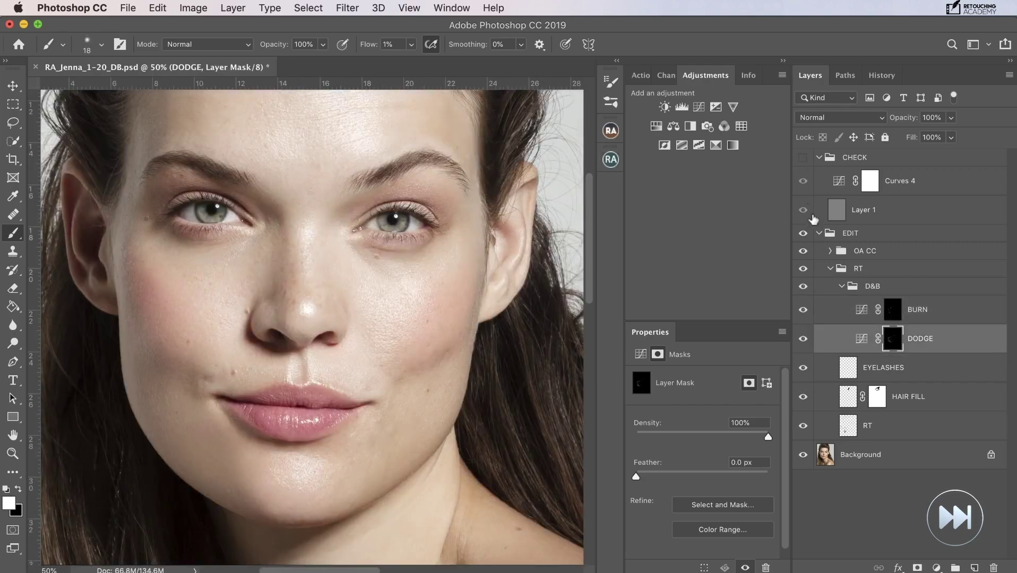
left_click(892, 309)
left_click(892, 339)
left_click(803, 157)
Burn the bright skin beneath the shadowed-side eyebrow on the BURN mask with an 18 px brush
key("super+plus")
left_click_drag(369, 287, 486, 303)
key("alt+bracketright")
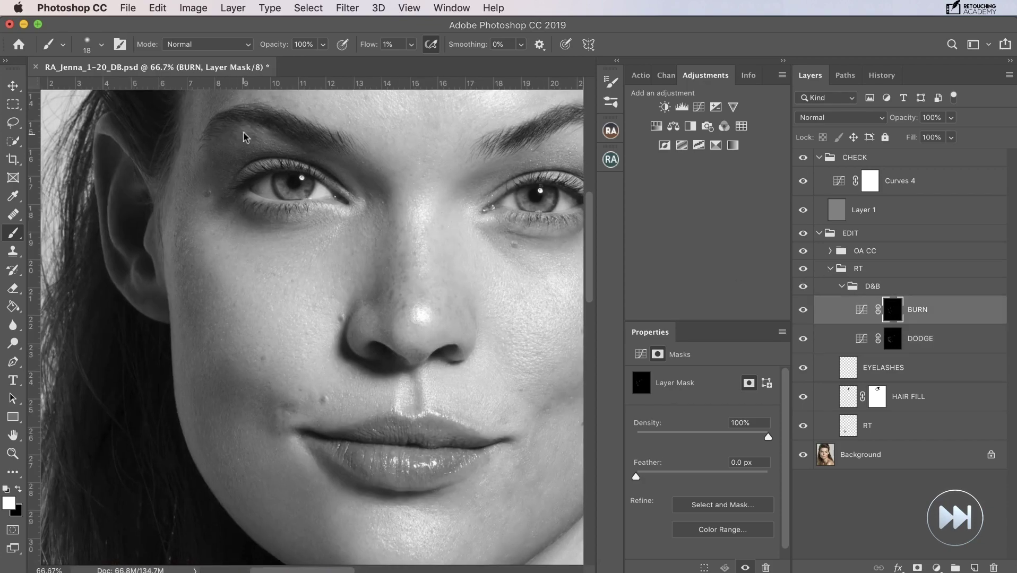
mouse_move(243, 131)
left_mouse_down()
mouse_move(255, 132)
mouse_move(246, 136)
left_mouse_up()
Dodge the cheek below the shadowed eye with a 39 px brush, and burn small bright spots around the eye with a 17 px brush
left_click(893, 339)
key("super+plus")
left_click_drag(420, 295, 409, 412)
left_click_drag(193, 485, 202, 486)
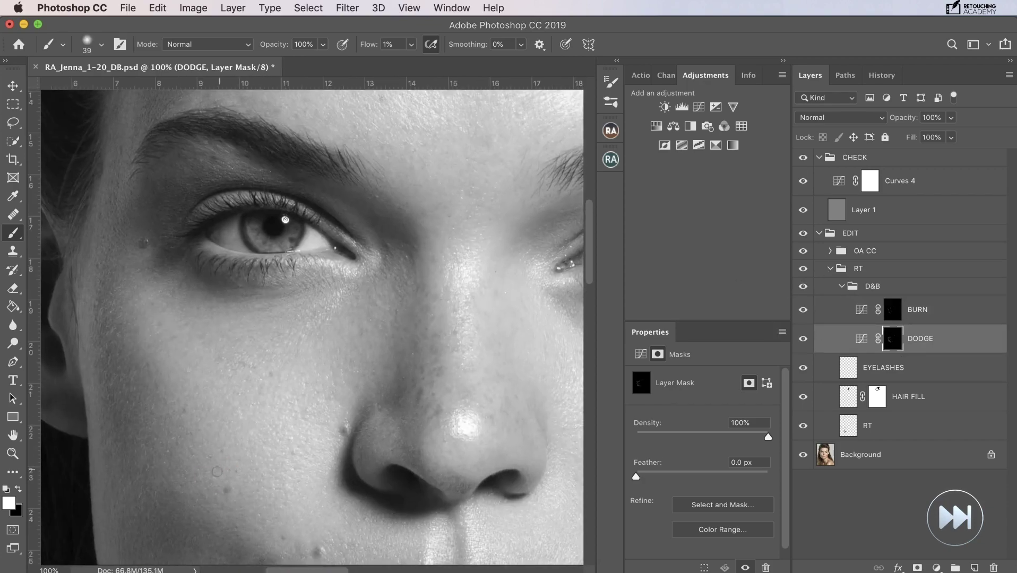
key("bracketleft")
key("bracketleft")
key("bracketleft")
key("alt+bracketright")
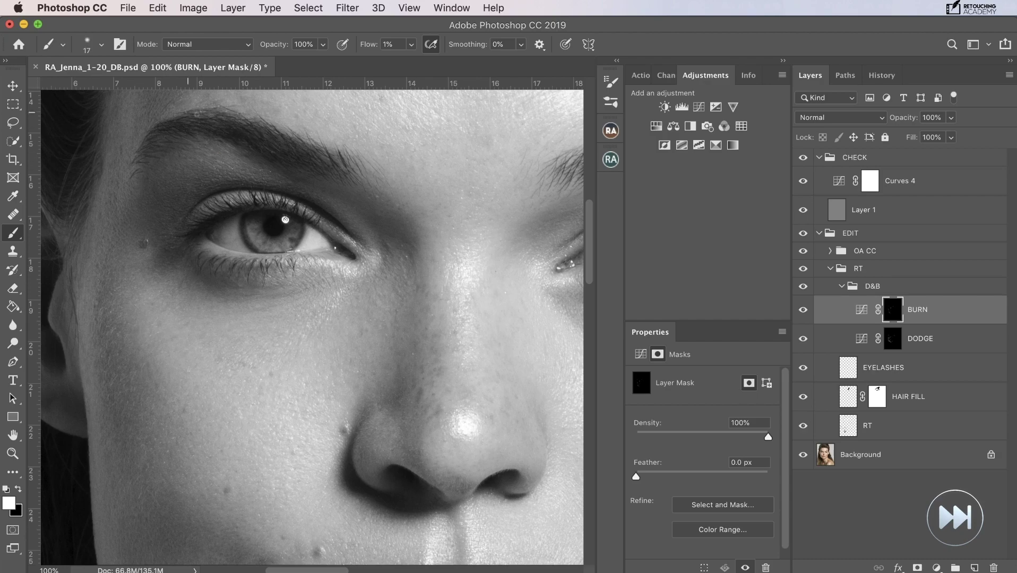
Dodge the temple beside the shadowed eye with a 10 px brush, and burn the forehead on the BURN mask with a 46 px brush
key("alt+bracketleft")
left_click(100, 225, "ctrl+alt")
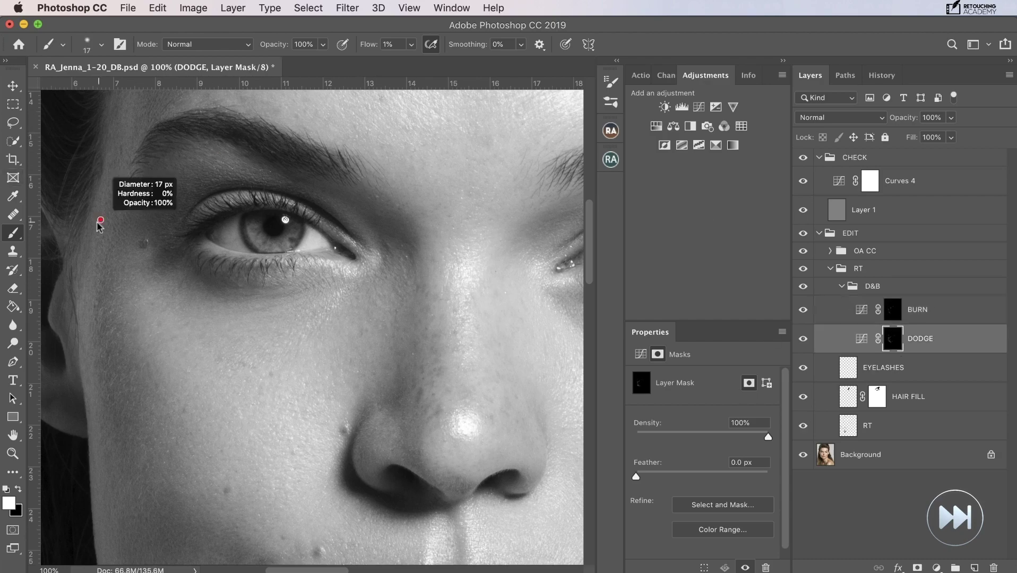
key("bracketleft")
key("bracketleft")
key("bracketleft")
key("bracketleft")
key("bracketleft")
key("bracketleft")
key("bracketleft")
key("bracketleft")
key("bracketleft")
left_click_drag(100, 219, 106, 219)
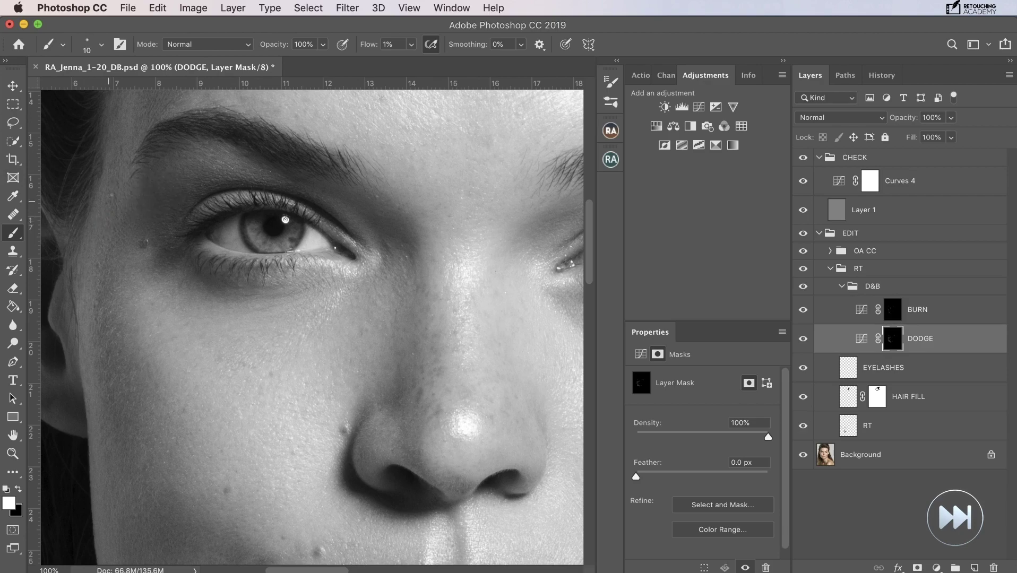
key("super+minus")
key("alt+bracketright")
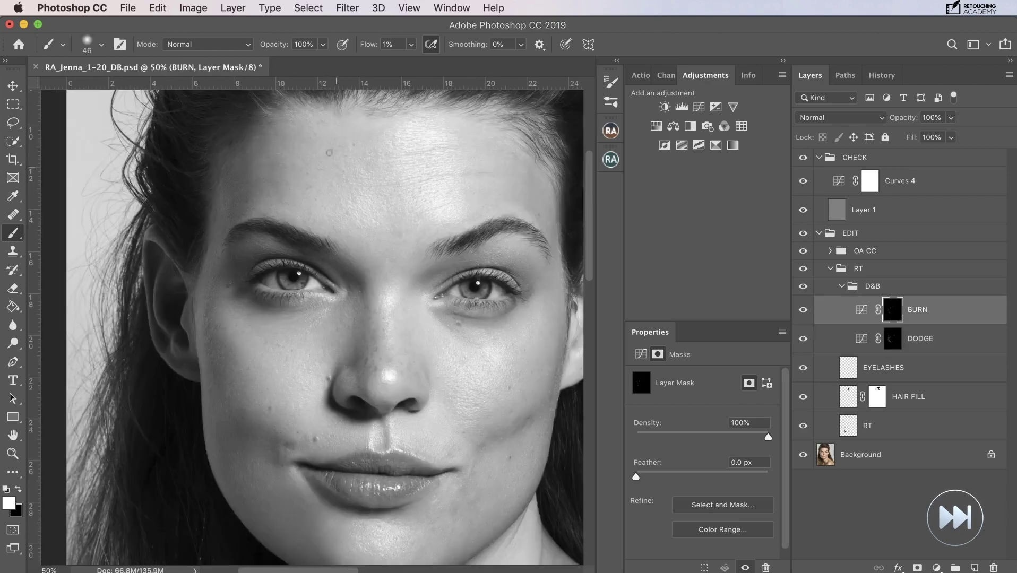
Compare the full color portrait with and without the RT, OA CC and EDIT groups, and turn the CHECK group back on
key("super+minus")
key("super+minus")
key("super+minus")
key("super+plus")
left_click(803, 251)
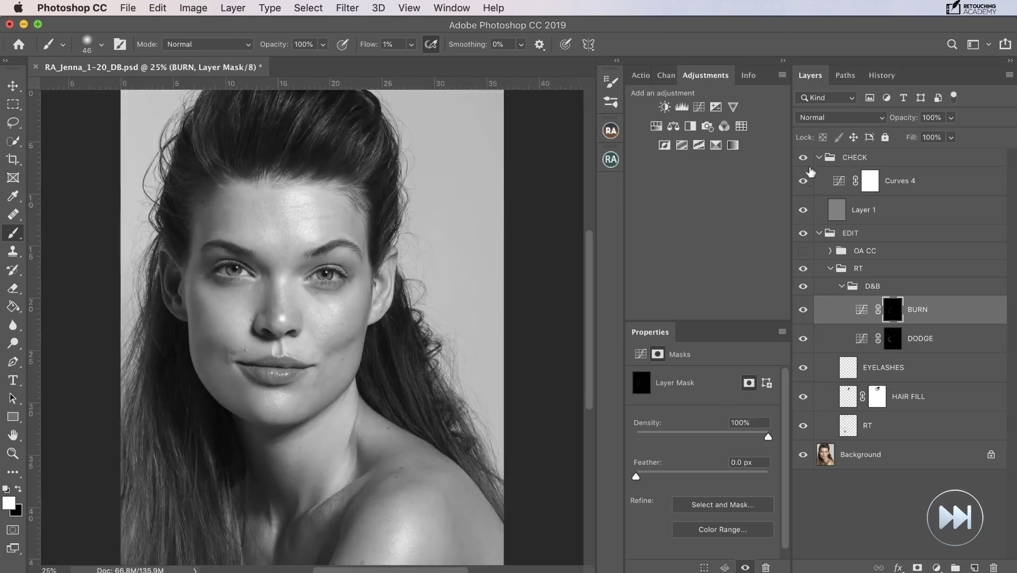
left_click(804, 158)
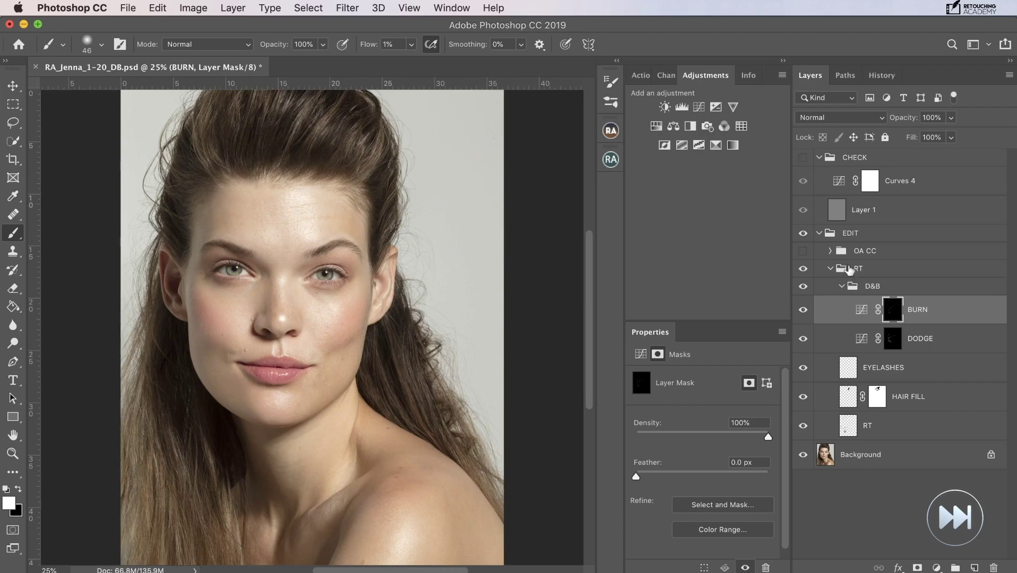
left_click(803, 270)
left_click(804, 270)
left_click(804, 270)
left_click(804, 270)
left_click(804, 270)
left_click(804, 270)
left_click(804, 270)
left_click(804, 269)
left_click(804, 252)
left_click(804, 251)
left_click(804, 251)
left_click(804, 252)
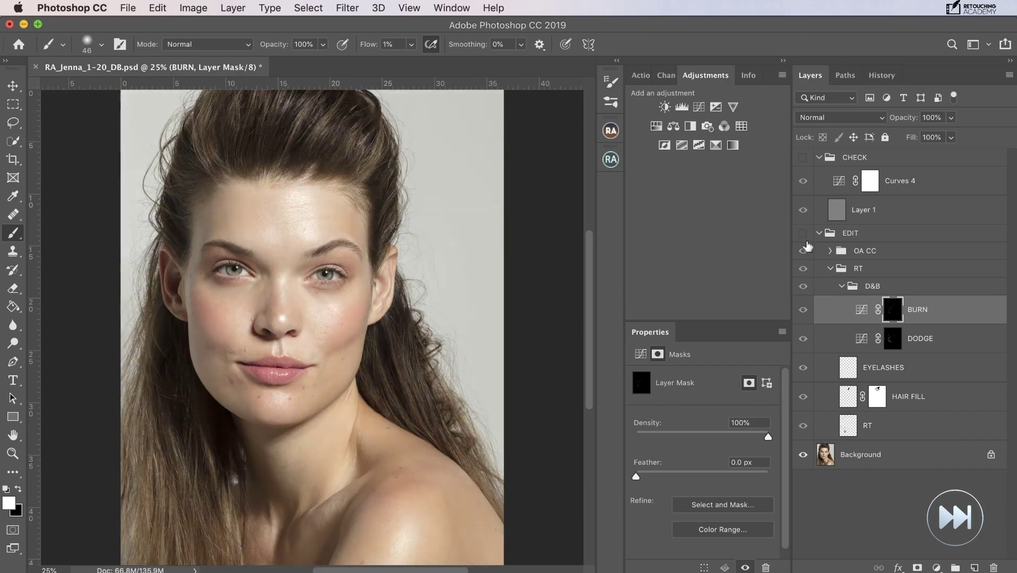
left_click(804, 252)
left_click(803, 158)
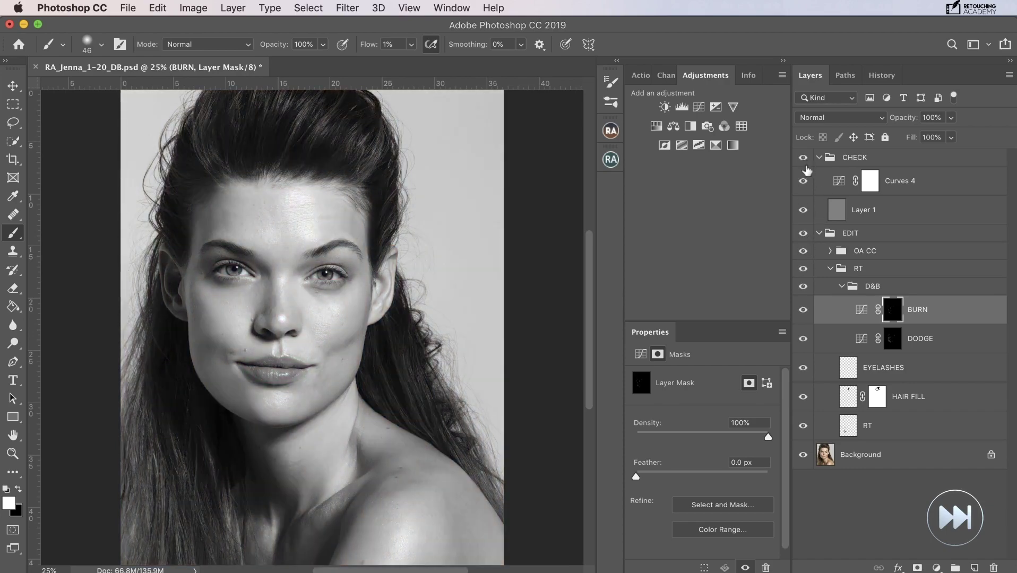
Dodge the small dark spots on the forehead and between the brows on the DODGE mask, starting with a 15 px brush
key("super+plus")
key("super+plus")
left_click_drag(558, 288, 536, 372)
left_click(893, 338)
key("super+plus")
left_click_drag(324, 164, 323, 136)
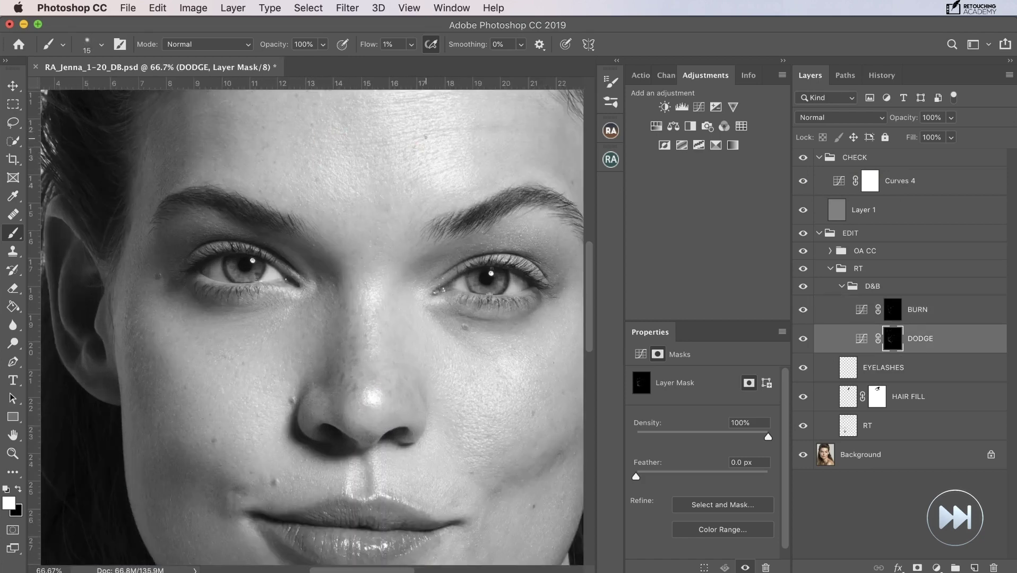
left_click_drag(471, 128, 486, 128)
left_click_drag(471, 170, 455, 170)
left_click_drag(377, 220, 391, 222)
Burn the bright skin above the lit-side eyebrow on the BURN mask with a 33 px brush
left_click(893, 313)
left_click_drag(480, 245, 414, 242)
mouse_move(494, 186)
left_mouse_down()
mouse_move(467, 174)
mouse_move(523, 197)
left_mouse_up()
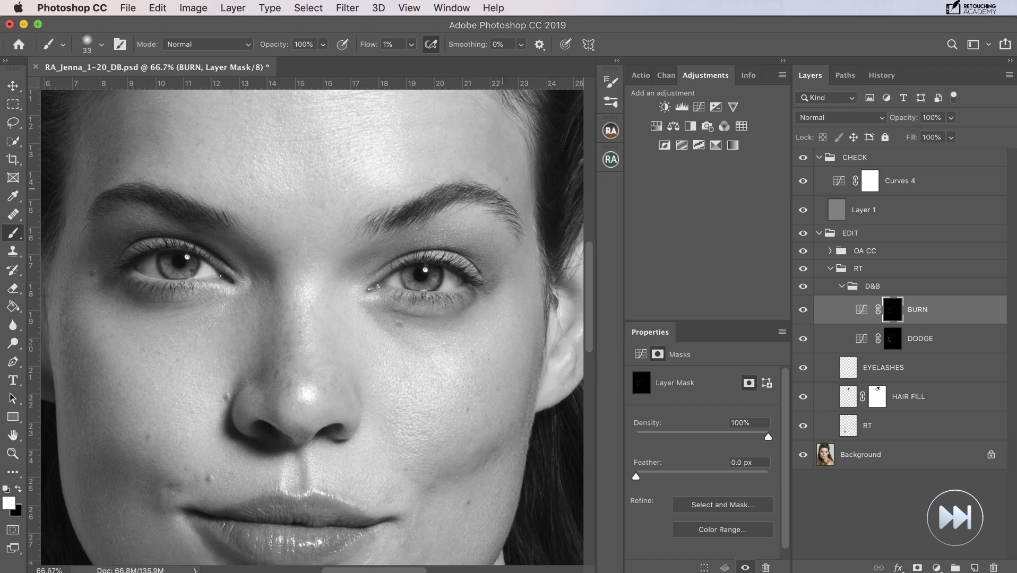
Burn the bridge of the nose on the BURN mask with a 39 px brush
left_click(907, 338)
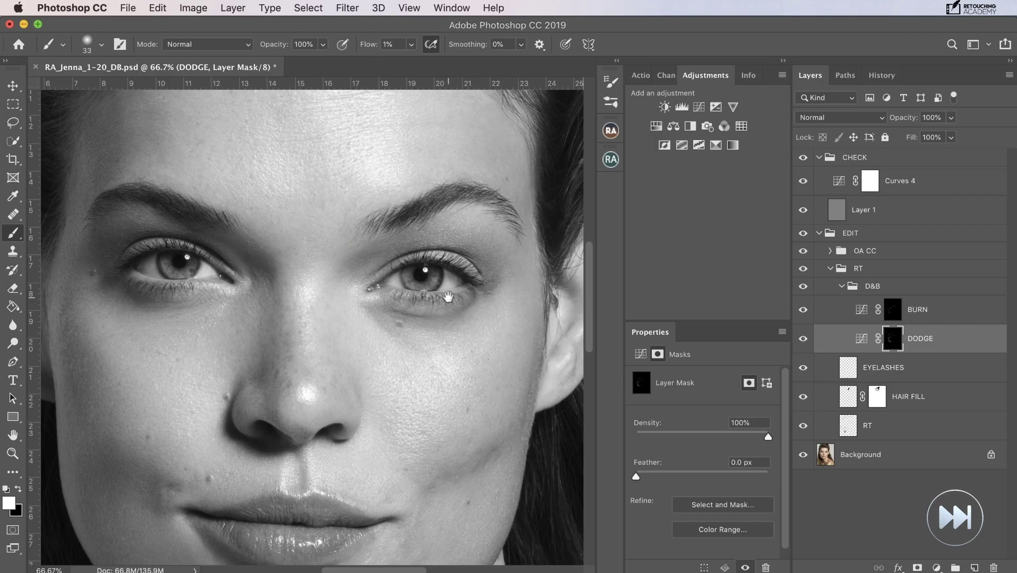
left_click_drag(448, 297, 476, 226)
left_click(887, 310)
left_click_drag(275, 261, 290, 247)
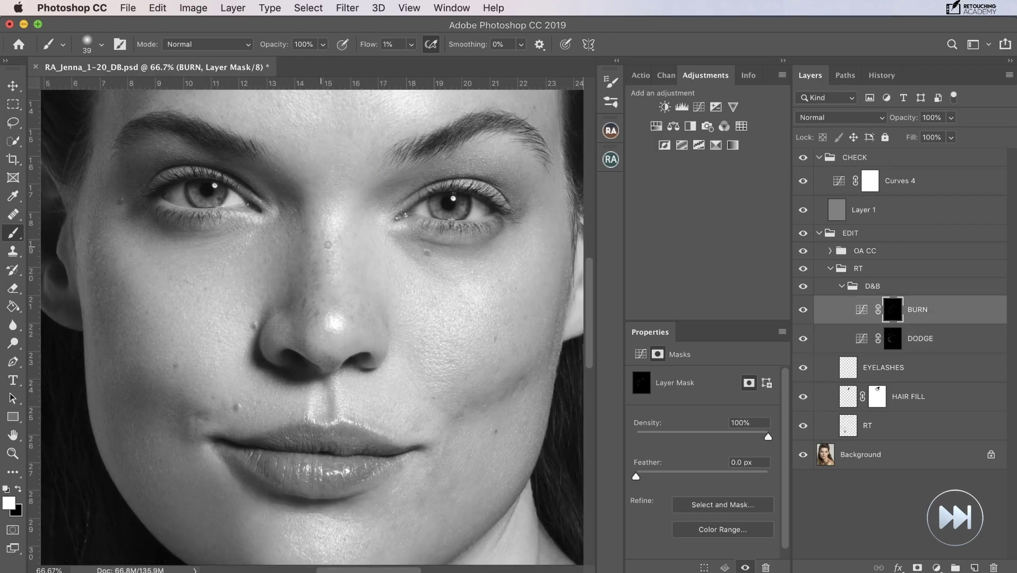
Dodge the shadowed side of the forehead on the DODGE mask with a 53 px brush
key("super+minus")
key("super+minus")
left_click(890, 332)
left_click_drag(237, 197, 242, 198)
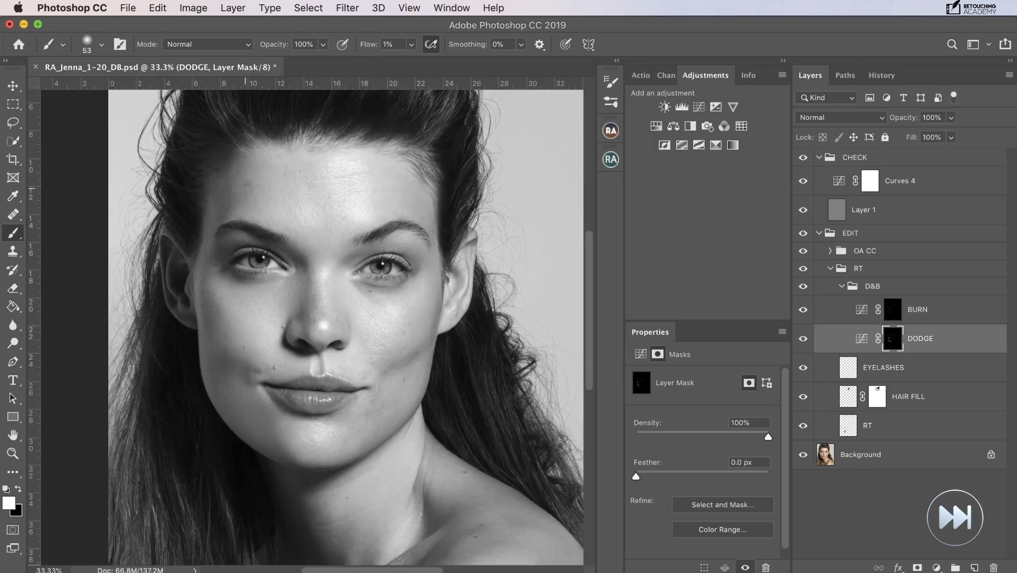
Burn the bright areas across the upper forehead on the BURN mask with a 92 px brush
left_click(886, 308)
left_click_drag(231, 144, 409, 154)
mouse_move(429, 157)
left_mouse_down()
mouse_move(418, 156)
mouse_move(429, 164)
left_mouse_up()
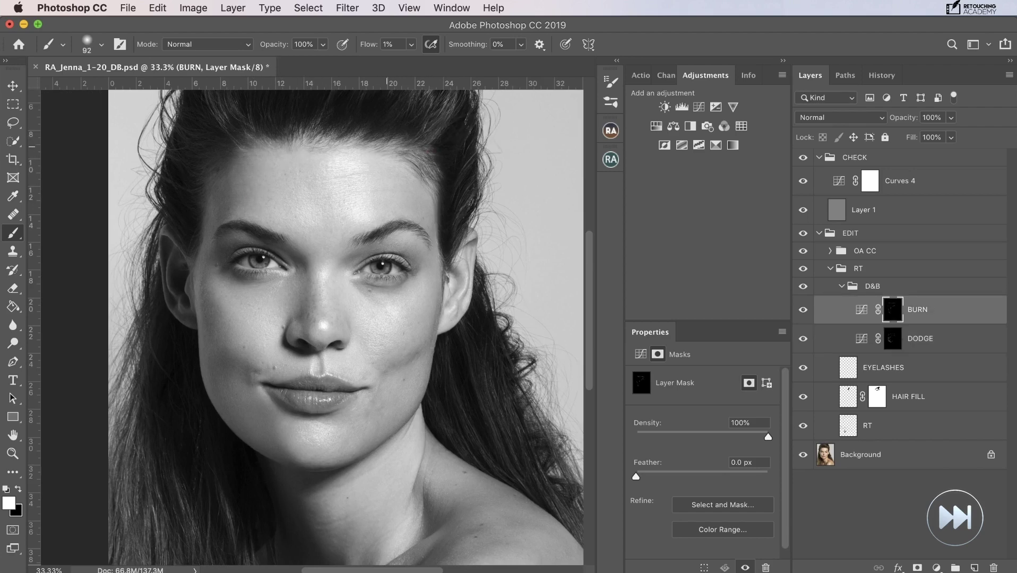
Dodge the upper forehead's lit side on the DODGE mask, and burn its bright areas on the BURN mask with a 66 px brush
left_click(888, 339)
left_click_drag(397, 155, 408, 154)
left_click(895, 309)
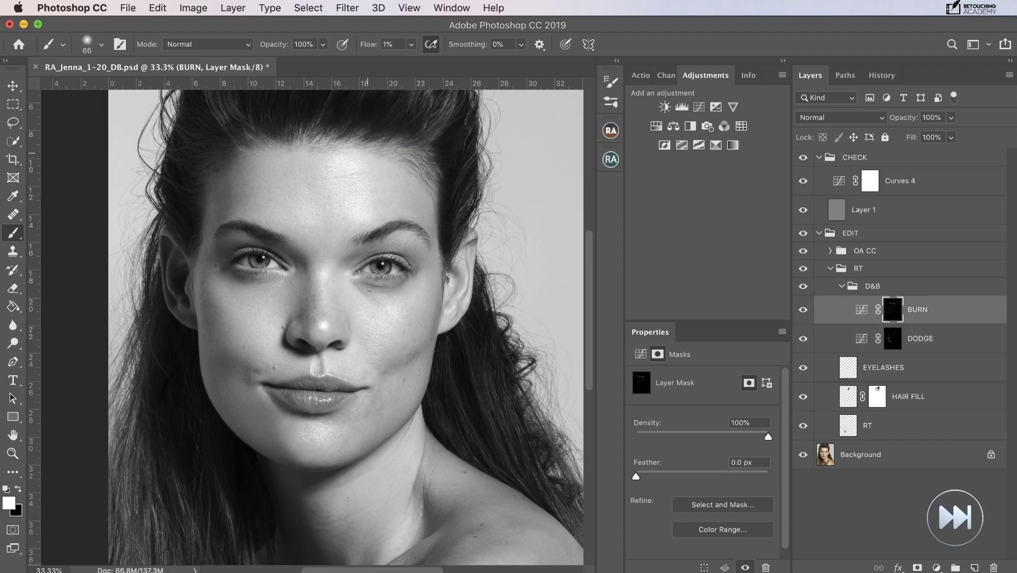
Dodge the forehead along the lit-side hairline on the DODGE mask with a 62 px brush, reducing the size to 37 px
key("alt+bracketleft")
left_click_drag(419, 170, 387, 156)
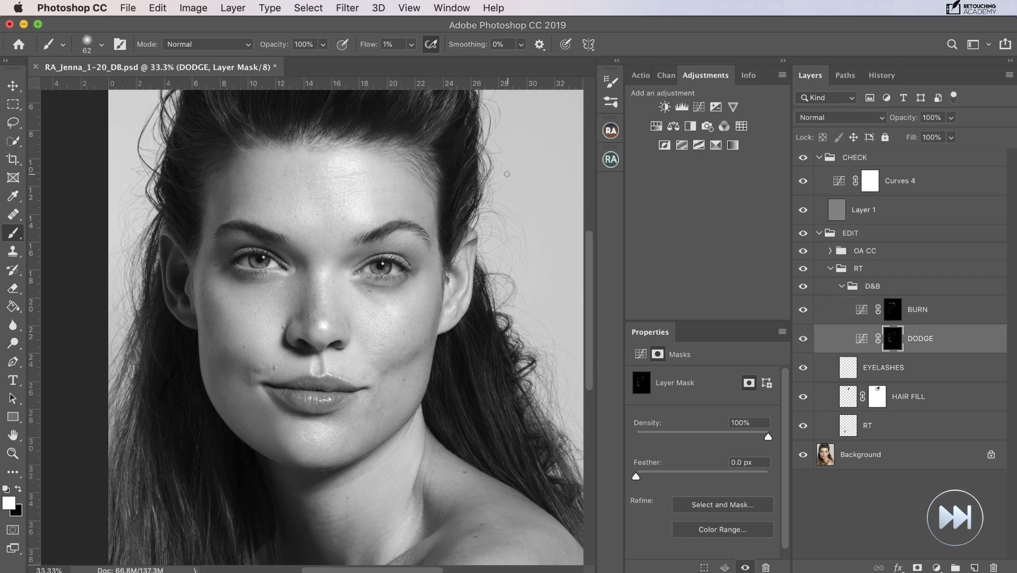
key("bracketleft")
key("bracketleft")
key("bracketleft")
key("bracketleft")
key("bracketleft")
key("bracketleft")
key("bracketleft")
key("bracketleft")
key("bracketleft")
left_click_drag(435, 167, 441, 167)
Dodge the center of the forehead and the skin between the eyebrows on the DODGE mask with a 37 px brush
key("alt+bracketright")
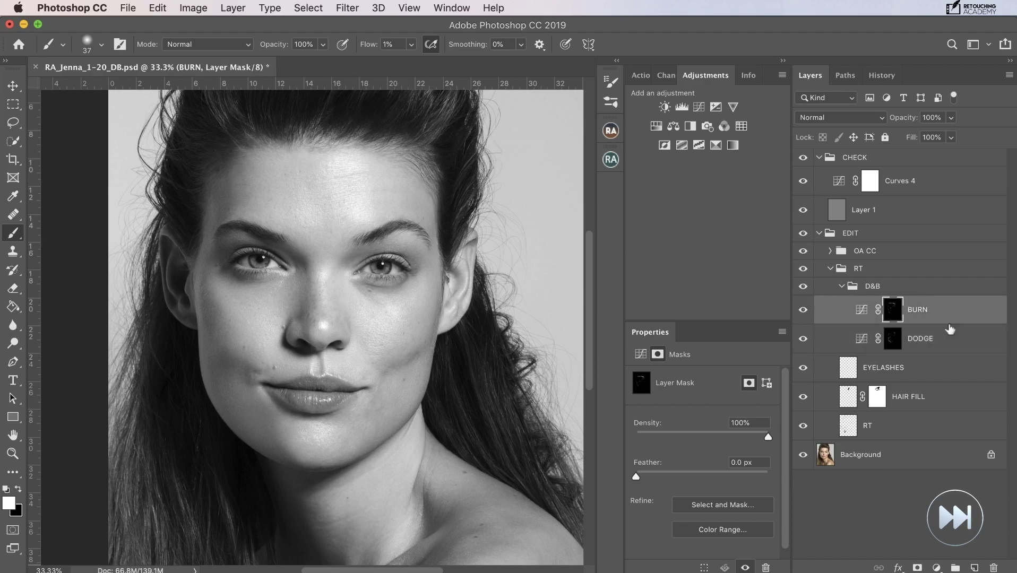
key("alt+bracketleft")
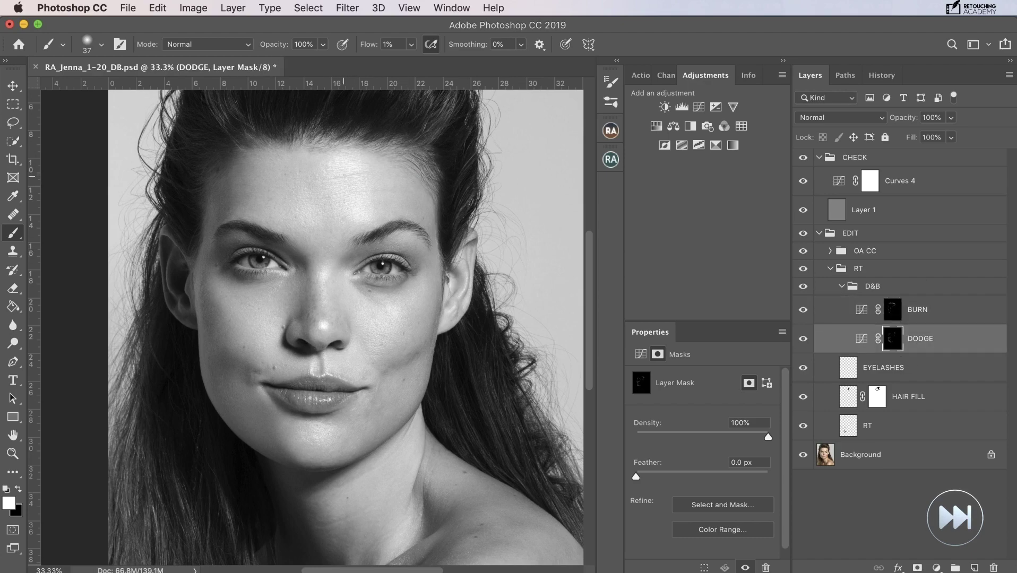
key("super+plus")
key("super+plus")
scroll(532, 372, "up", 1)
left_click_drag(371, 174, 372, 180)
mouse_move(364, 229)
left_mouse_down()
mouse_move(376, 229)
mouse_move(370, 220)
left_mouse_up()
left_click_drag(408, 218, 419, 218)
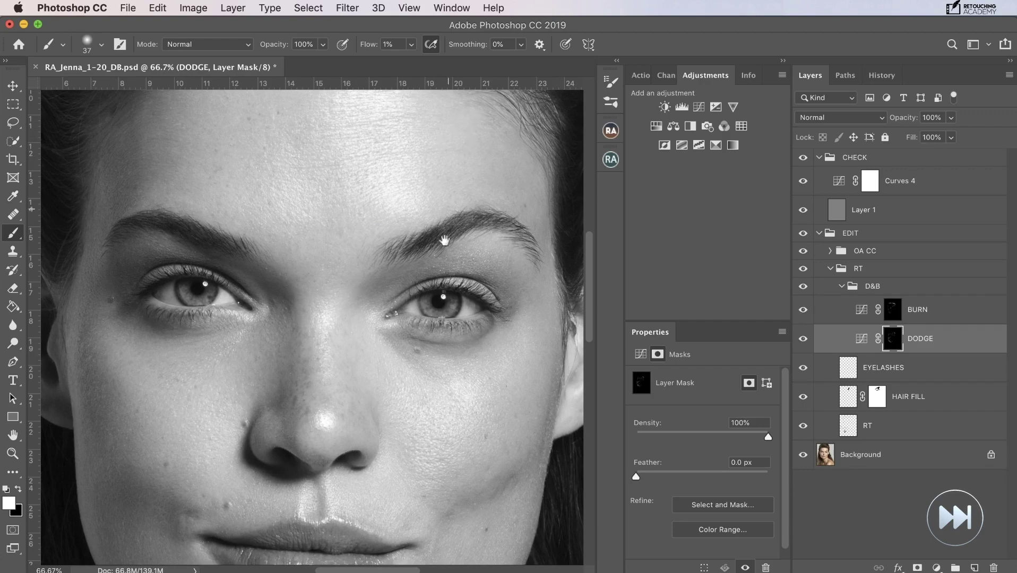
Burn the cheek below the shadowed eye on the BURN mask, undoing one action and reducing the brush size to 14 px
scroll(444, 241, "up", 3)
key("bracketleft")
key("bracketleft")
mouse_move(173, 445)
left_mouse_down()
mouse_move(212, 451)
mouse_move(205, 440)
left_mouse_up()
left_click(887, 310)
key("super+z")
key("bracketleft")
key("bracketleft")
key("bracketleft")
key("bracketleft")
key("bracketleft")
key("bracketleft")
key("bracketleft")
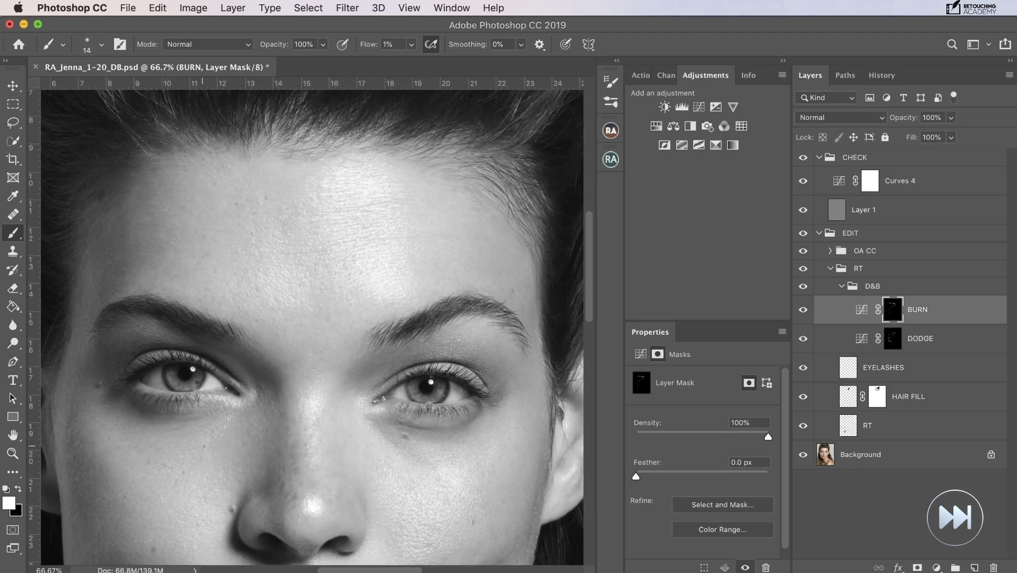
Dodge the skin below the lit-side eye on the DODGE mask with a 32 px brush
key("super+minus")
key("super+minus")
key("super+minus")
key("super+plus")
key("super+plus")
left_click(894, 341)
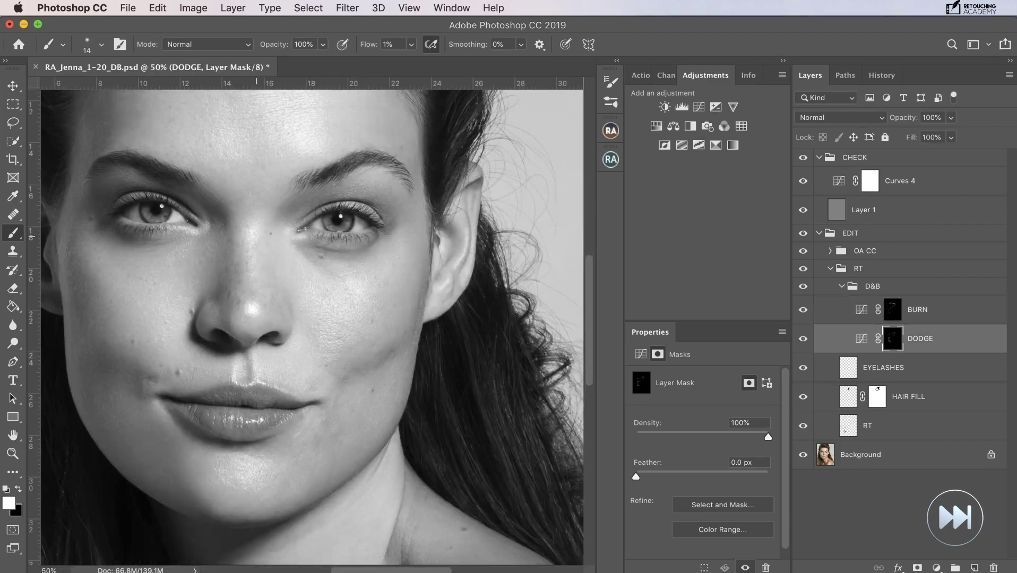
key("bracketright")
key("bracketright")
key("bracketright")
key("bracketright")
mouse_move(320, 264)
left_mouse_down()
mouse_move(336, 264)
mouse_move(327, 271)
left_mouse_up()
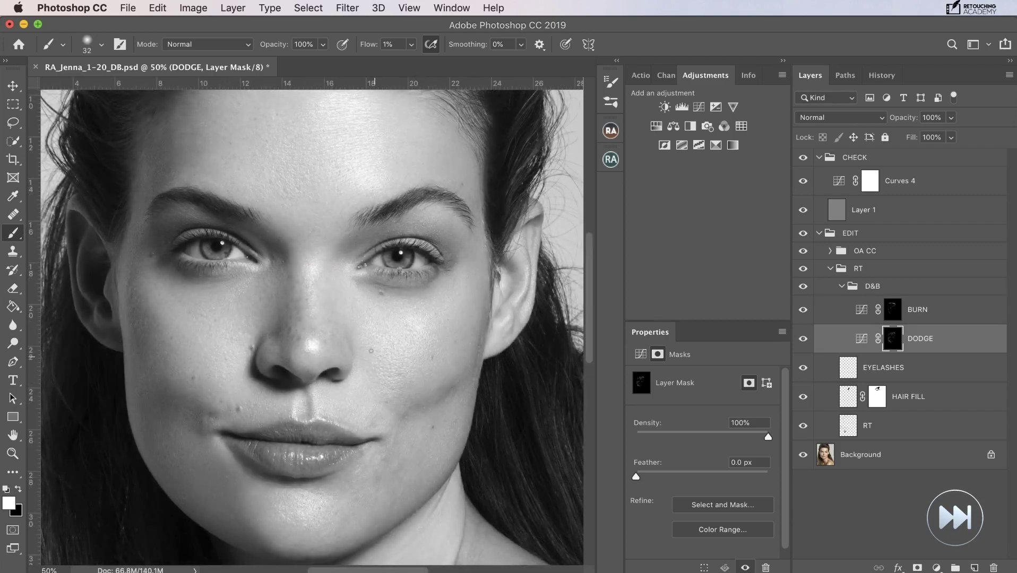
Dodge the lit-side cheek with the brush enlarged to 45 px, and check the DODGE mask on its own
key("bracketleft")
key("bracketleft")
key("bracketleft")
key("bracketleft")
key("bracketright")
key("bracketright")
key("bracketright")
key("bracketright")
key("bracketright")
key("bracketright")
left_click(896, 344, "alt")
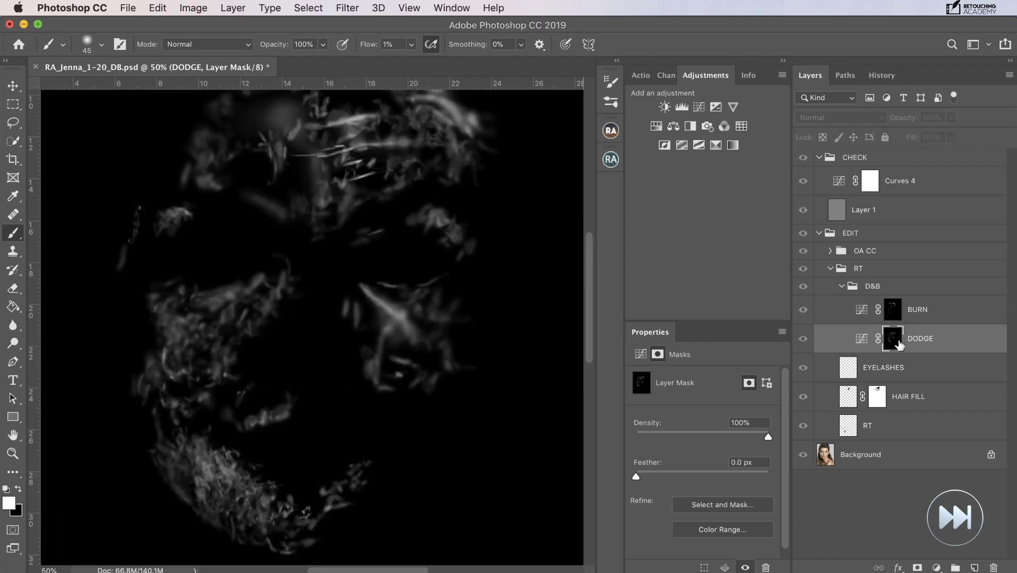
left_click(896, 343, "alt")
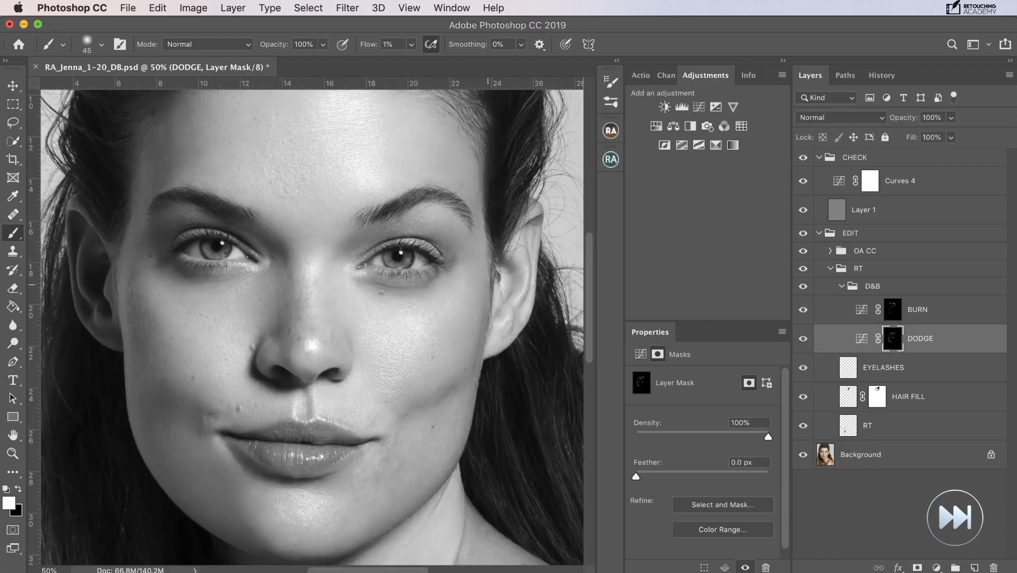
Dodge small dark patches on the lit-side cheek on the DODGE mask with a fine 10 to 12 px brush
key("bracketleft")
key("bracketleft")
key("bracketleft")
key("bracketleft")
key("bracketleft")
key("bracketright")
key("bracketright")
key("bracketright")
key("bracketright")
key("bracketright")
key("bracketleft")
key("bracketleft")
key("bracketleft")
key("bracketleft")
key("bracketleft")
key("super+plus")
key("super+plus")
left_click_drag(469, 433, 356, 377)
key("bracketleft")
key("bracketleft")
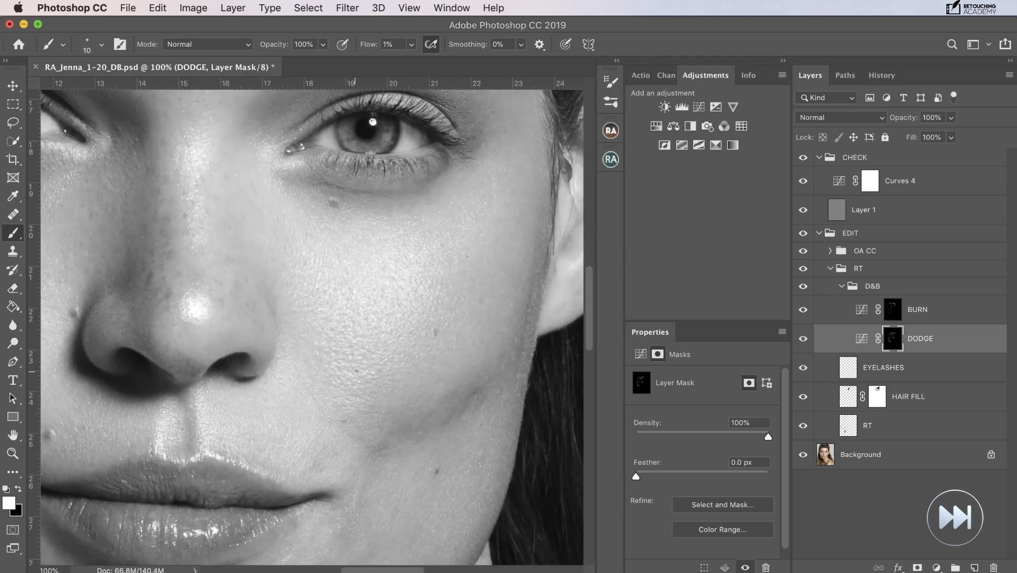
key("bracketright")
Compare the skin in color with CHECK hidden by toggling the OA CC and D&B groups, and show CHECK again
left_click(803, 157)
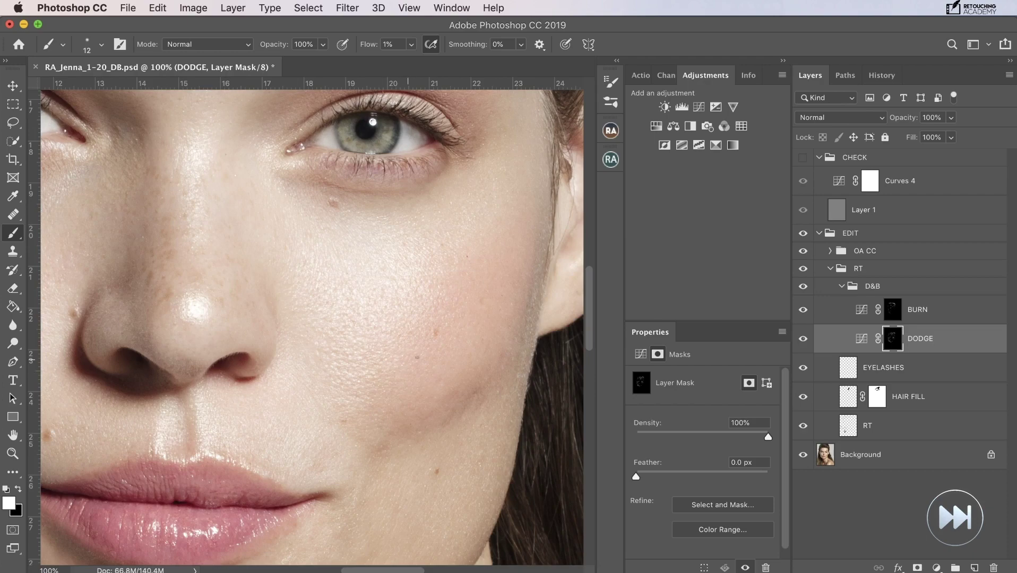
left_click(804, 252)
left_click(803, 251)
left_click(804, 286)
left_click(804, 287)
left_click(804, 286)
left_click(804, 286)
key("bracketright")
key("bracketleft")
left_click(803, 157)
Dodge around the lit-side cheek crease on the DODGE mask with a 23 px brush, increasing the size to 31 px
key("bracketleft")
key("bracketleft")
key("bracketleft")
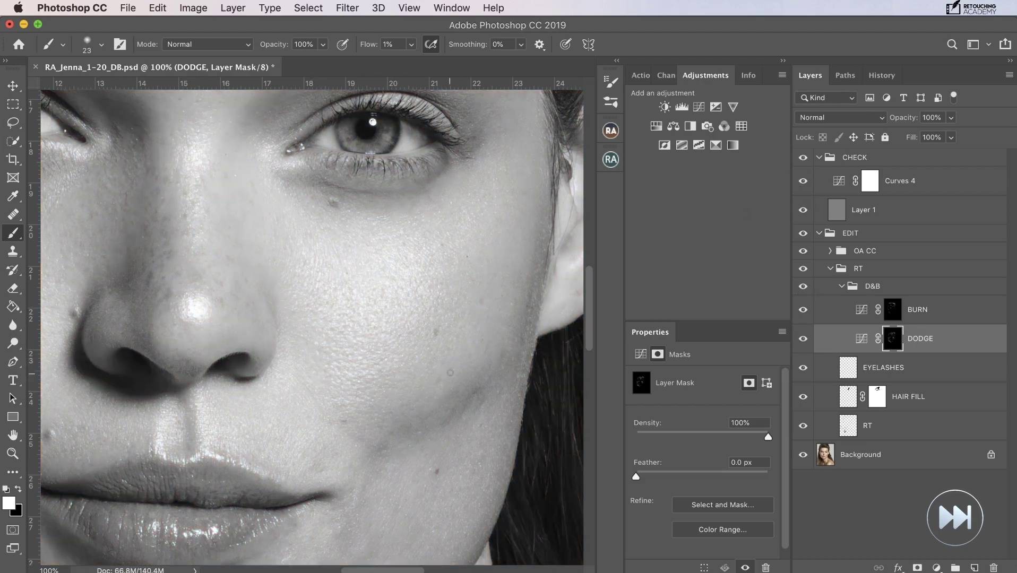
key("super+minus")
key("bracketright")
key("bracketright")
key("bracketright")
key("bracketright")
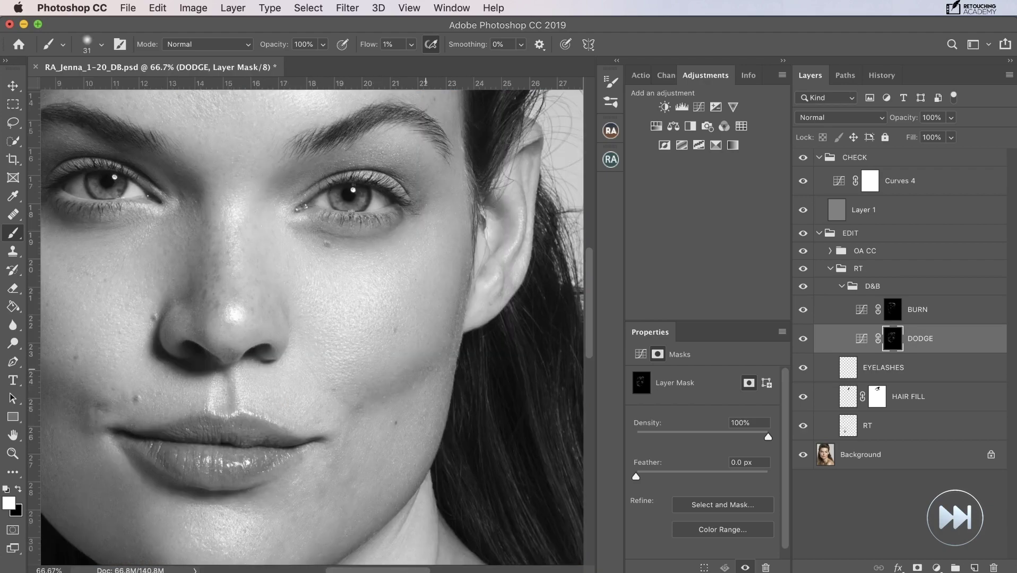
Compare the face before and after dodging and burning by toggling the D&B group's visibility
left_click(895, 310)
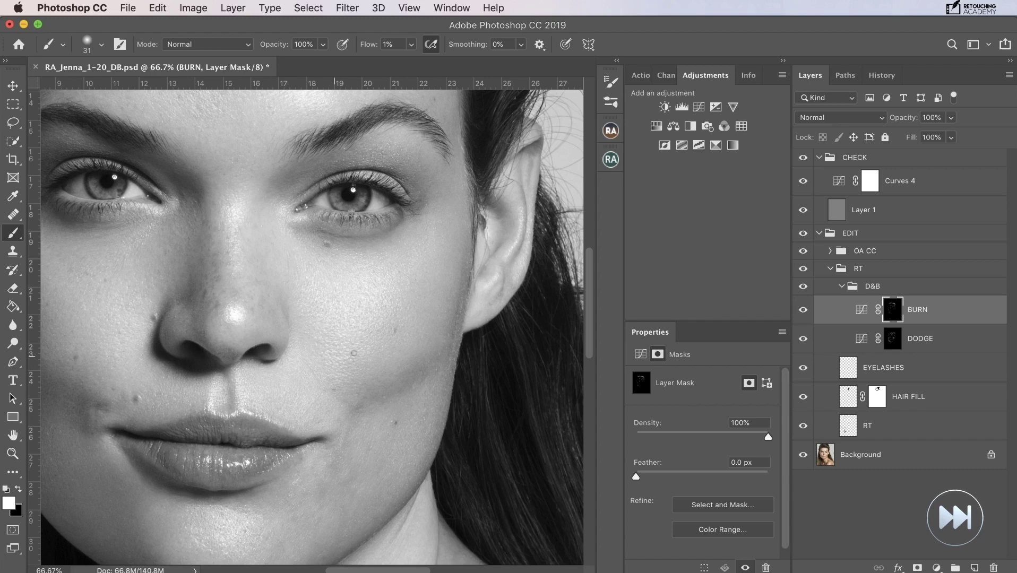
left_click(876, 285)
left_click(803, 289)
left_click(803, 288)
key("alt+bracketleft")
left_click(815, 286)
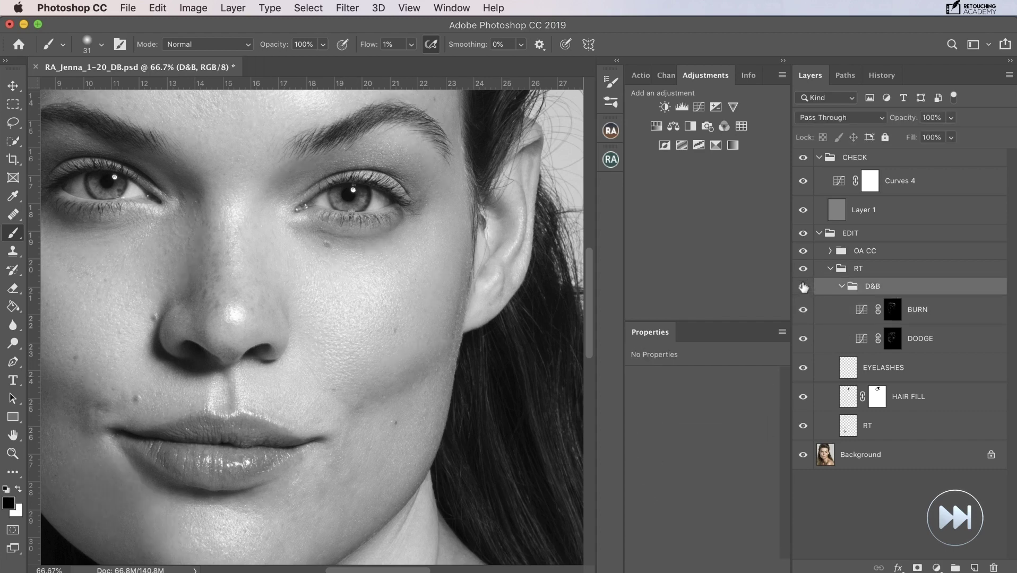
left_click(803, 290)
left_click(803, 289)
left_click(803, 287)
left_click(804, 288)
Burn the lit-side cheek on the BURN mask at 45 px, and dodge it on the DODGE mask at 22 to 35 px
key("x")
key("alt+bracketleft")
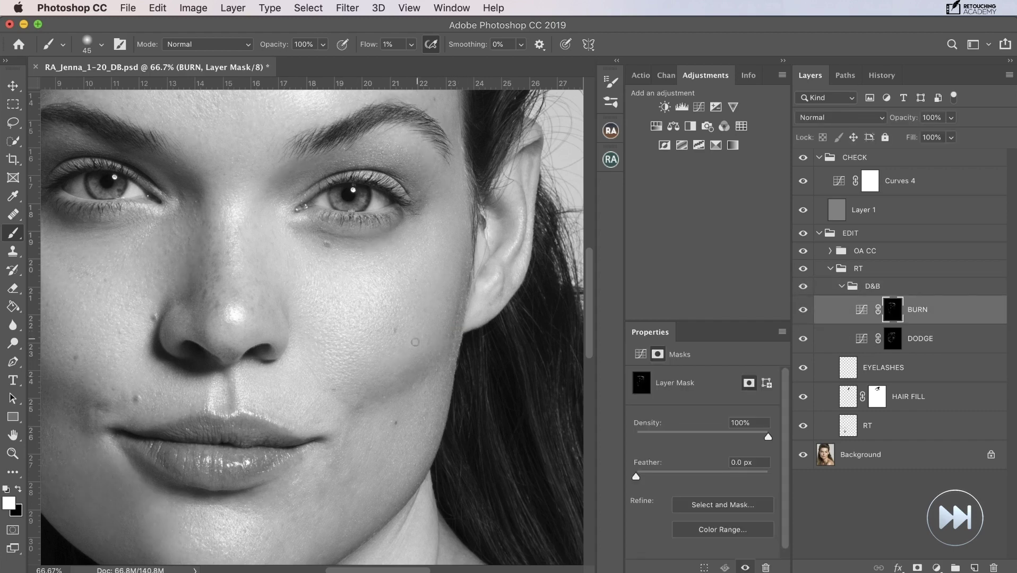
key("alt+bracketleft")
key("alt+bracketright")
left_click(893, 339)
key("bracketleft")
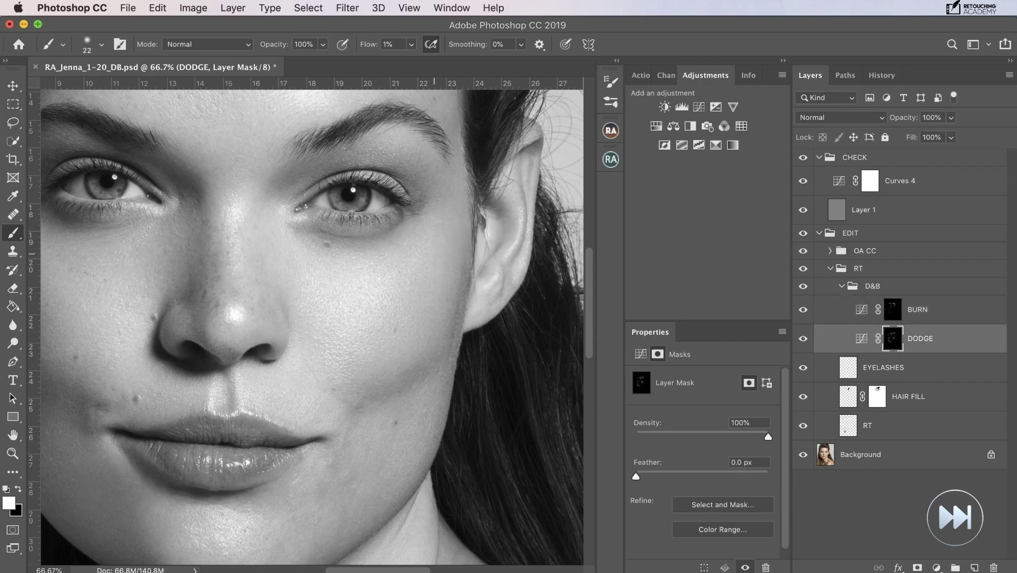
key("bracketright")
key("bracketright")
key("bracketright")
Set the blend mode of the CHECK group's Curves 4 layer to Multiply to darken the visual aid
left_click(900, 181)
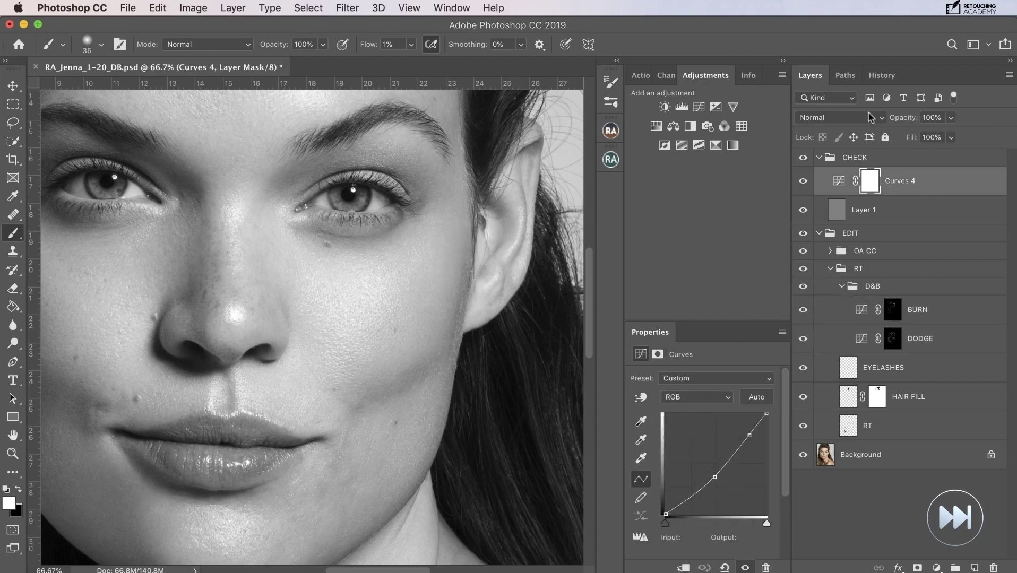
left_click(841, 118)
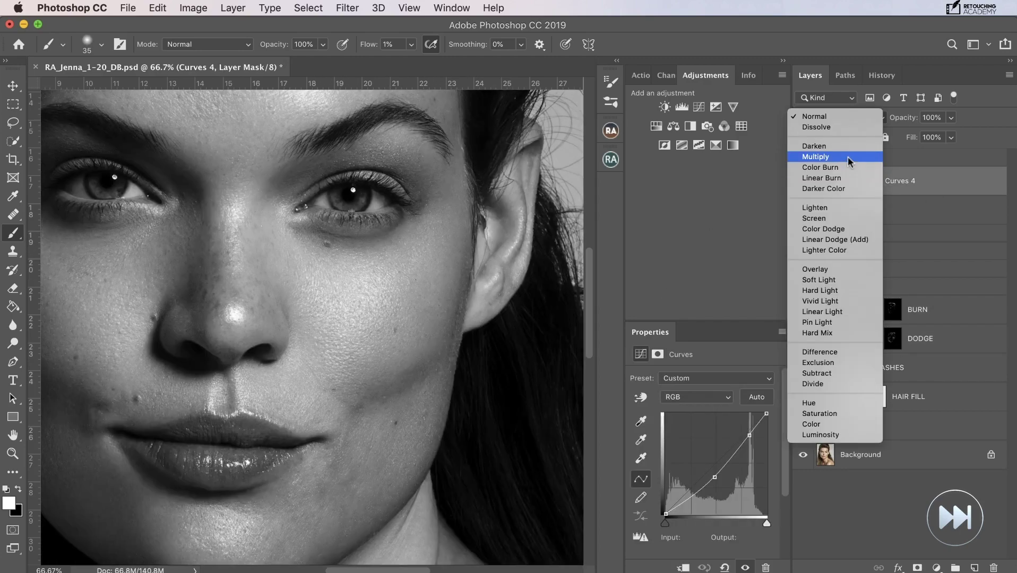
key("Escape")
Compare the face with and without retouching by toggling the RT group's visibility
left_click(911, 338)
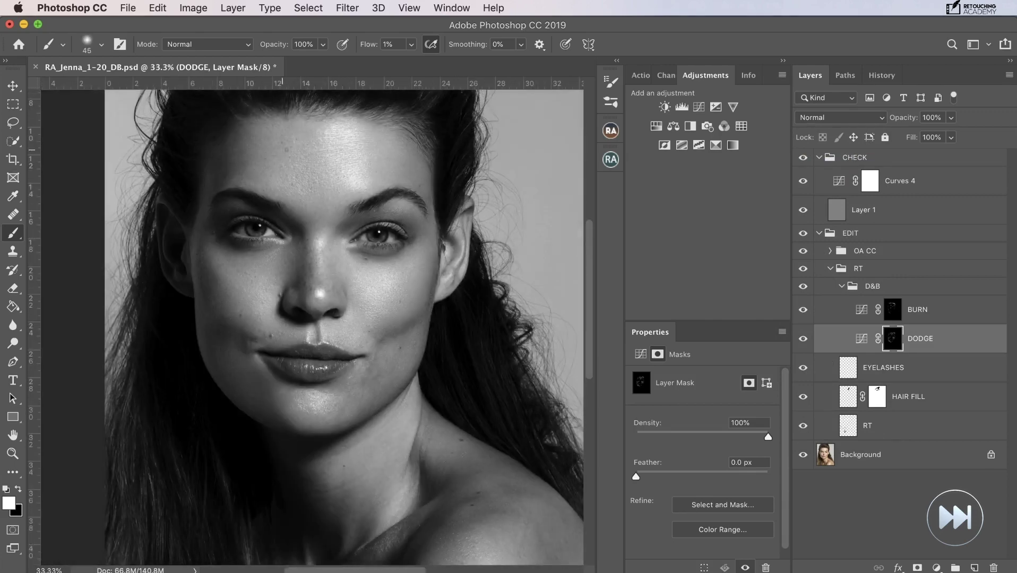
key("bracketright")
key("super+equal")
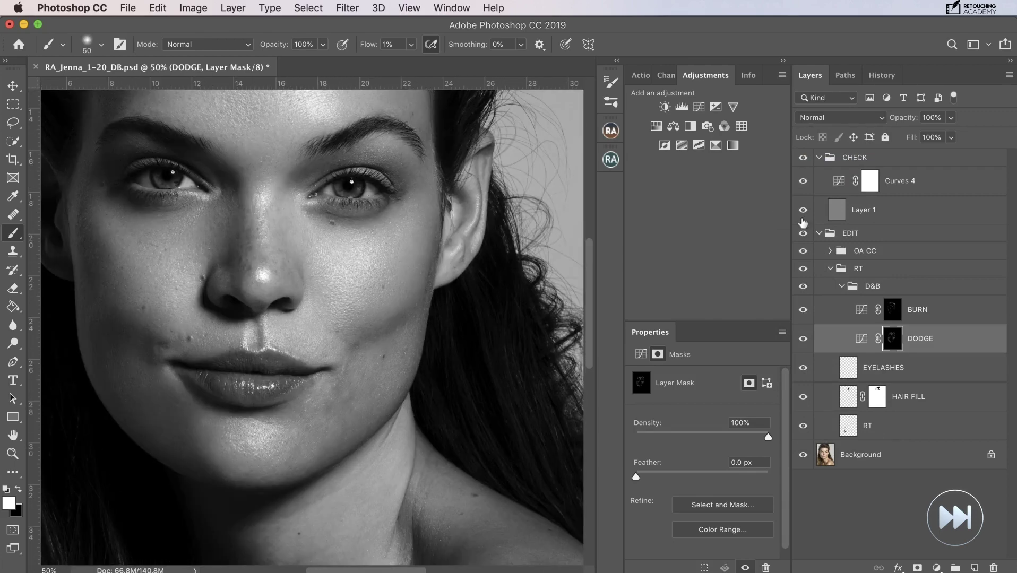
left_click(803, 268)
left_click(803, 269)
left_click(802, 270)
left_click(803, 269)
Burn the shadow-side cheek on the BURN mask with an 88 px brush
left_click(890, 310)
key("bracketright")
key("bracketright")
key("bracketright")
key("bracketright")
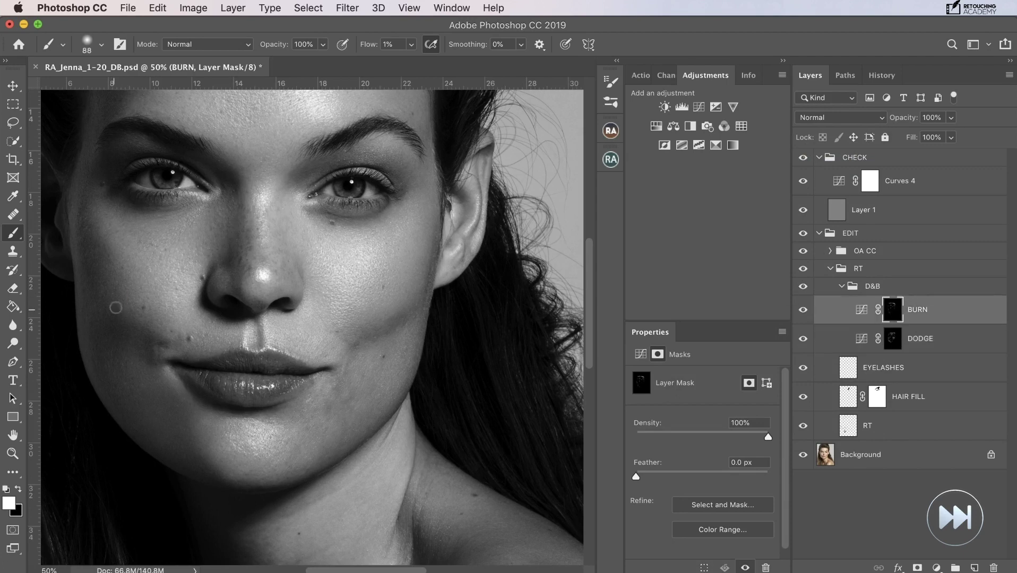
Dodge the lit-side jaw beside the chin on the DODGE mask with a 38 px brush
left_click(892, 339)
key("bracketleft")
key("bracketleft")
key("bracketleft")
key("bracketleft")
key("bracketleft")
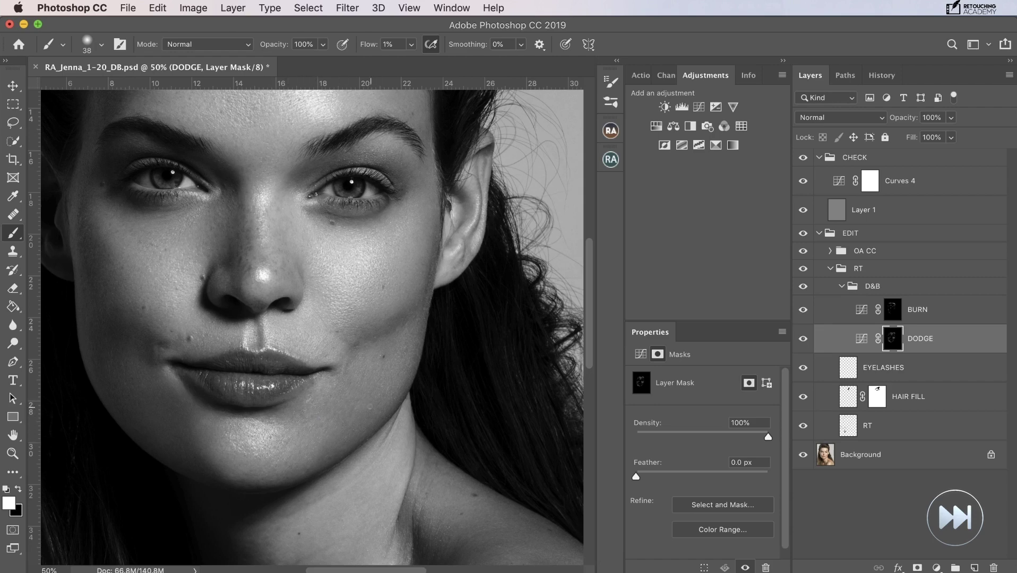
Burn the bright areas of the lower face on the BURN mask with a 51 px brush
left_click(893, 310)
left_click_drag(315, 402, 306, 402)
left_click_drag(381, 415, 409, 416)
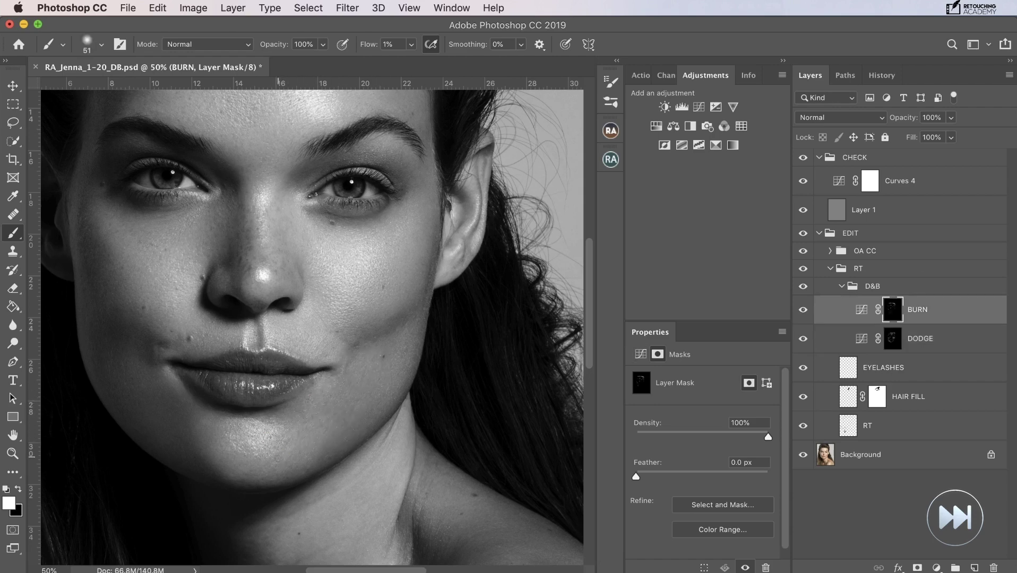
Dodge the lit-side cheek and jaw on the DODGE mask with a 62 px brush, reducing the size to 21 px
key("alt+bracketleft")
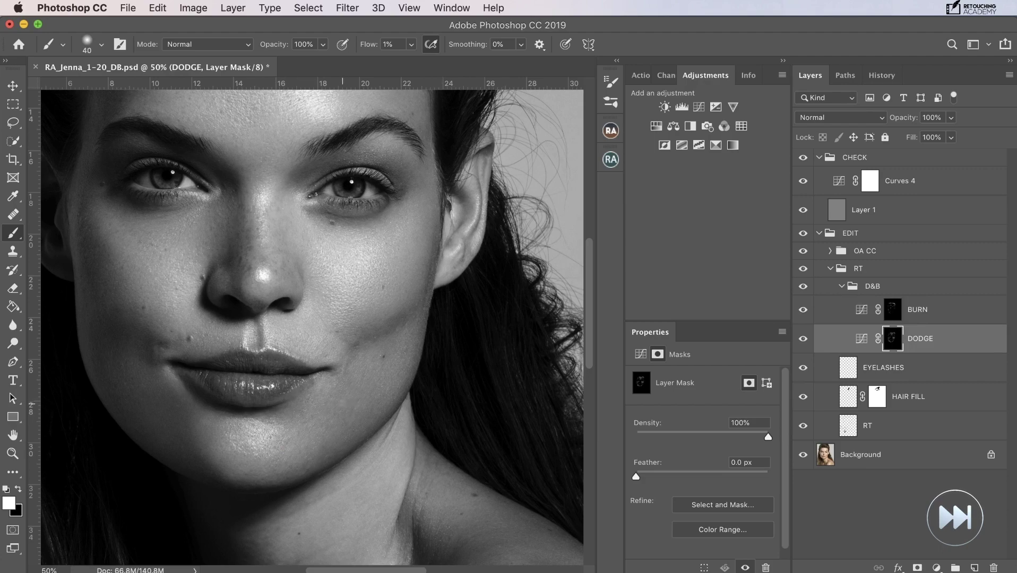
key("super+plus")
mouse_move(313, 342)
left_mouse_down()
mouse_move(354, 274)
mouse_move(336, 246)
left_mouse_up()
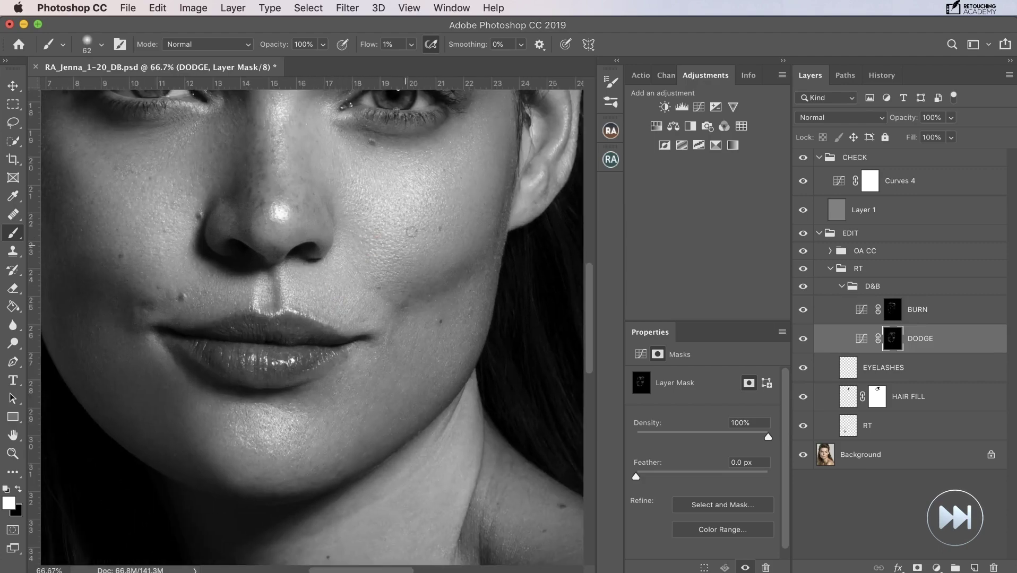
key("super+plus")
left_click_drag(424, 419, 397, 318)
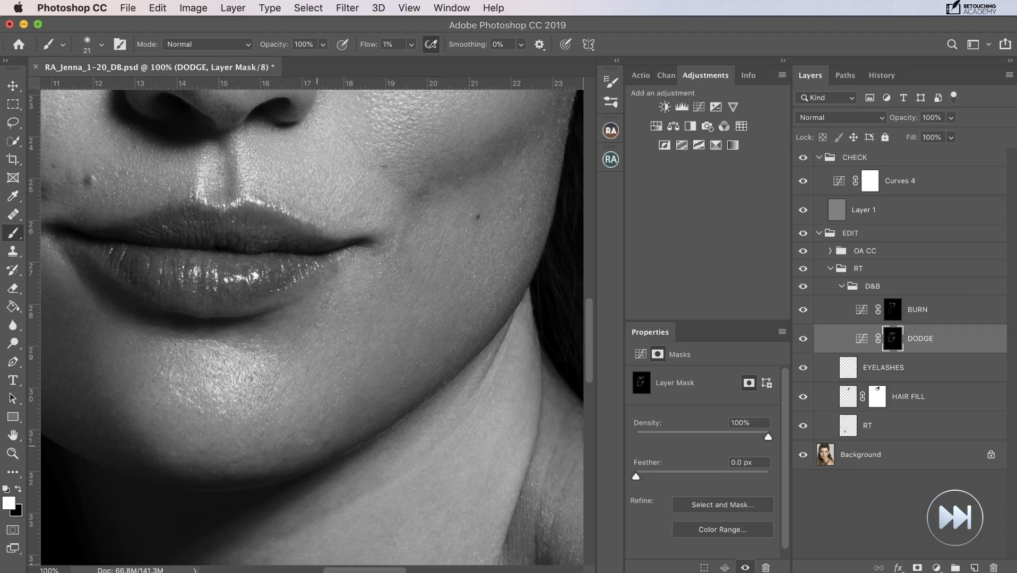
key("super+minus")
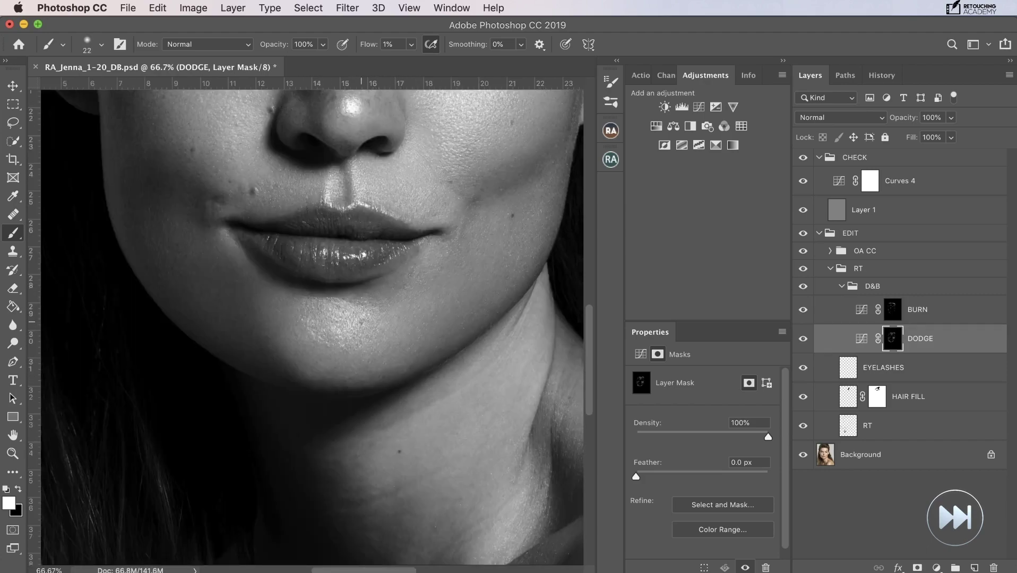
Dodge the neck below the jawline on the DODGE mask with a 34 px brush
key("bracketleft")
left_click_drag(371, 323, 387, 409)
key("super+minus")
left_click_drag(428, 445, 434, 227)
key("super+plus")
key("super+plus")
left_click_drag(456, 165, 462, 165)
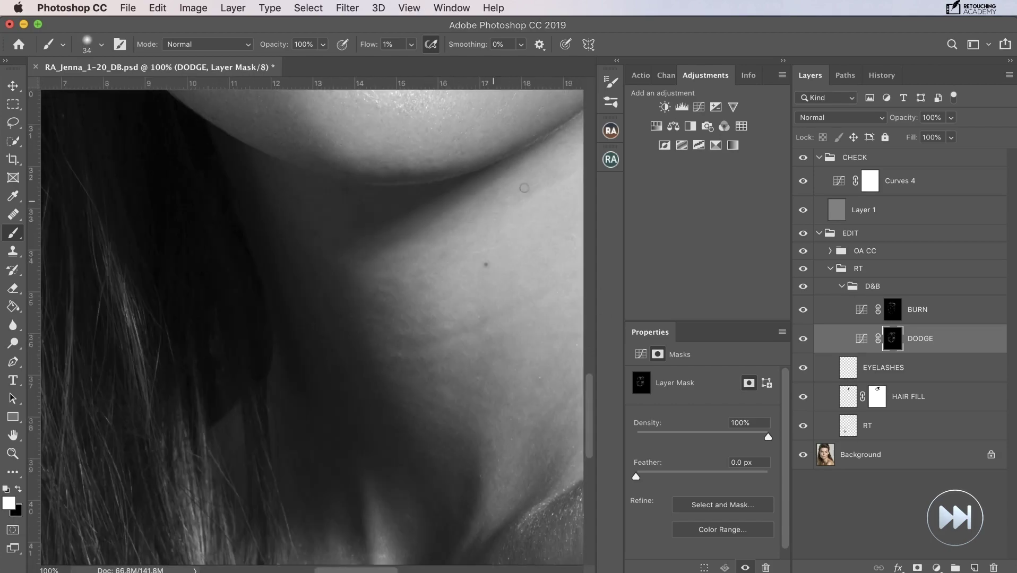
left_click_drag(514, 218, 258, 253)
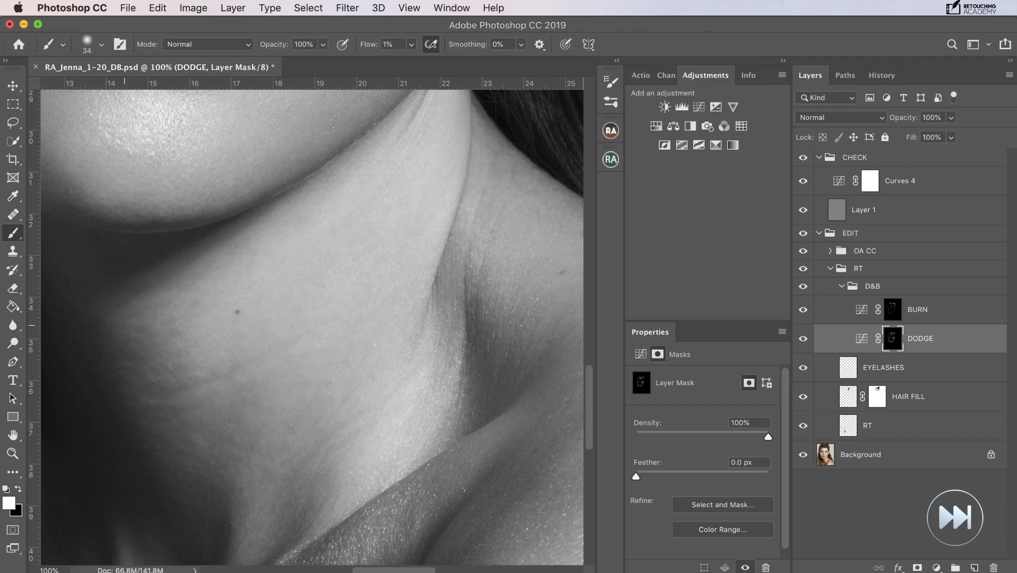
Change the Curves 4 layer's blend mode from Normal to Multiply while working on the neck
left_click(896, 189)
left_click(841, 117)
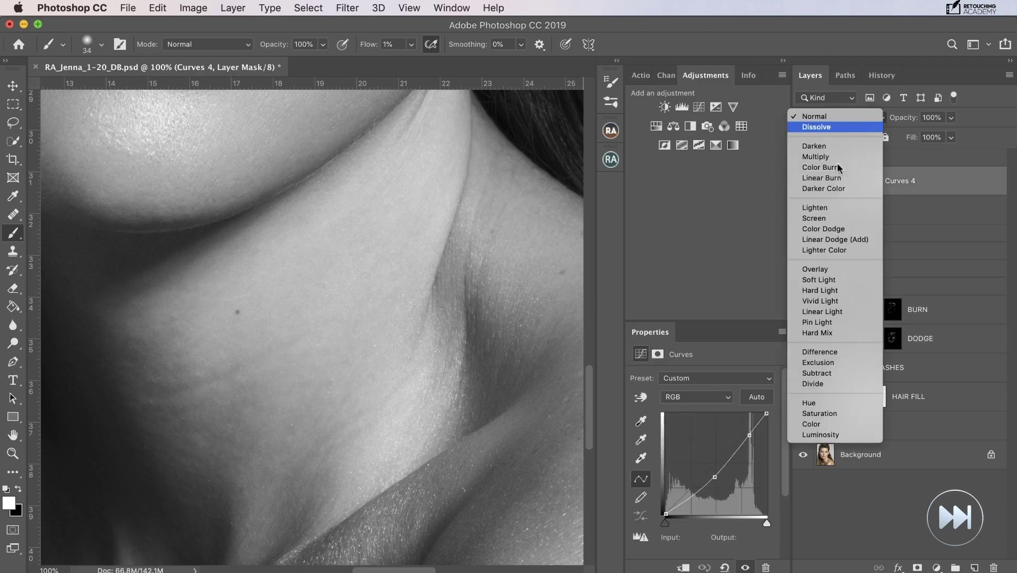
left_click(828, 157)
Dodge the lit side of the neck on the DODGE mask with a 34 px brush, reducing the size to 30 px
left_click(890, 313)
left_click(893, 340)
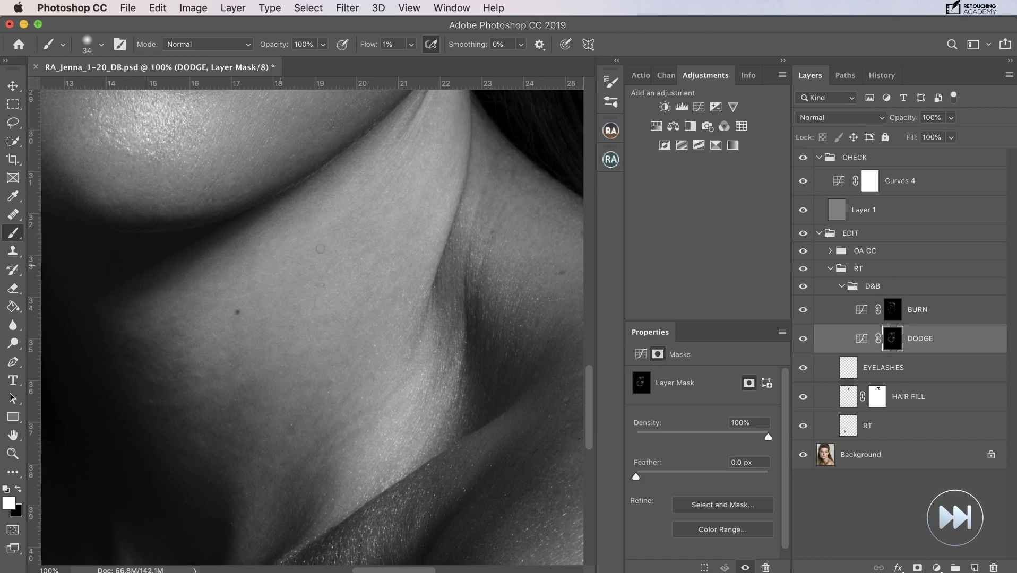
scroll(391, 234, "up", 4)
scroll(391, 234, "right", 2)
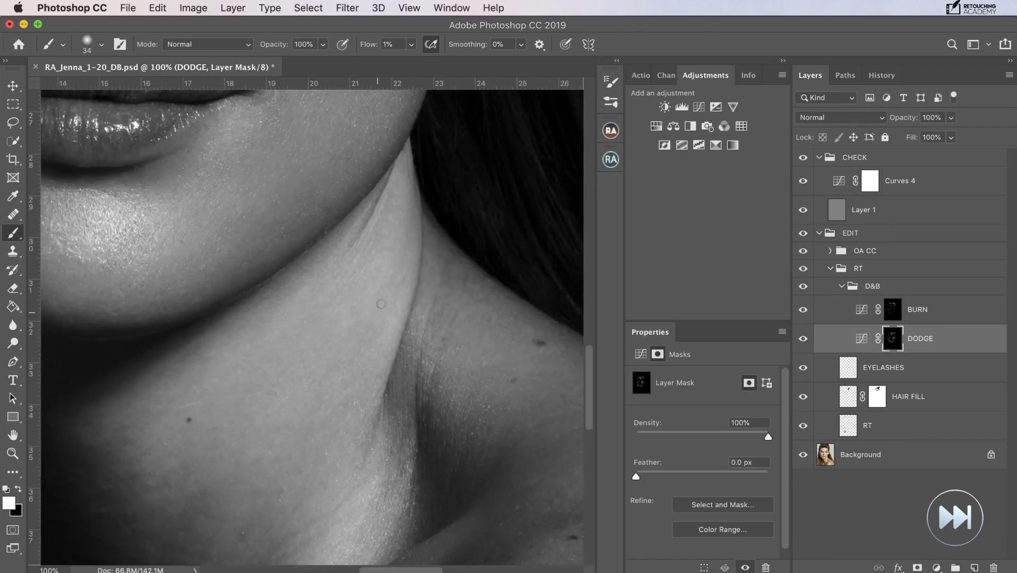
left_click_drag(440, 315, 382, 258, "ctrl+alt")
left_click(445, 300, "super")
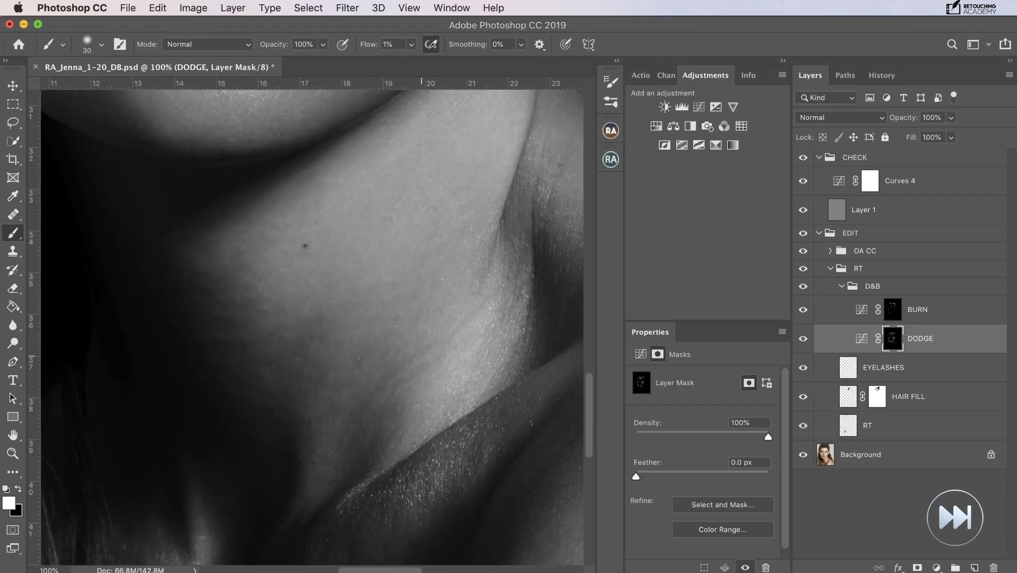
Dodge the lower neck and shoulder area on the DODGE mask with a 26 px brush, increasing the size to 35 px
left_click_drag(425, 349, 432, 349, "ctrl+alt")
key("super+minus")
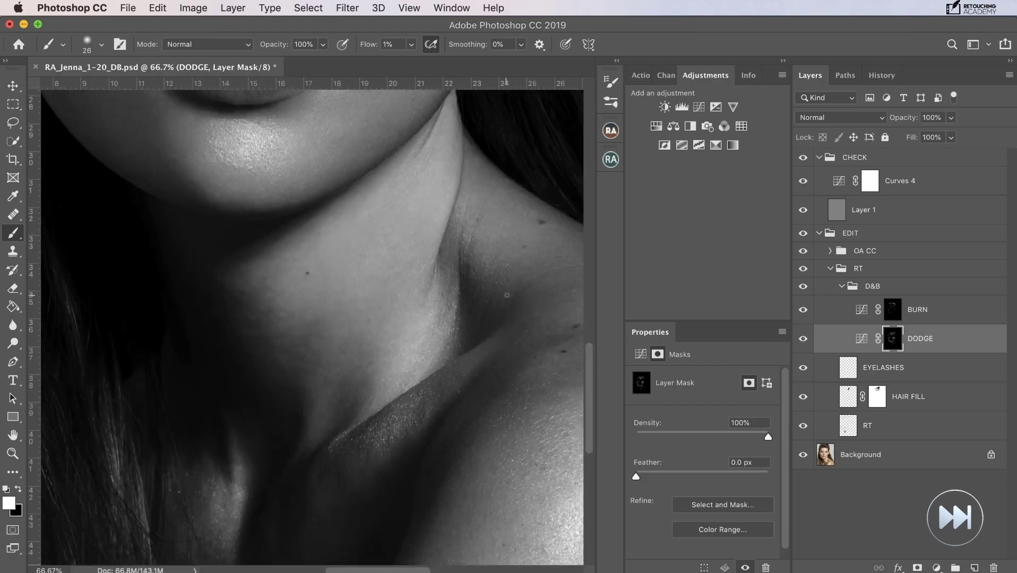
key("bracketright")
key("alt+bracketright")
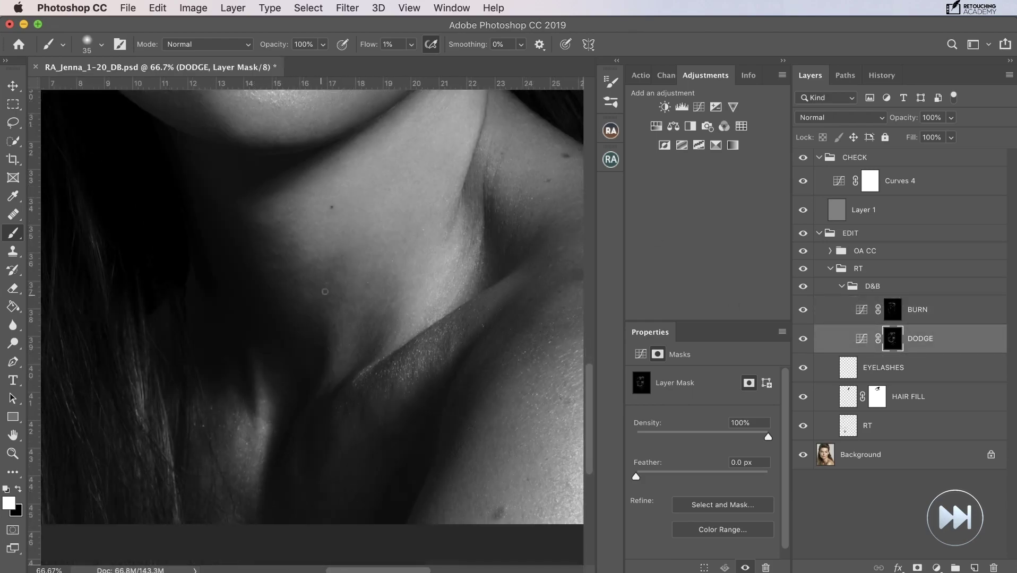
Hide the CHECK group and burn the shadow side of the neck on the BURN mask with a 35 px brush
left_click(803, 157)
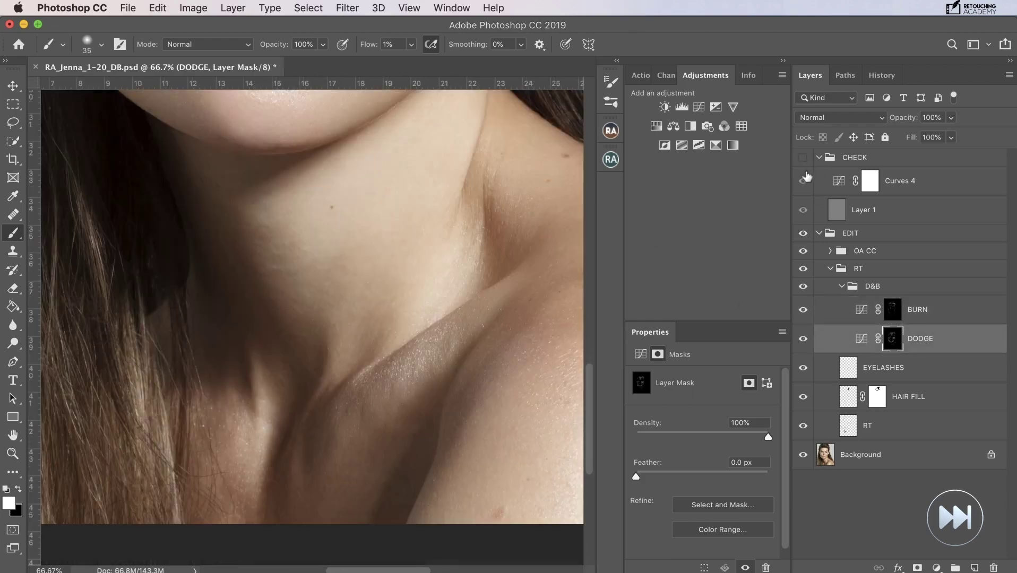
left_click(302, 275, "ctrl+alt")
key("alt+bracketright")
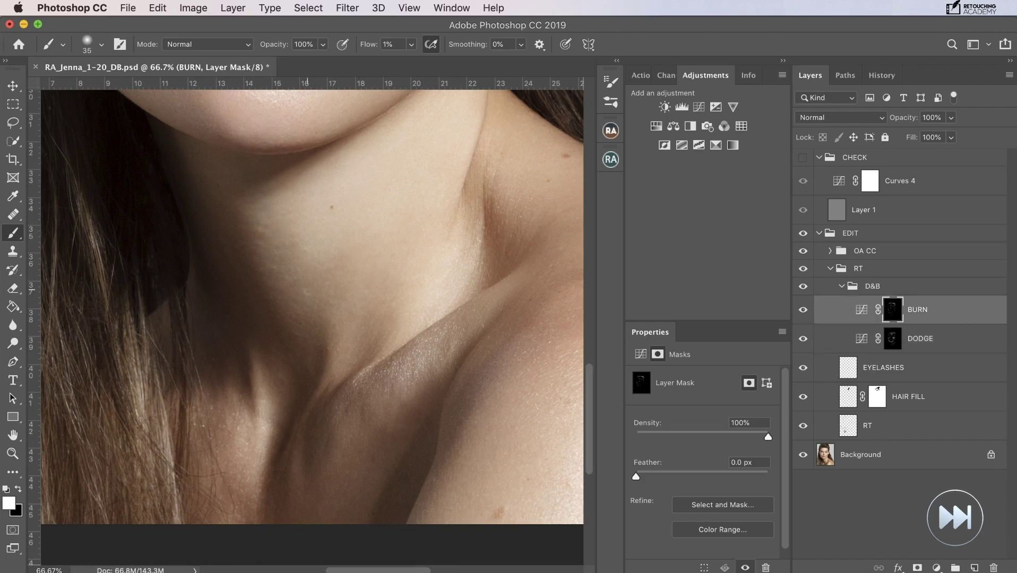
mouse_move(293, 232)
left_mouse_down("ctrl+alt")
mouse_move(273, 217)
mouse_move(277, 225)
left_mouse_up("ctrl+alt")
Dodge the base of the neck on the DODGE mask with a 37 px brush, and show the CHECK group again
key("alt+bracketleft")
left_click(354, 402, "ctrl+alt")
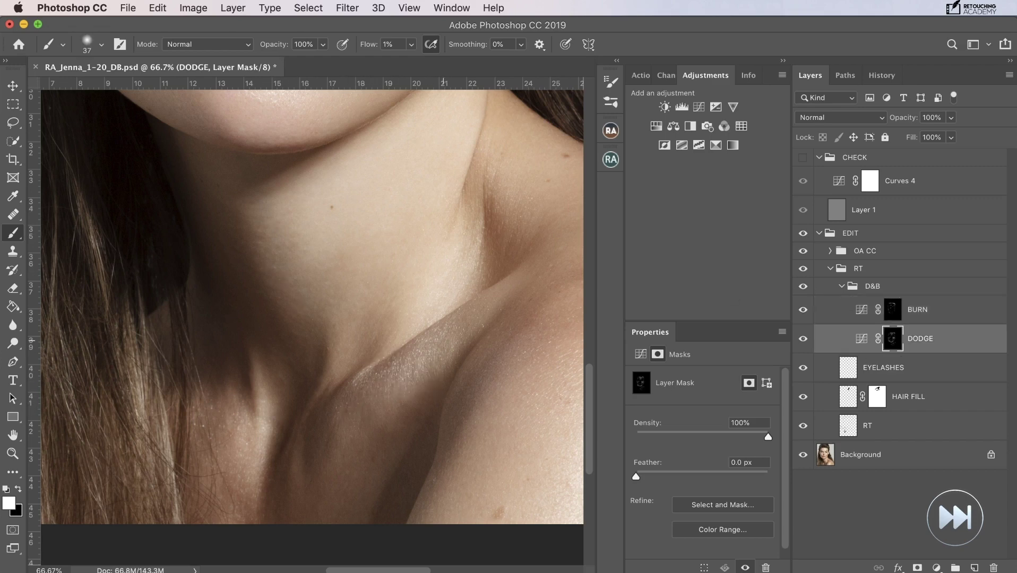
left_click(881, 186)
left_click(803, 157)
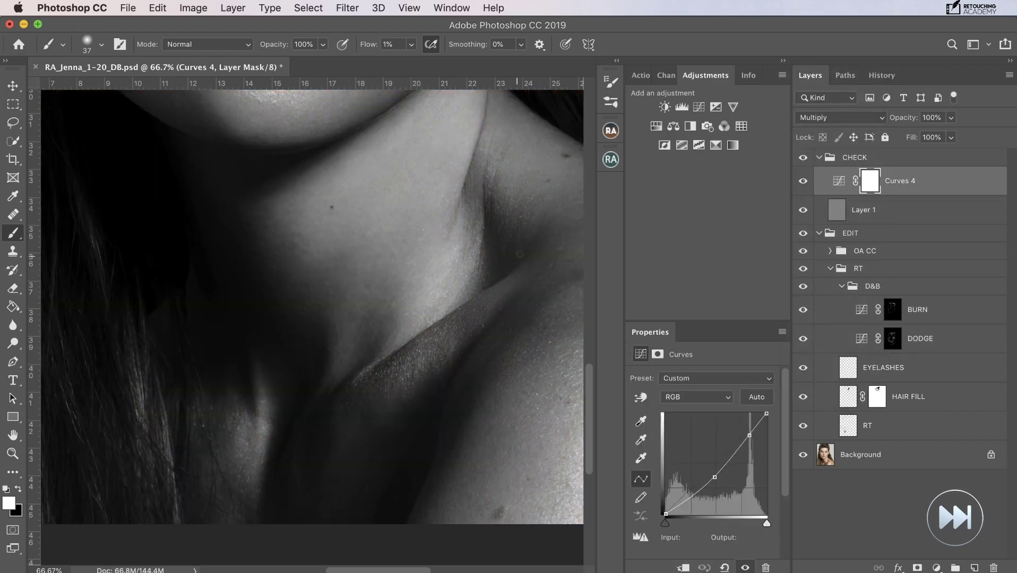
Dodge the shoulder on the DODGE mask with a 48 px brush, and burn it on the BURN mask with a 33 px brush
left_click_drag(441, 288, 420, 377)
left_click(893, 338)
key("super+minus")
left_click_drag(492, 312, 384, 302)
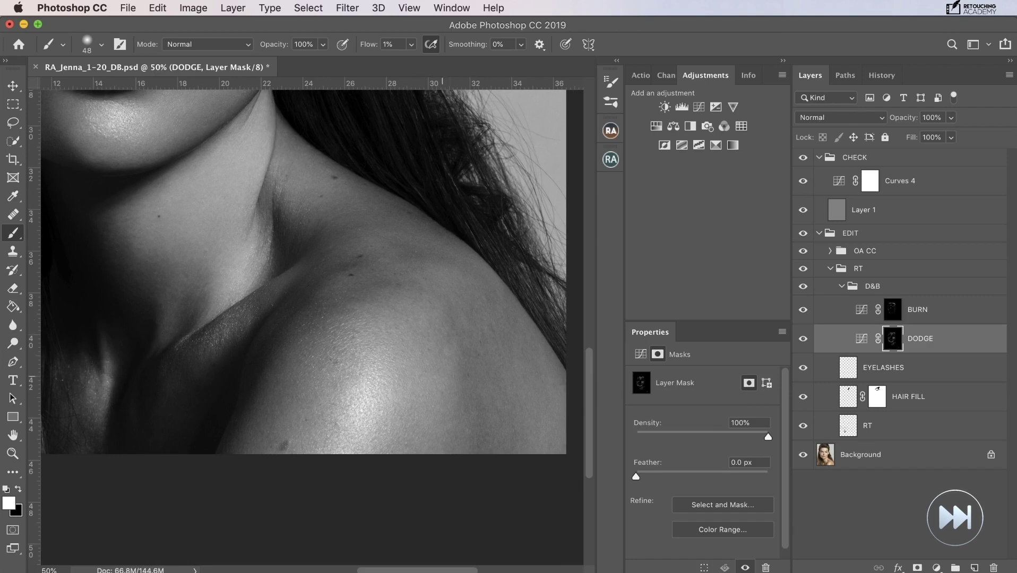
key("super+plus")
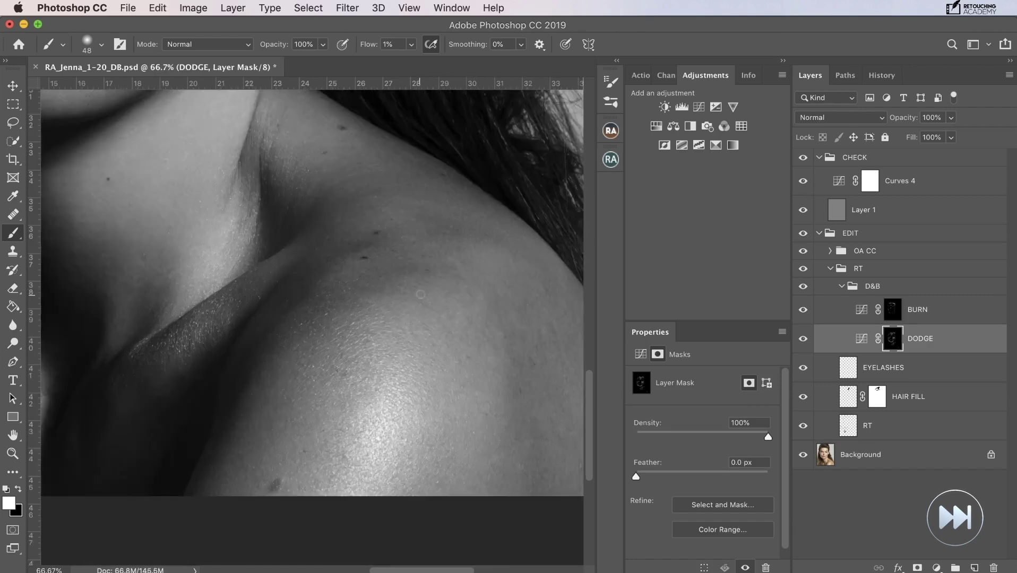
key("alt+bracketright")
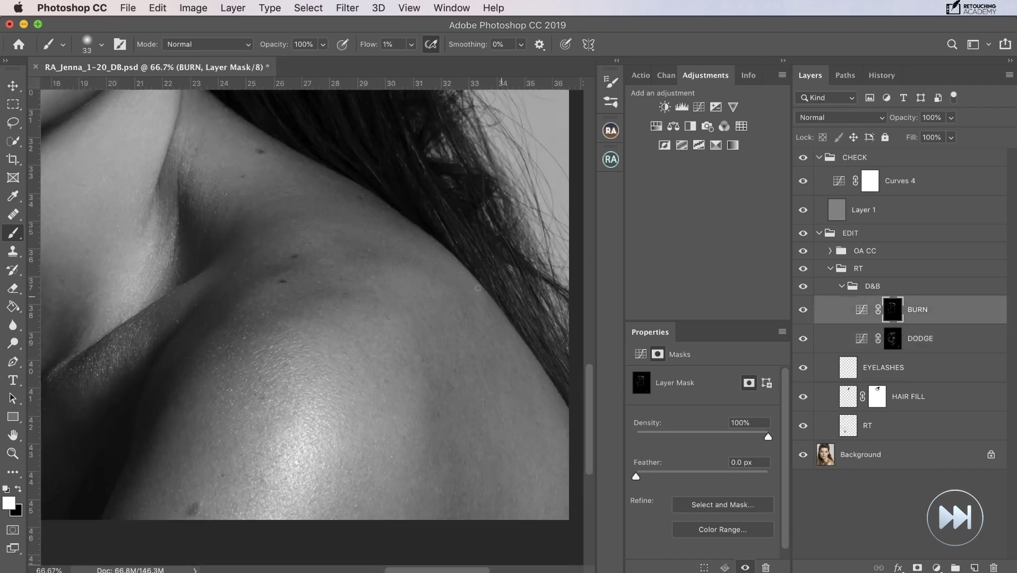
Dodge the shoulder further on the DODGE mask, starting with a 47 px brush, and hide the CHECK group to refine it in color with larger sizes
key("alt+bracketleft")
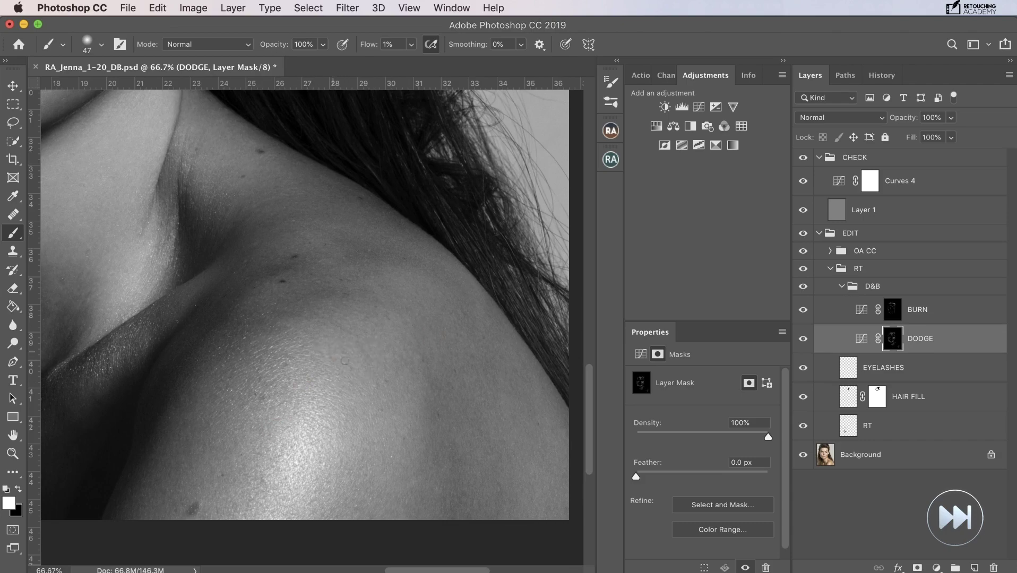
key("super+minus")
key("super+minus")
key("super+minus")
left_click(802, 158)
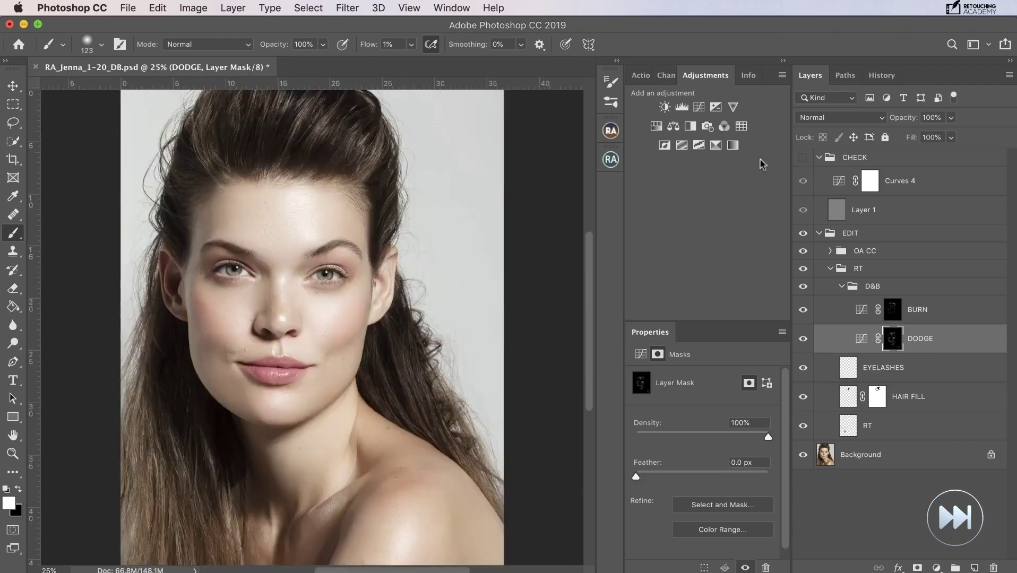
key("super+plus")
left_click_drag(395, 334, 454, 238)
left_click_drag(459, 511, 457, 511)
key("bracketleft")
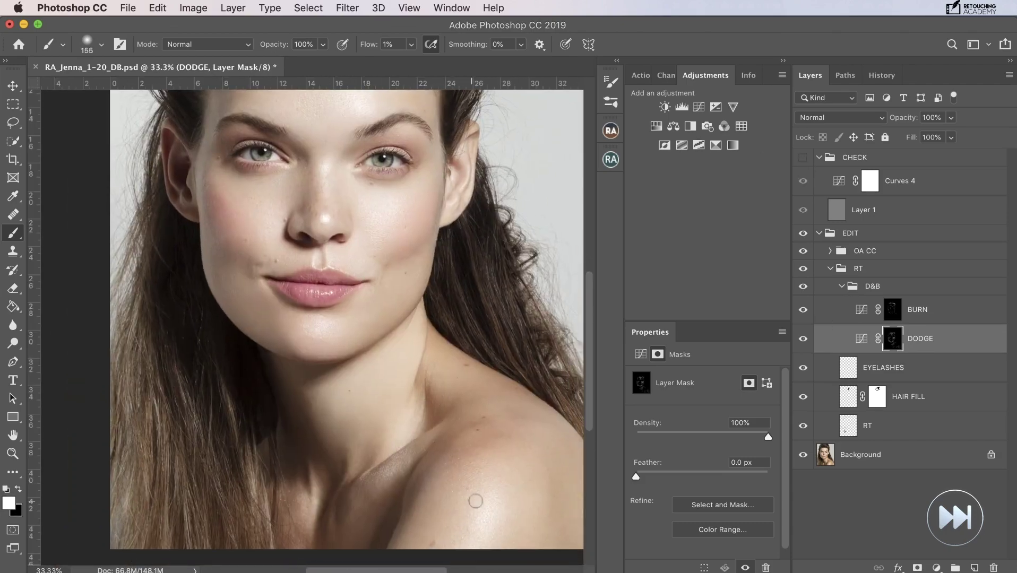
left_click_drag(384, 490, 383, 490)
key("super+minus")
Compare the whole portrait with and without the D&B group, leaving the group shown
left_click(804, 287)
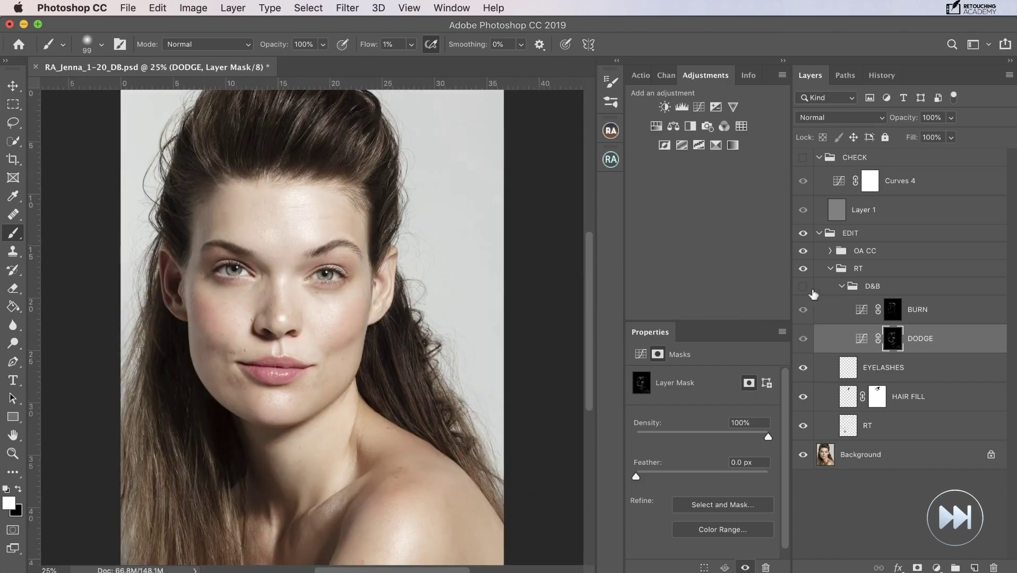
left_click(804, 287)
left_click(804, 287)
left_click(804, 287)
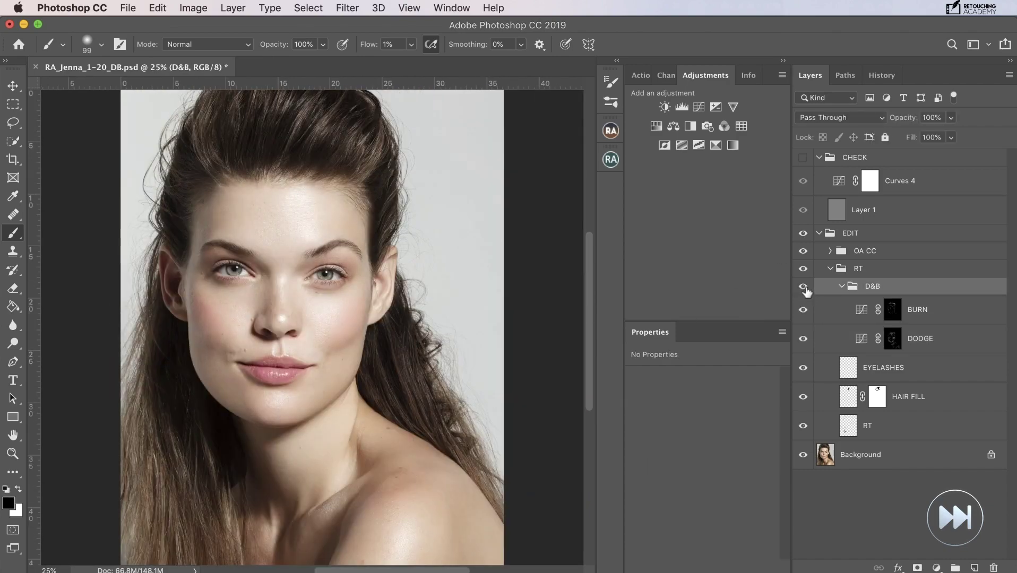
left_click(892, 340)
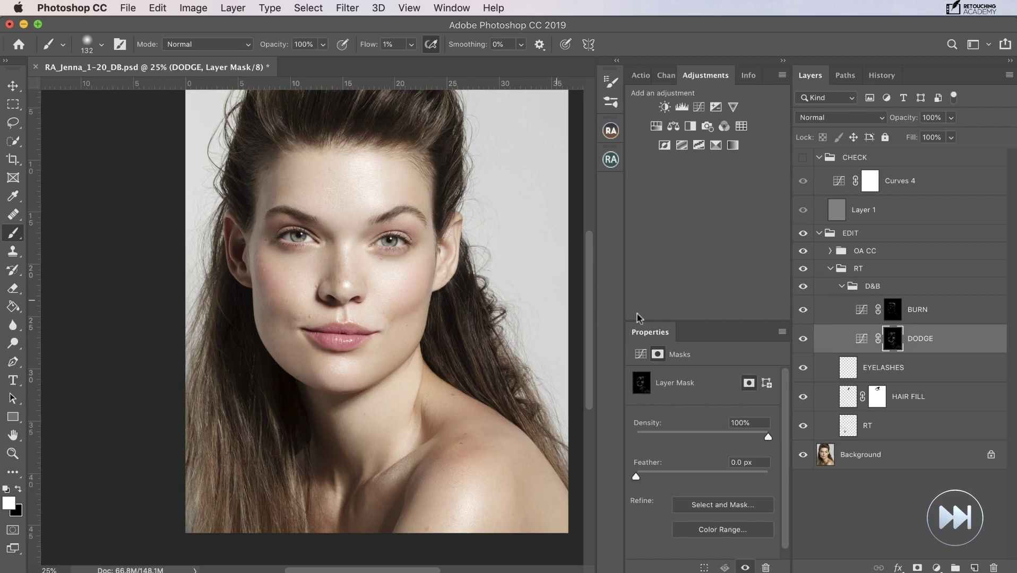
left_click(803, 287)
left_click(804, 287)
left_click(804, 287)
key("alt+bracketright")
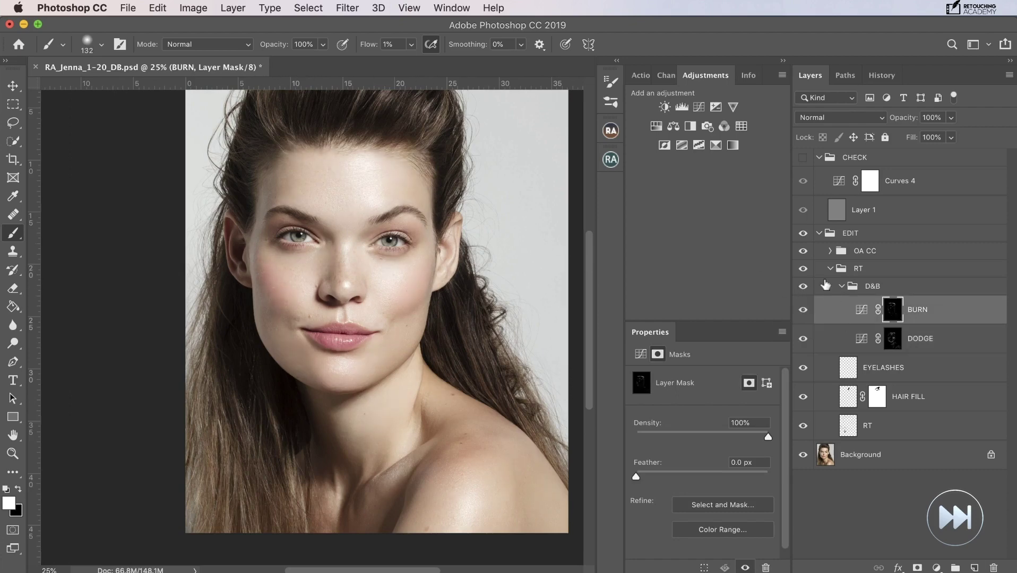
left_click(804, 287)
left_click(804, 287)
left_click(804, 287)
left_click(804, 287)
Activate the BURN mask with a 47 px brush and compare the portrait with and without the OA CC group
key("alt+bracketleft")
key("bracketleft")
key("bracketleft")
key("alt+bracketright")
left_click(803, 251)
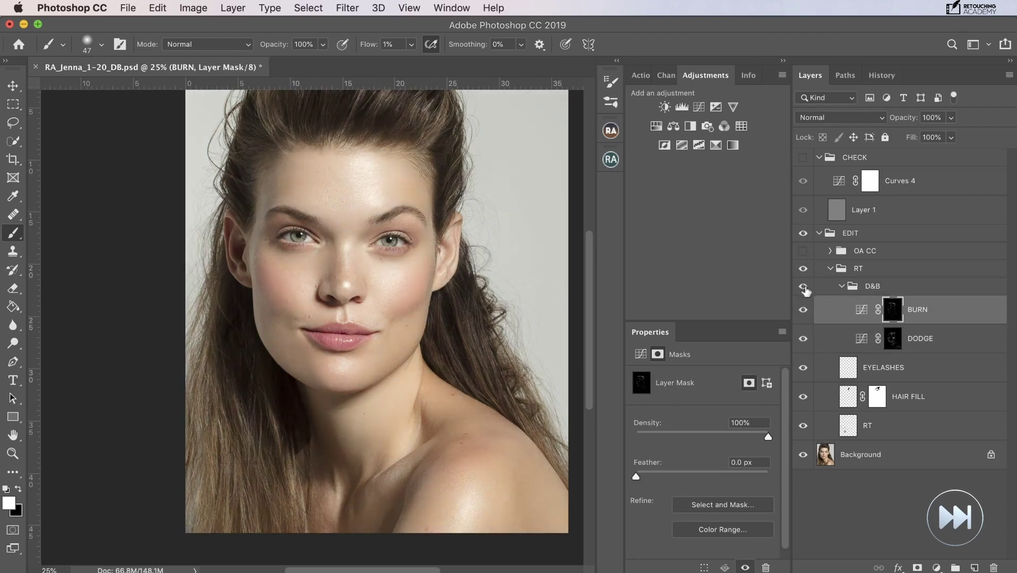
left_click(804, 250)
Touch up the portrait on the DODGE mask with the brush enlarged to 65 px, and collapse the D&B and CHECK groups
left_click(893, 339)
key("bracketright")
key("bracketright")
key("bracketright")
key("bracketright")
key("bracketright")
key("bracketright")
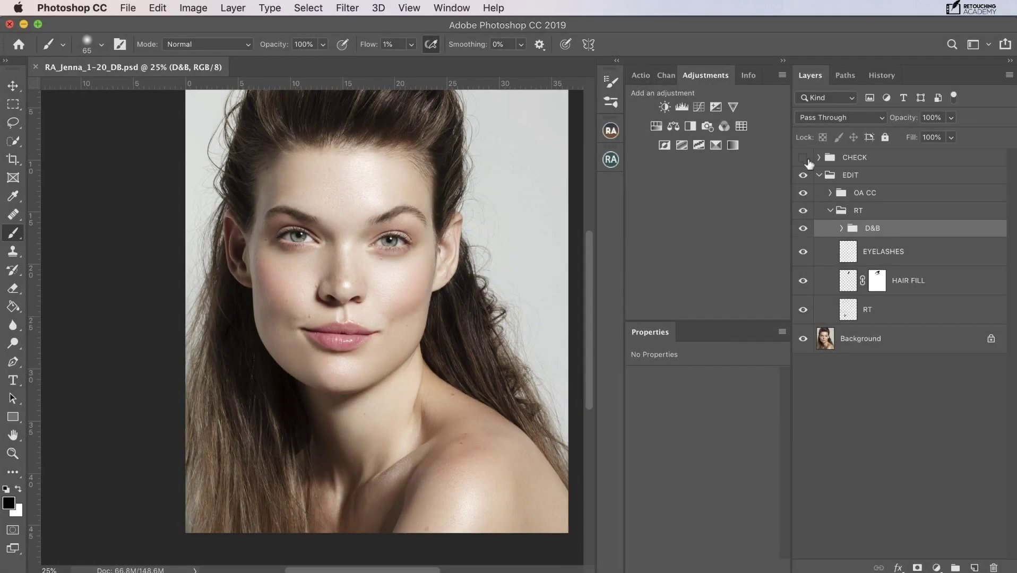
Toggle the CHECK group to compare the portrait in color and in darkened black and white, leaving it shown
left_click(804, 158)
left_click(804, 158)
left_click(804, 158)
Set the Curves 4 layer in the CHECK group to Normal blending after comparing it with Multiply, and collapse the group
left_click(819, 158)
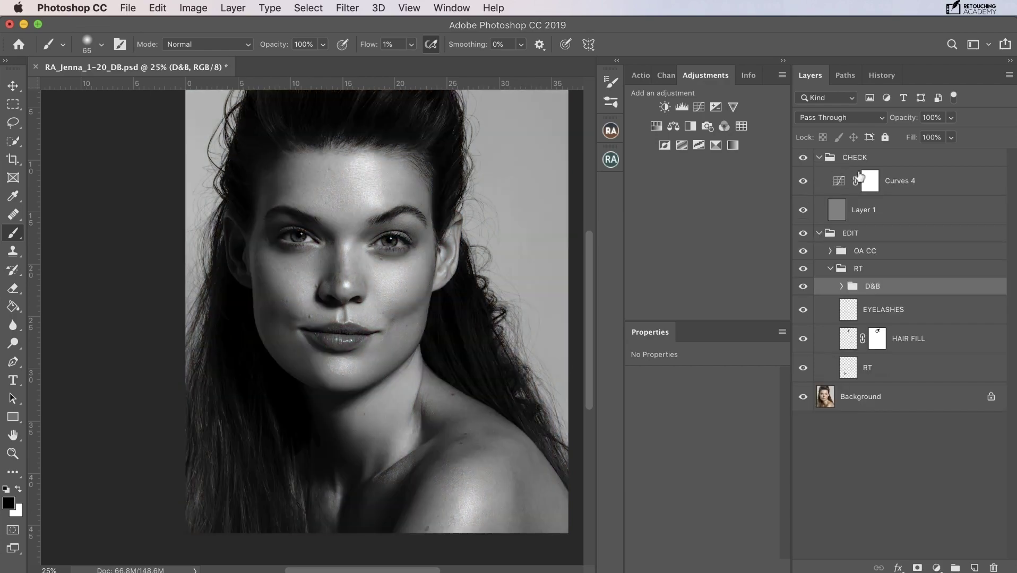
left_click(902, 183)
left_click(847, 120)
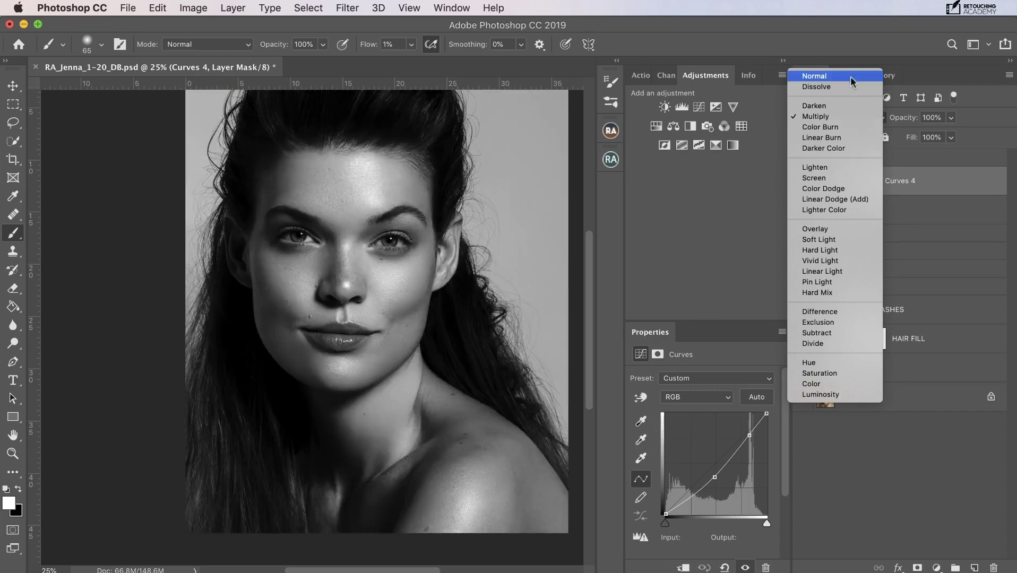
key("Escape")
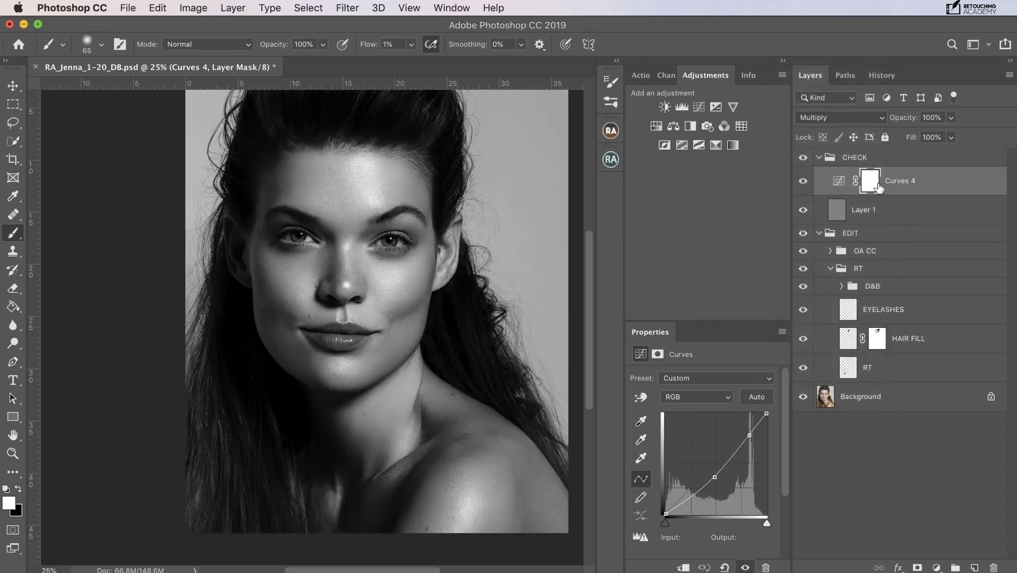
left_click(853, 121)
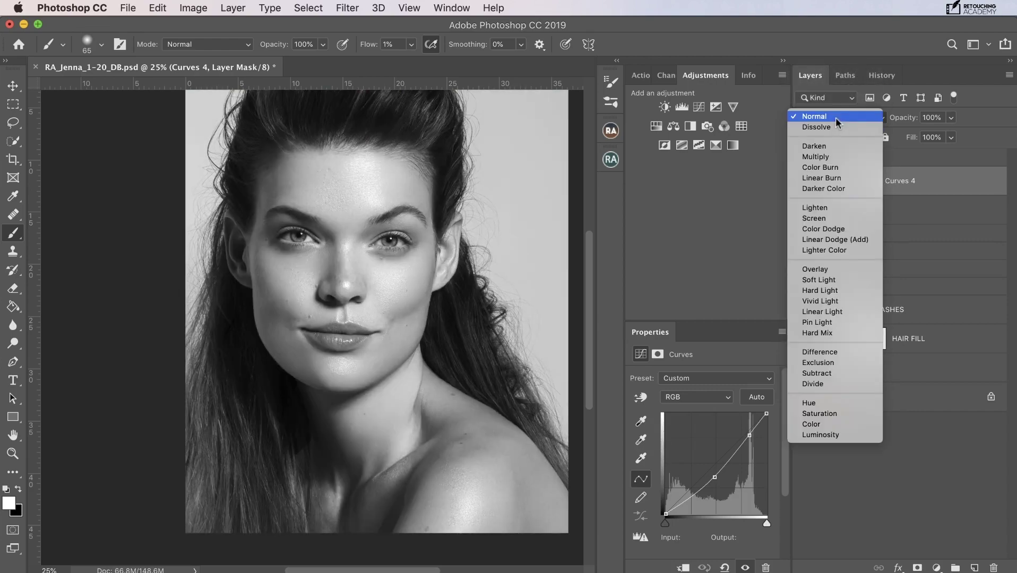
left_click(831, 157)
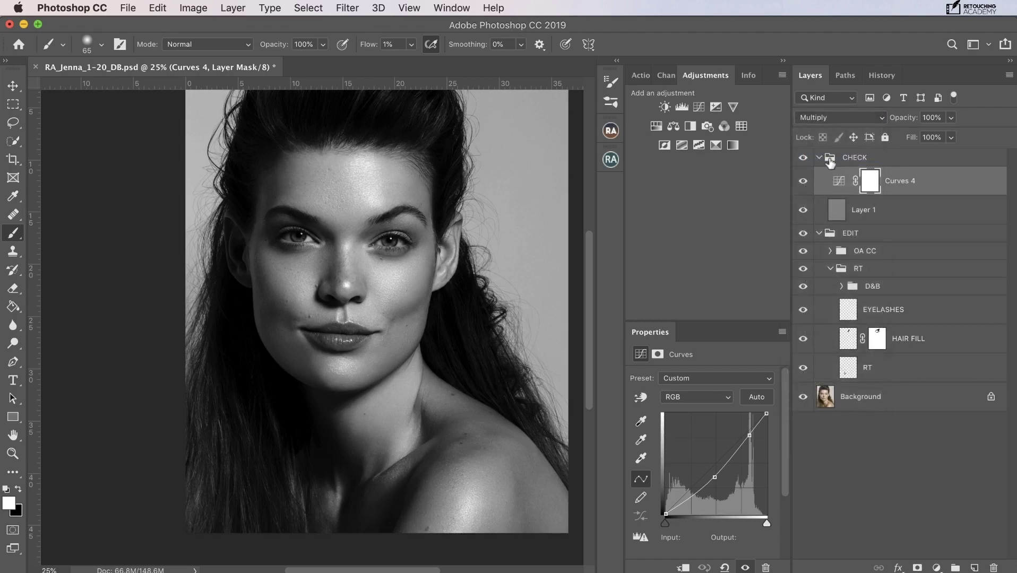
left_click(840, 118)
left_click(819, 157)
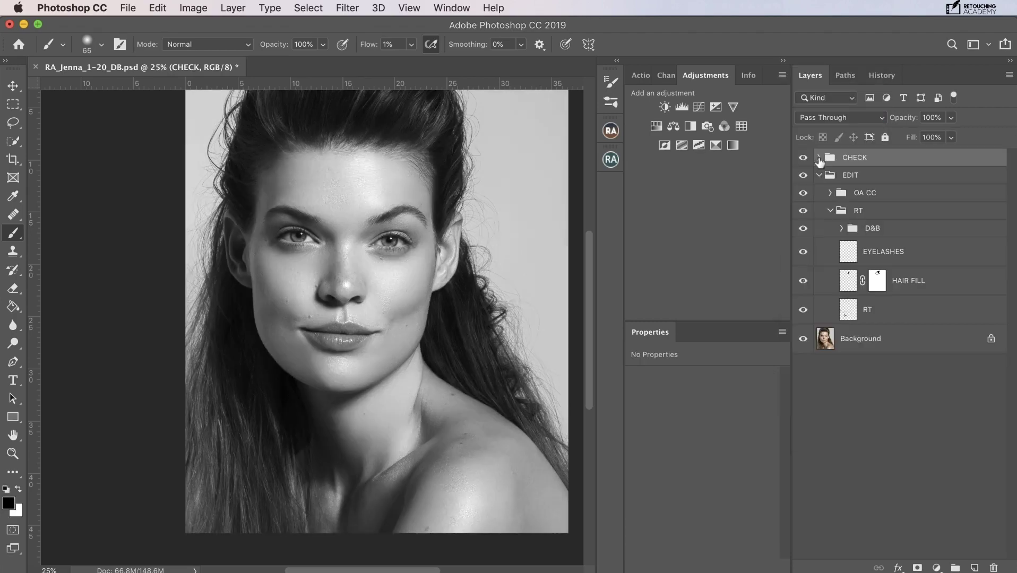
Compare the portrait with and without the lighter CHECK group, and leave the group hidden
left_click(804, 158)
left_click(804, 157)
left_click(804, 158)
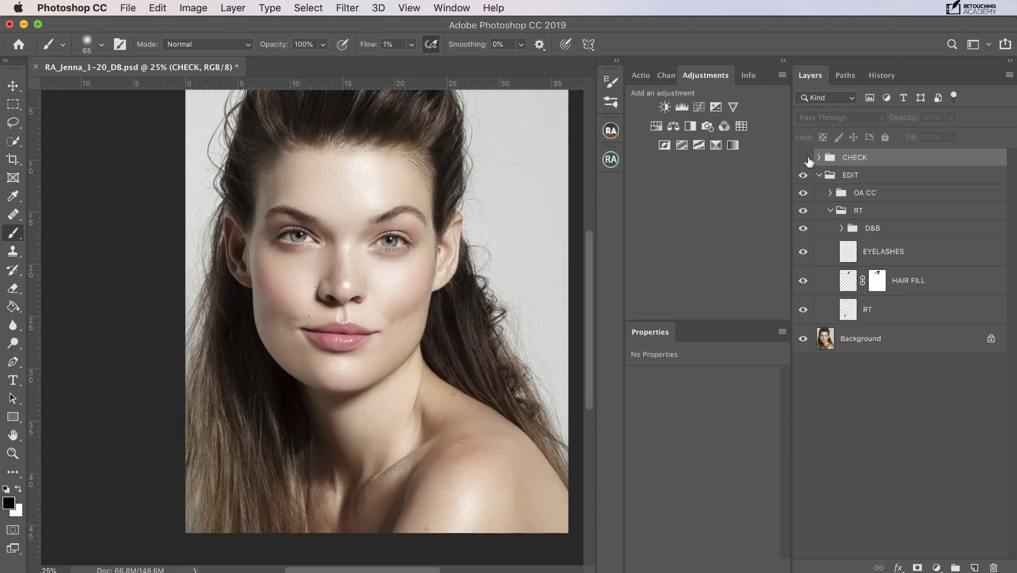
Compare the color portrait with and without the OA CC group and the D&B group, leaving both shown
left_click(804, 194)
left_click(804, 193)
left_click(804, 230)
left_click(804, 230)
left_click(805, 232)
left_click(806, 232)
left_click(806, 233)
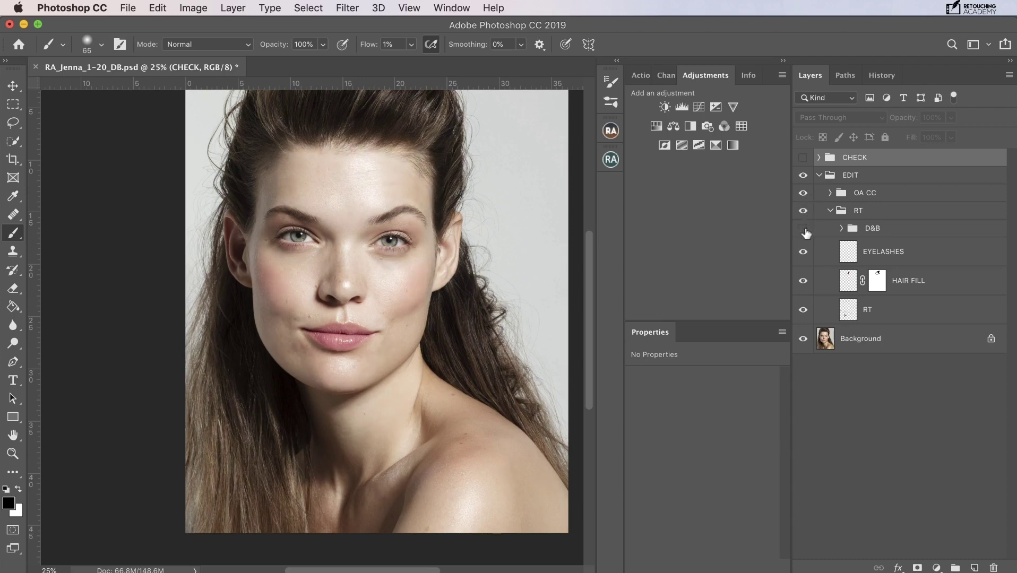
left_click(805, 232)
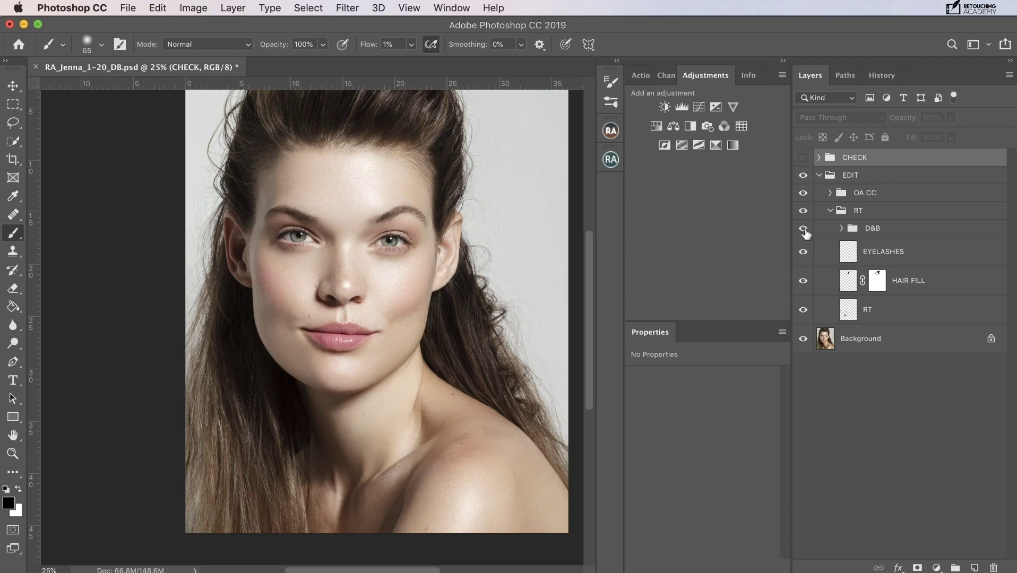
Examine the face up close at 50% and the whole portrait at 25% to judge the evened skin tones
key("super+minus")
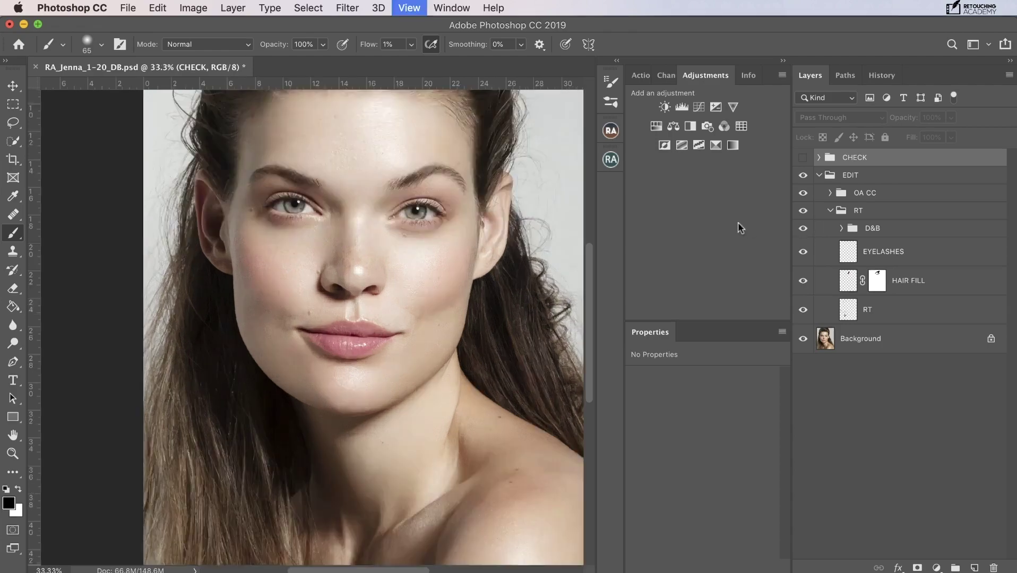
key("super+plus")
key("super+plus")
key("super+plus")
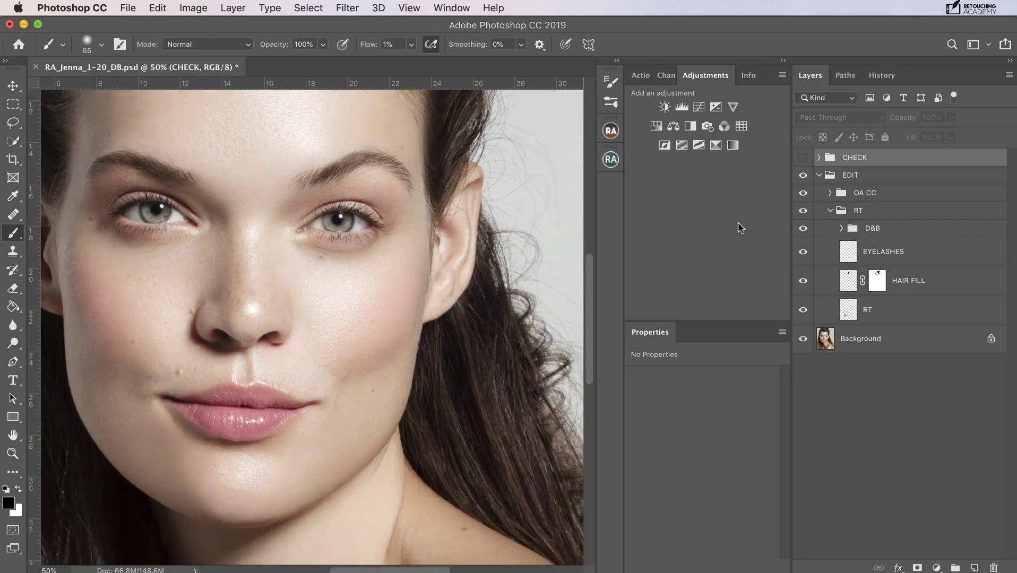
key("super+minus")
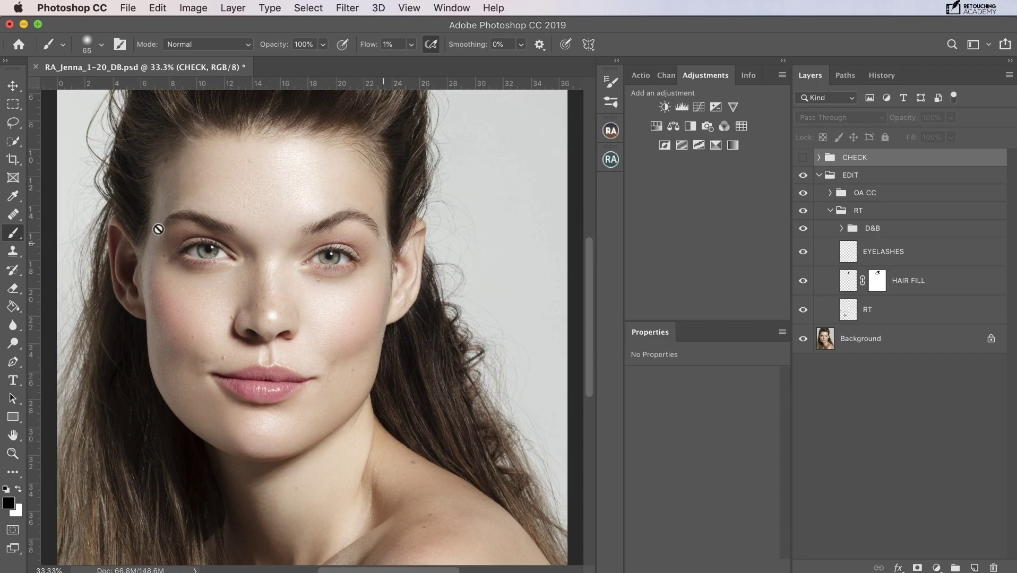
key("super+minus")
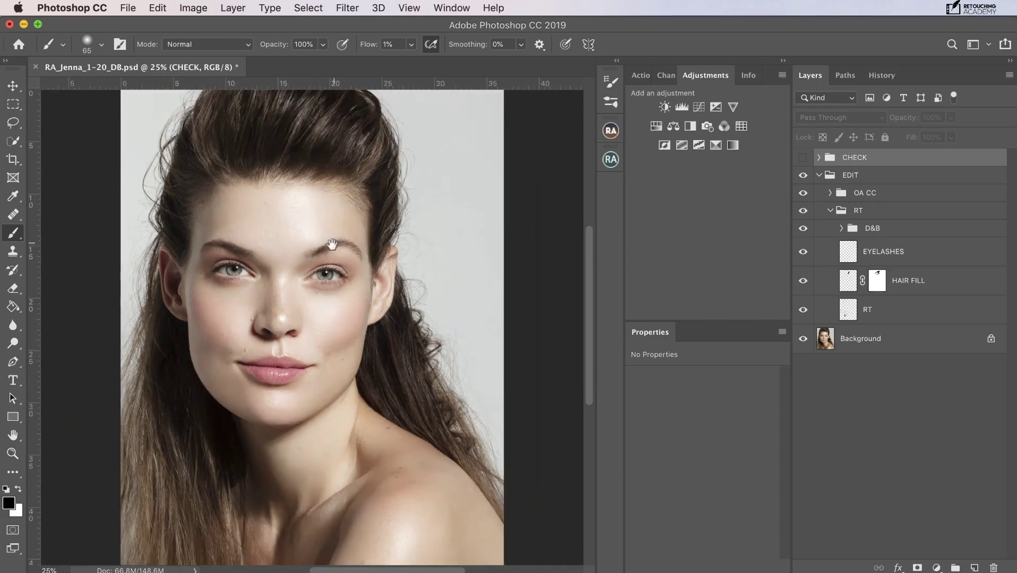
left_click_drag(333, 243, 413, 246)
key("super+r")
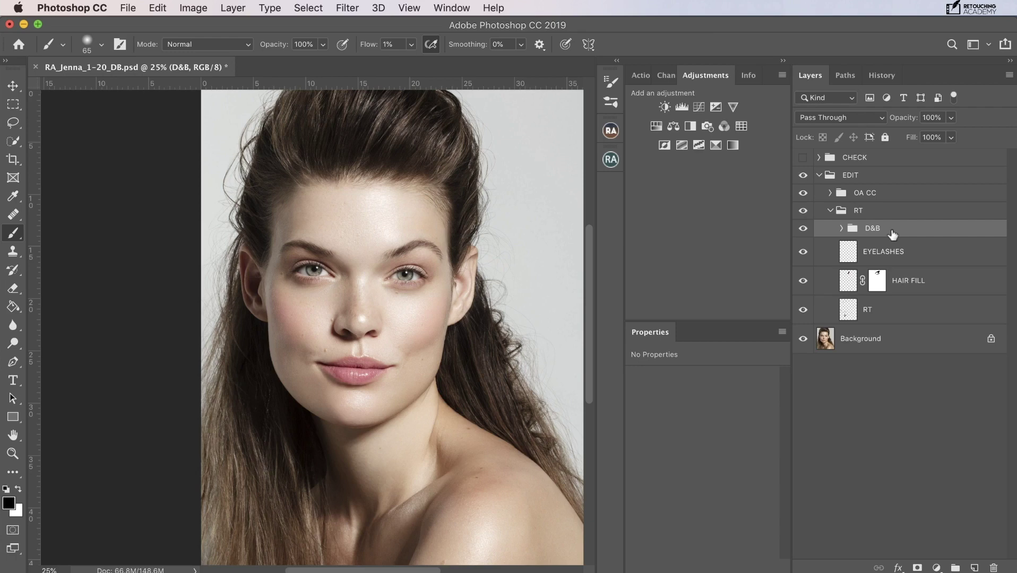
Add a brightening Curves layer above the D&B group, raising input 102 to output 154, and invert its mask to black
left_click(842, 229)
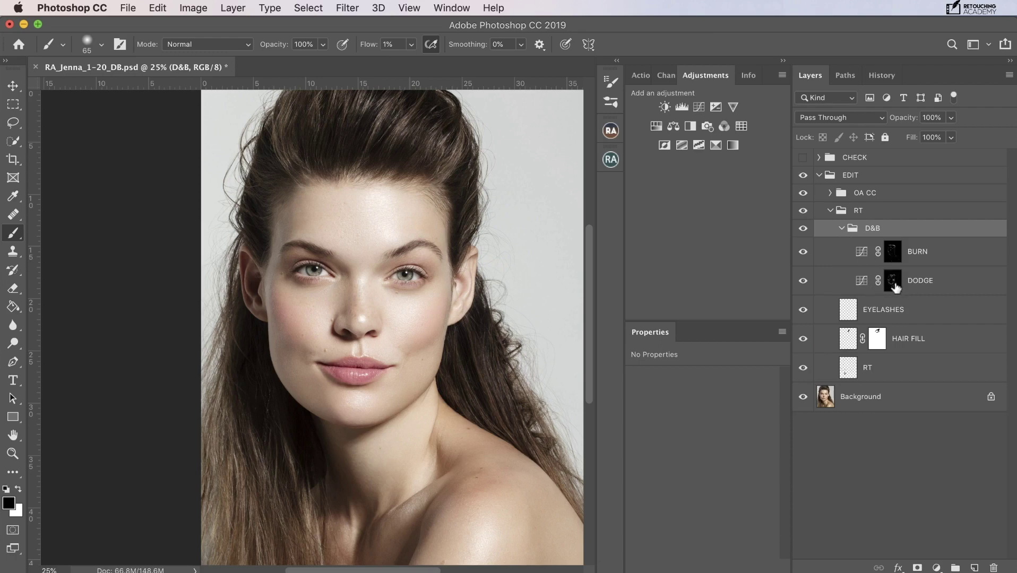
left_click(842, 229)
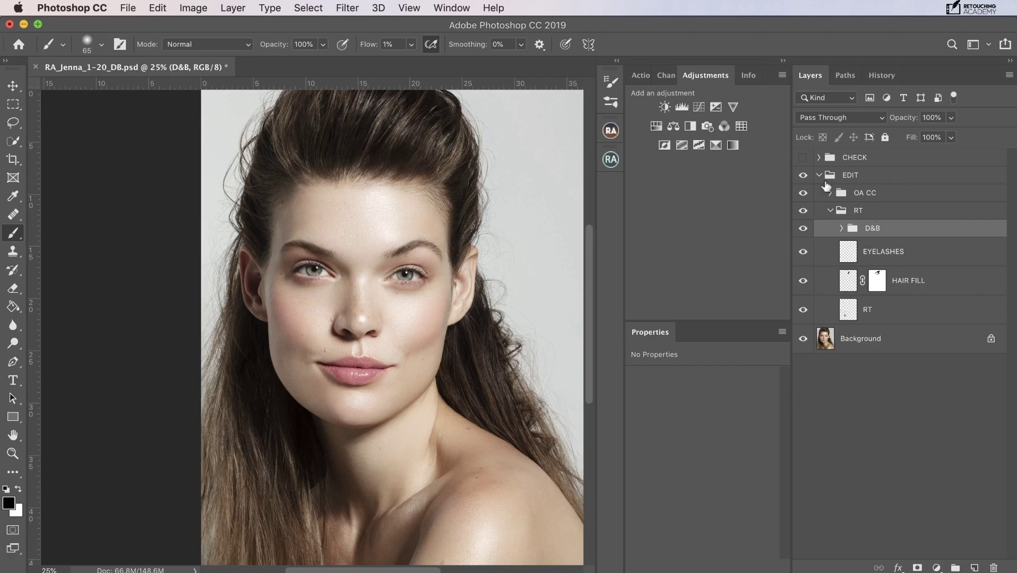
left_click(697, 107)
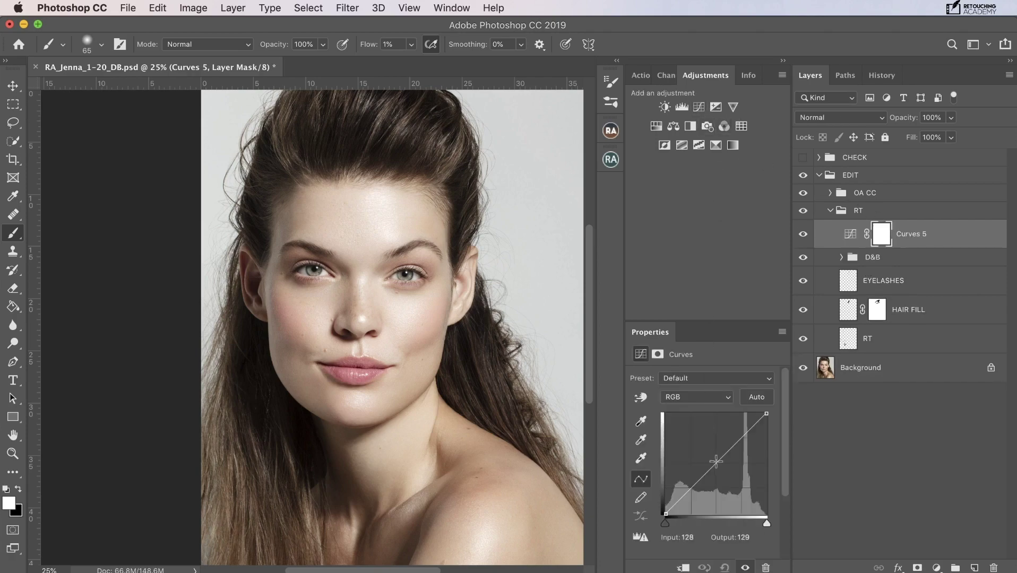
left_click_drag(710, 470, 708, 446)
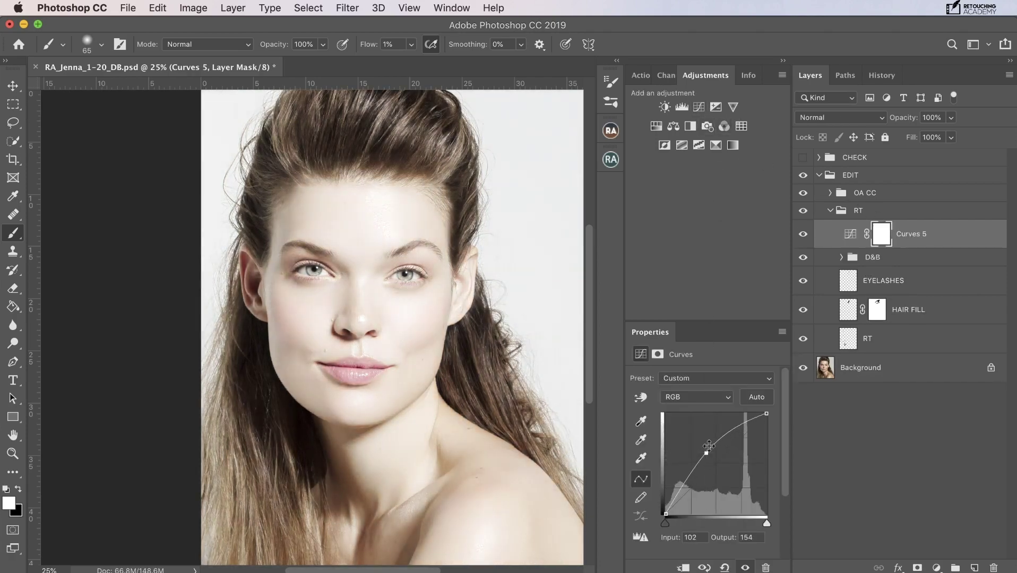
key("super+i")
Add a darkening Curves layer above the brightening one, lowering input 151 to output 103, and invert its mask to black
left_click(700, 107)
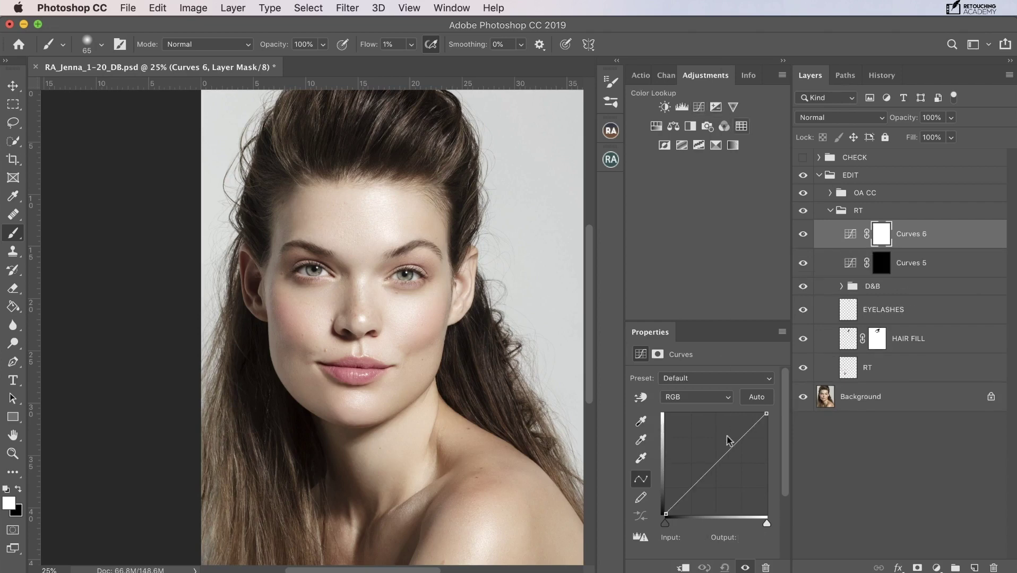
left_click_drag(725, 455, 725, 474)
key("super+i")
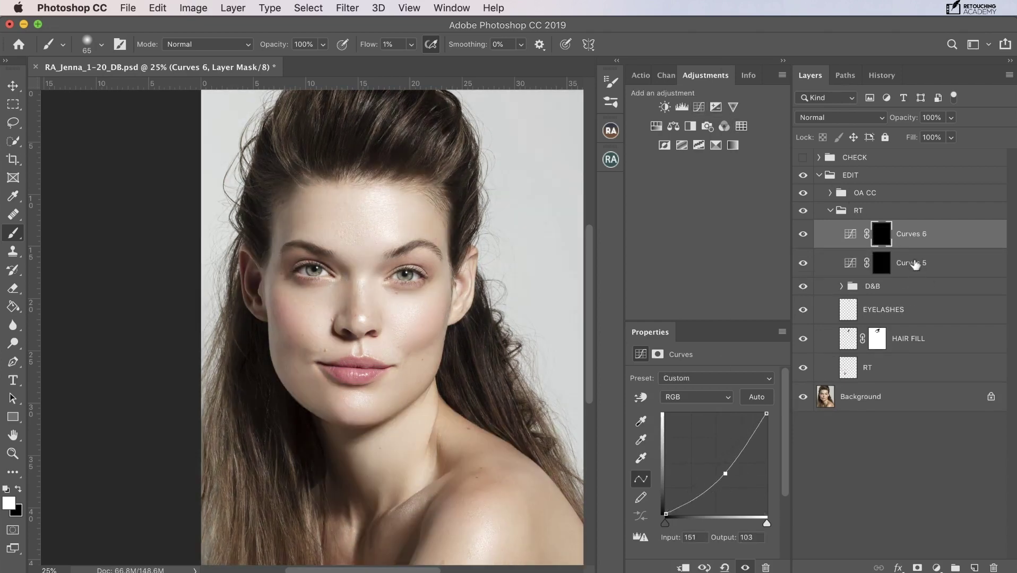
Rename the brightening Curves layer G DODGE and the darkening Curves layer G BURN
double_click(915, 264)
key("BackSpace")
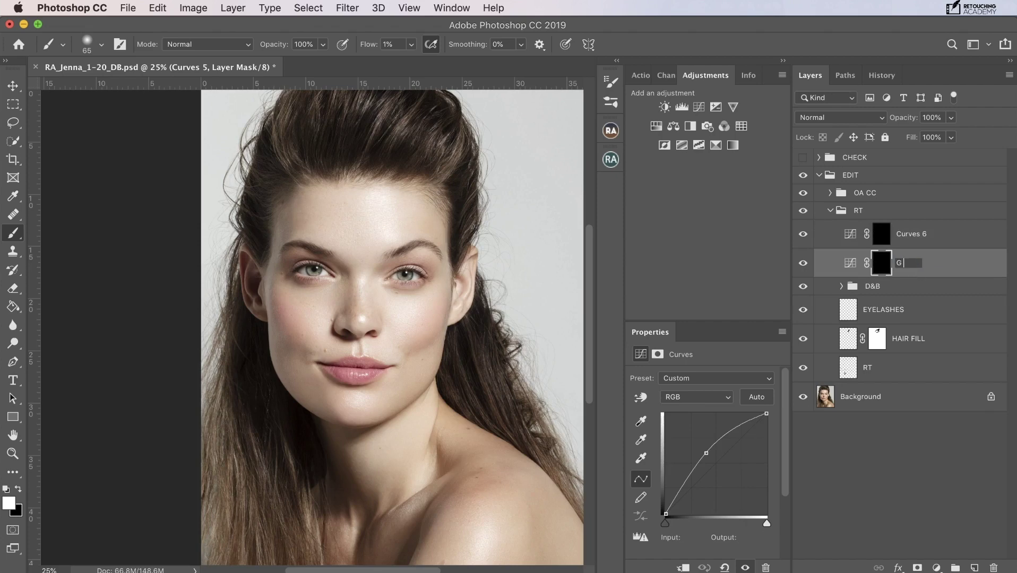
type("G DODGE")
double_click(911, 234)
key("BackSpace")
type("G")
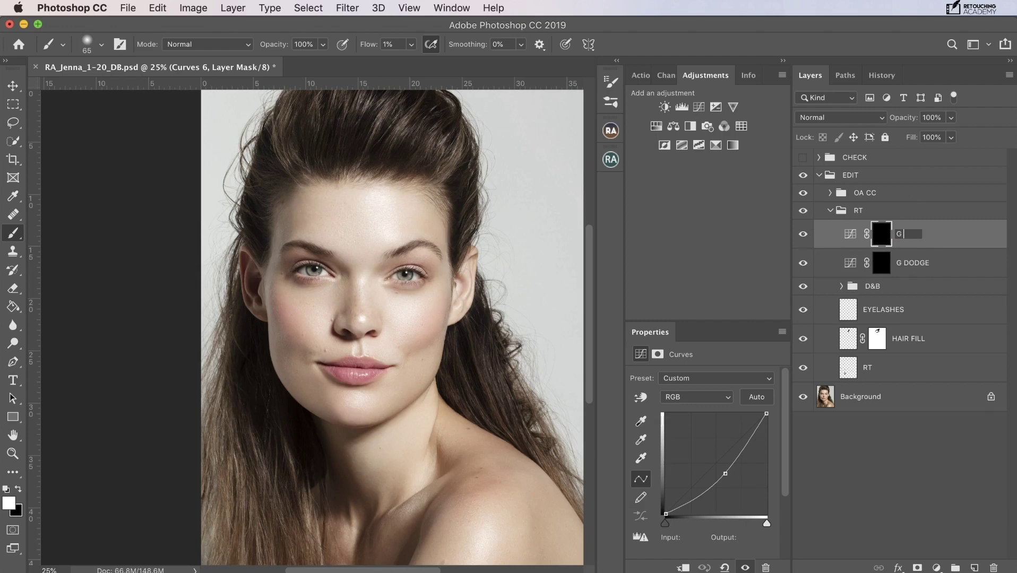
type(" BURN")
key("Return")
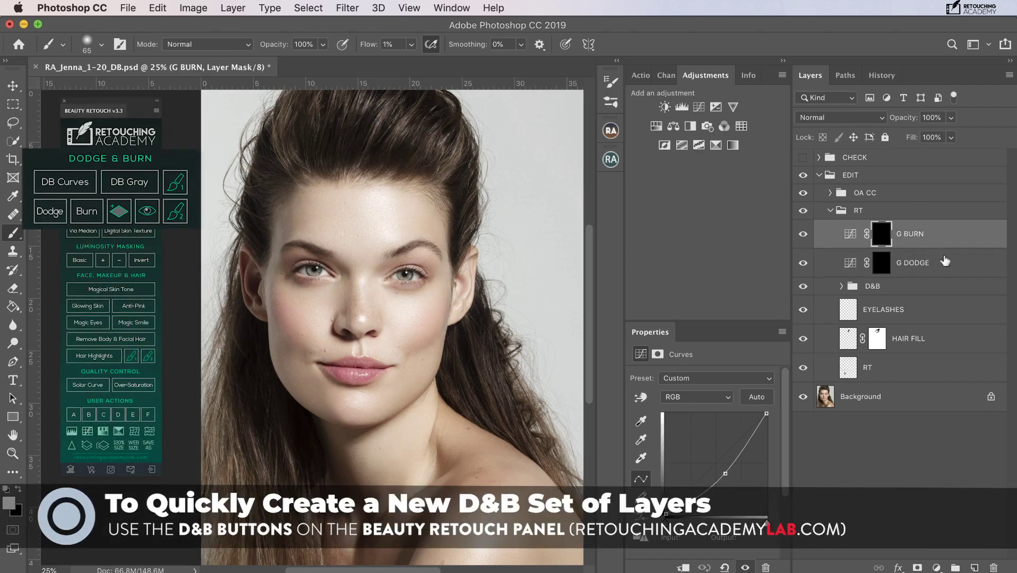
Group the G BURN and G DODGE layers and name the group GDB
left_click(946, 262, "shift")
key("super+g")
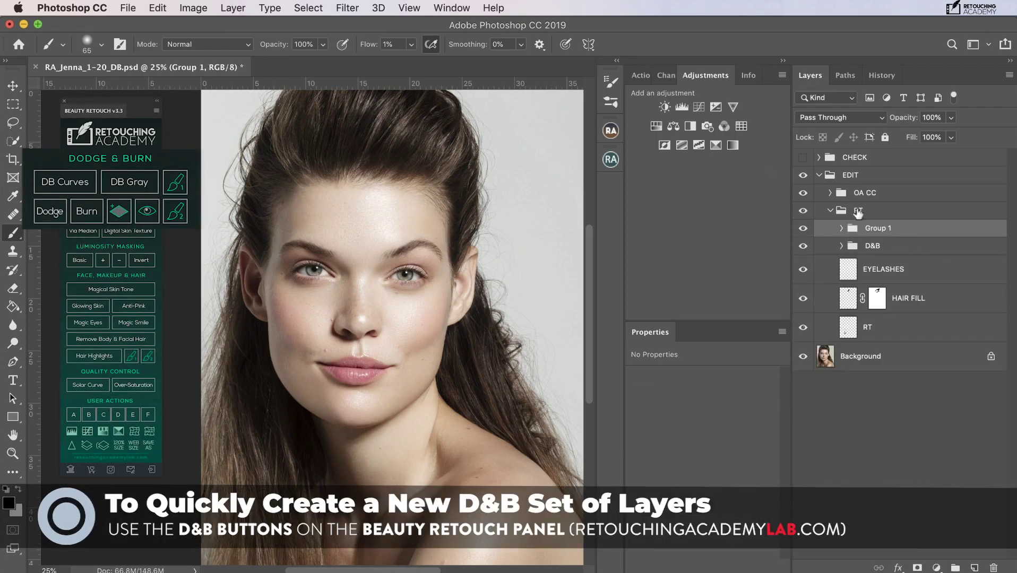
double_click(878, 228)
key("BackSpace")
type("GDB")
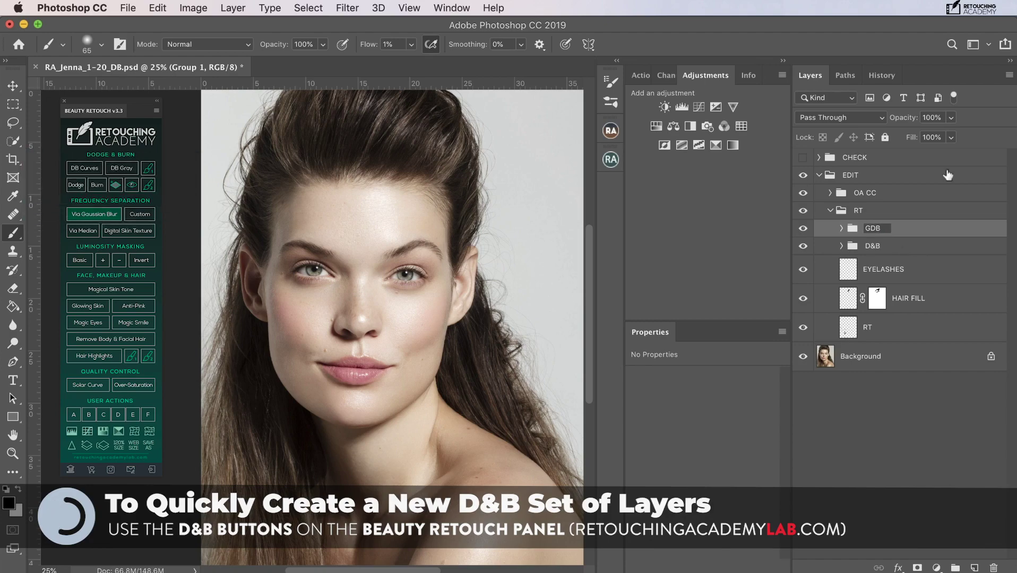
key("Return")
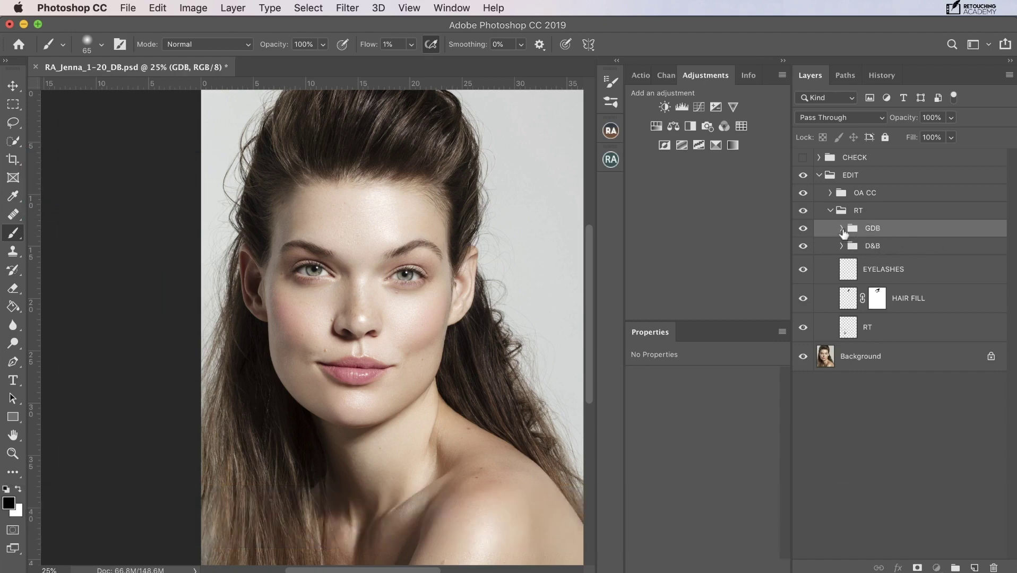
Set white as the brush colour and lightly brush the forehead on the G DODGE layer mask
left_click(842, 229)
left_click(894, 284)
key("x")
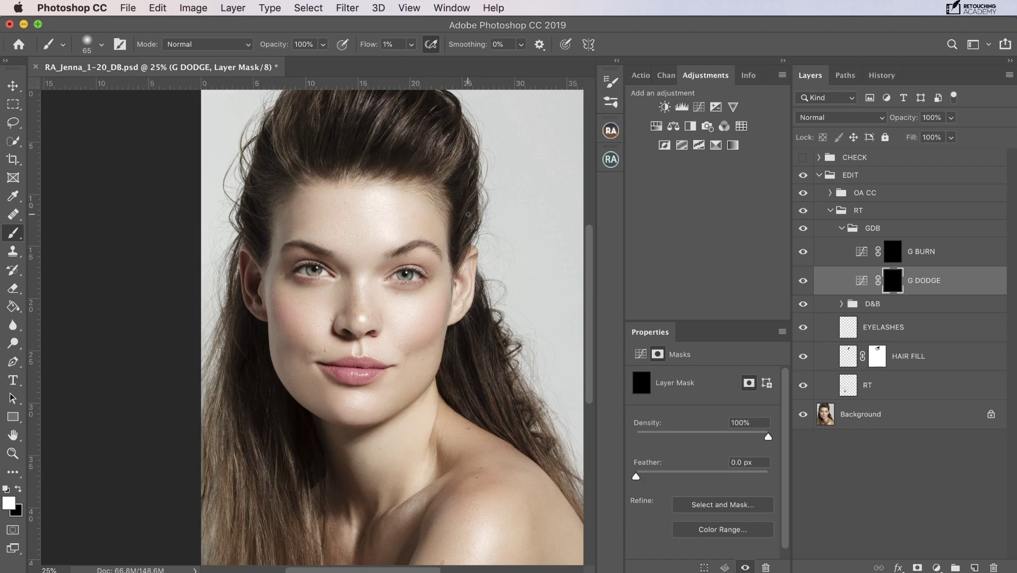
left_click_drag(362, 230, 380, 230)
Paint white on the G BURN mask with a larger brush to darken the cheek contour and the outer edges of the face
left_click(894, 254)
mouse_move(415, 339)
left_mouse_down()
mouse_move(442, 340)
mouse_move(457, 303)
mouse_move(456, 227)
mouse_move(441, 193)
mouse_move(453, 315)
mouse_move(431, 323)
mouse_move(443, 319)
left_mouse_up()
left_click_drag(276, 233, 281, 233)
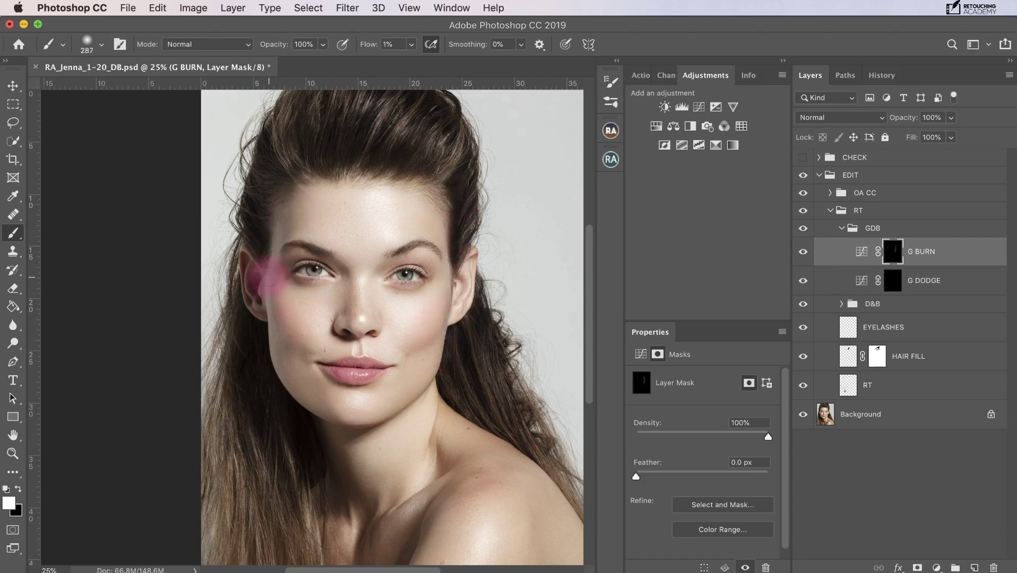
mouse_move(401, 294)
left_mouse_down()
mouse_move(360, 297)
mouse_move(348, 283)
mouse_move(348, 304)
mouse_move(377, 312)
mouse_move(369, 281)
mouse_move(372, 312)
mouse_move(375, 287)
mouse_move(454, 272)
left_mouse_up()
Paint white on the G DODGE mask to brighten the centre of the face from the forehead down the nose to the chin
left_click(874, 289)
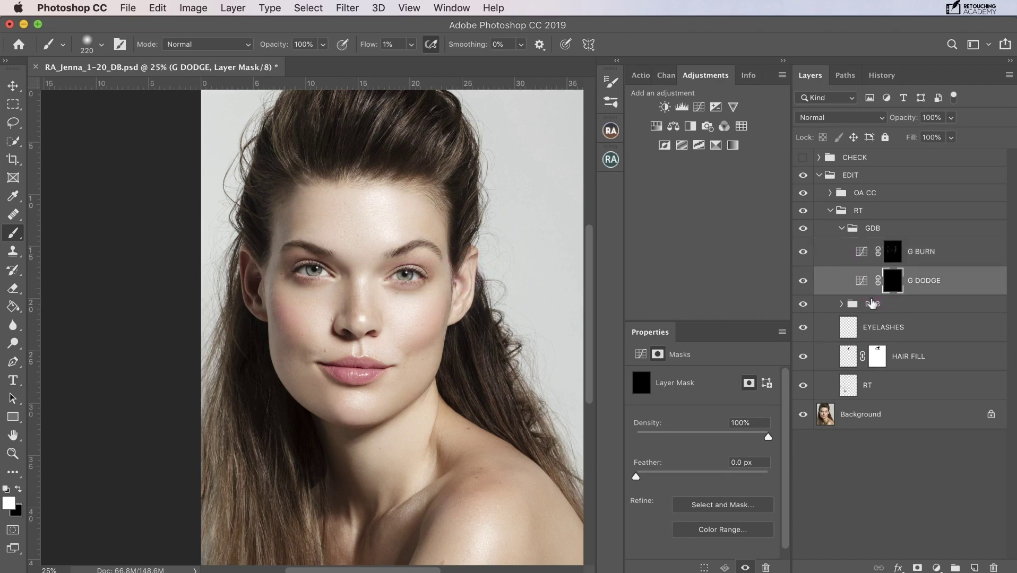
mouse_move(353, 289)
left_mouse_down()
mouse_move(362, 267)
mouse_move(357, 317)
mouse_move(360, 259)
mouse_move(359, 328)
mouse_move(358, 229)
left_mouse_up()
left_click_drag(359, 230, 380, 231)
mouse_move(336, 206)
left_mouse_down()
mouse_move(368, 208)
mouse_move(357, 258)
mouse_move(352, 222)
mouse_move(363, 193)
mouse_move(345, 192)
mouse_move(377, 252)
mouse_move(457, 216)
mouse_move(456, 250)
mouse_move(468, 264)
mouse_move(467, 295)
mouse_move(440, 310)
mouse_move(454, 293)
mouse_move(438, 319)
mouse_move(420, 321)
mouse_move(413, 302)
mouse_move(412, 327)
mouse_move(423, 311)
mouse_move(410, 317)
mouse_move(391, 304)
mouse_move(421, 309)
mouse_move(410, 324)
mouse_move(302, 302)
mouse_move(327, 301)
mouse_move(317, 315)
mouse_move(301, 307)
mouse_move(325, 306)
mouse_move(306, 298)
mouse_move(314, 325)
mouse_move(301, 306)
mouse_move(404, 295)
mouse_move(424, 364)
mouse_move(362, 405)
left_mouse_up()
key("bracketleft")
Paint white on the G BURN mask to deepen the contour along the temple and cheek beside the darker ear
left_click(898, 254)
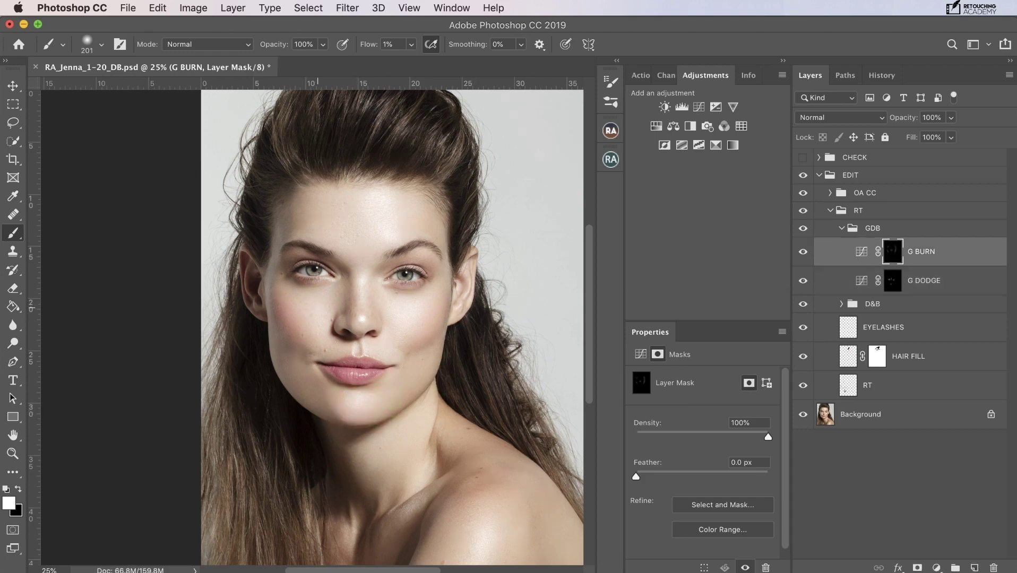
left_click_drag(289, 328, 317, 327)
mouse_move(249, 244)
left_mouse_down()
mouse_move(265, 238)
mouse_move(274, 343)
mouse_move(289, 352)
left_mouse_up()
Compare the portrait with the GDB group hidden and shown, and delete the GDB group
left_click(804, 229)
left_click(804, 228)
left_click(805, 230)
left_click(805, 230)
left_click(843, 232)
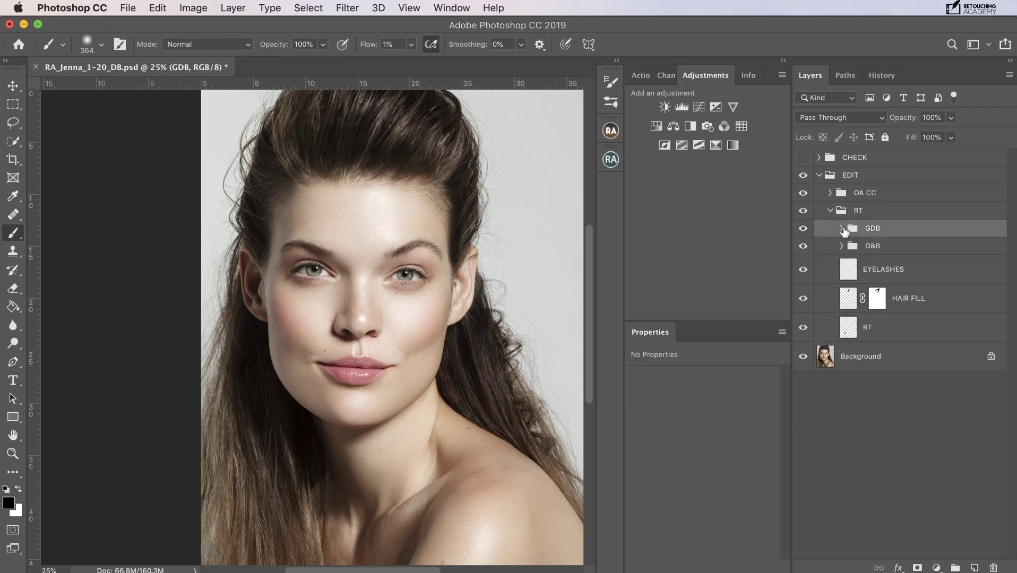
left_click_drag(876, 234, 994, 567)
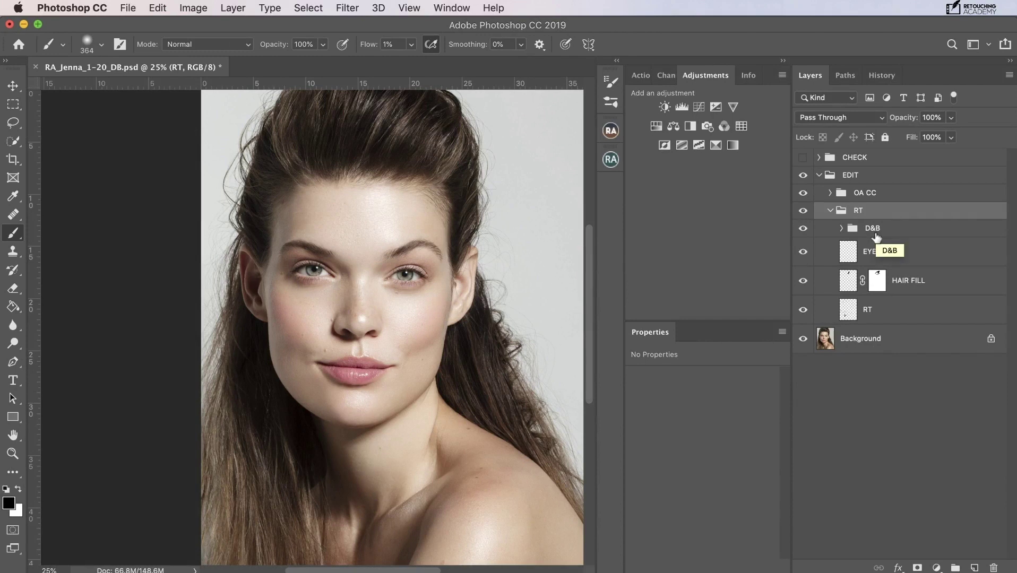
Examine the skin of both cheeks and the nose at 100%, and return to a view of the whole portrait
key("super+plus")
key("super+plus")
key("super+plus")
key("super+plus")
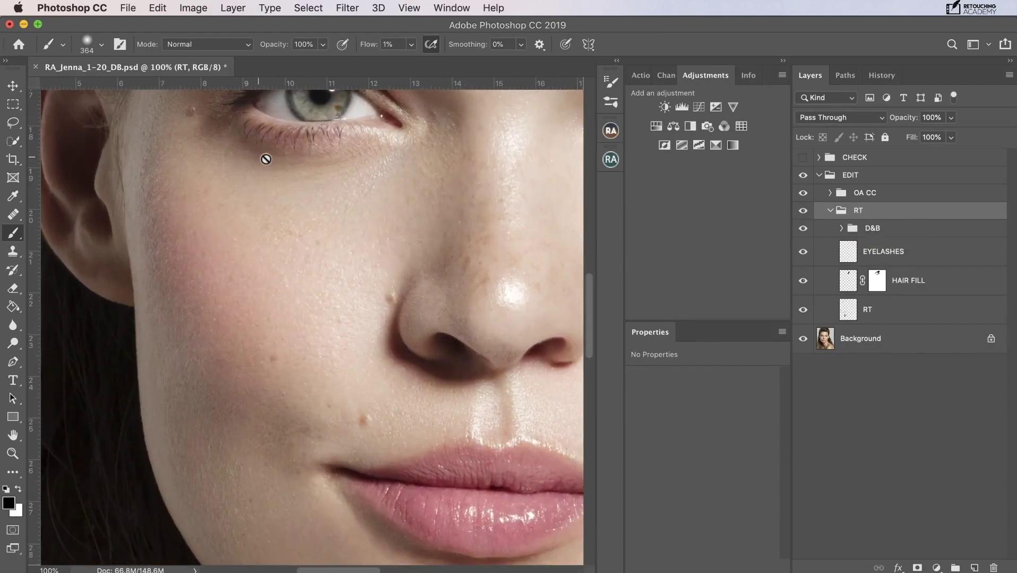
left_click_drag(422, 178, 136, 213)
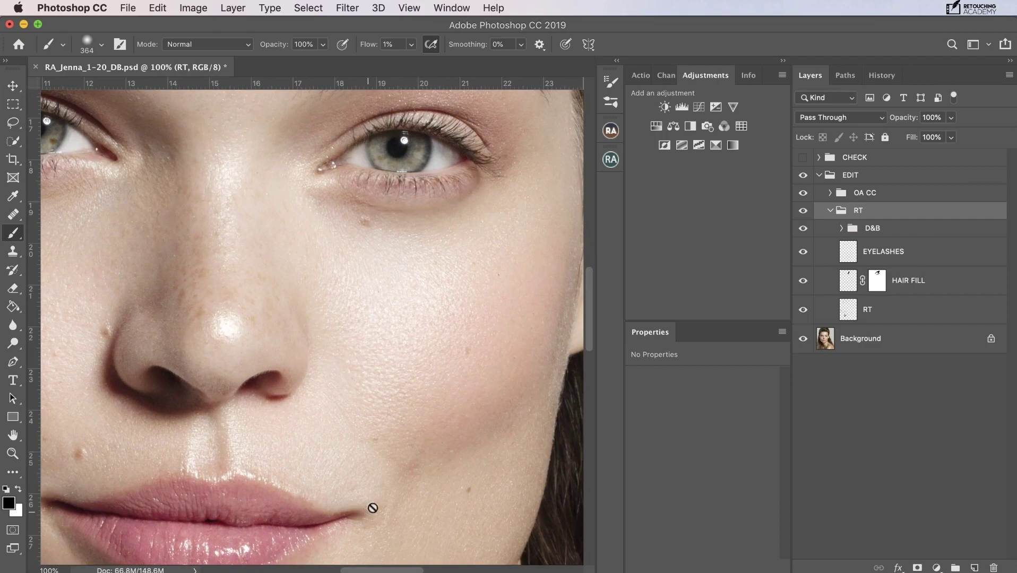
key("super+0")
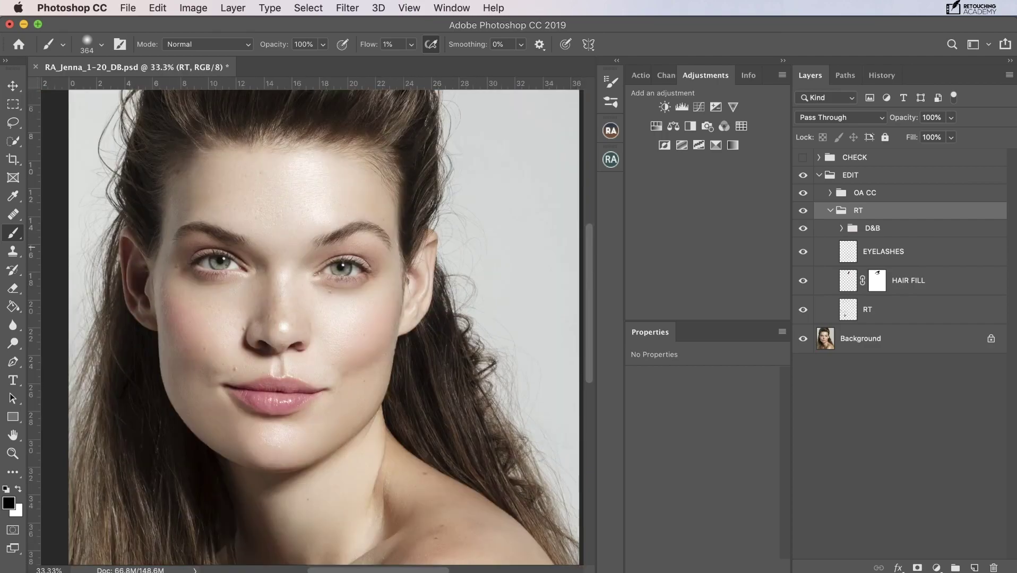